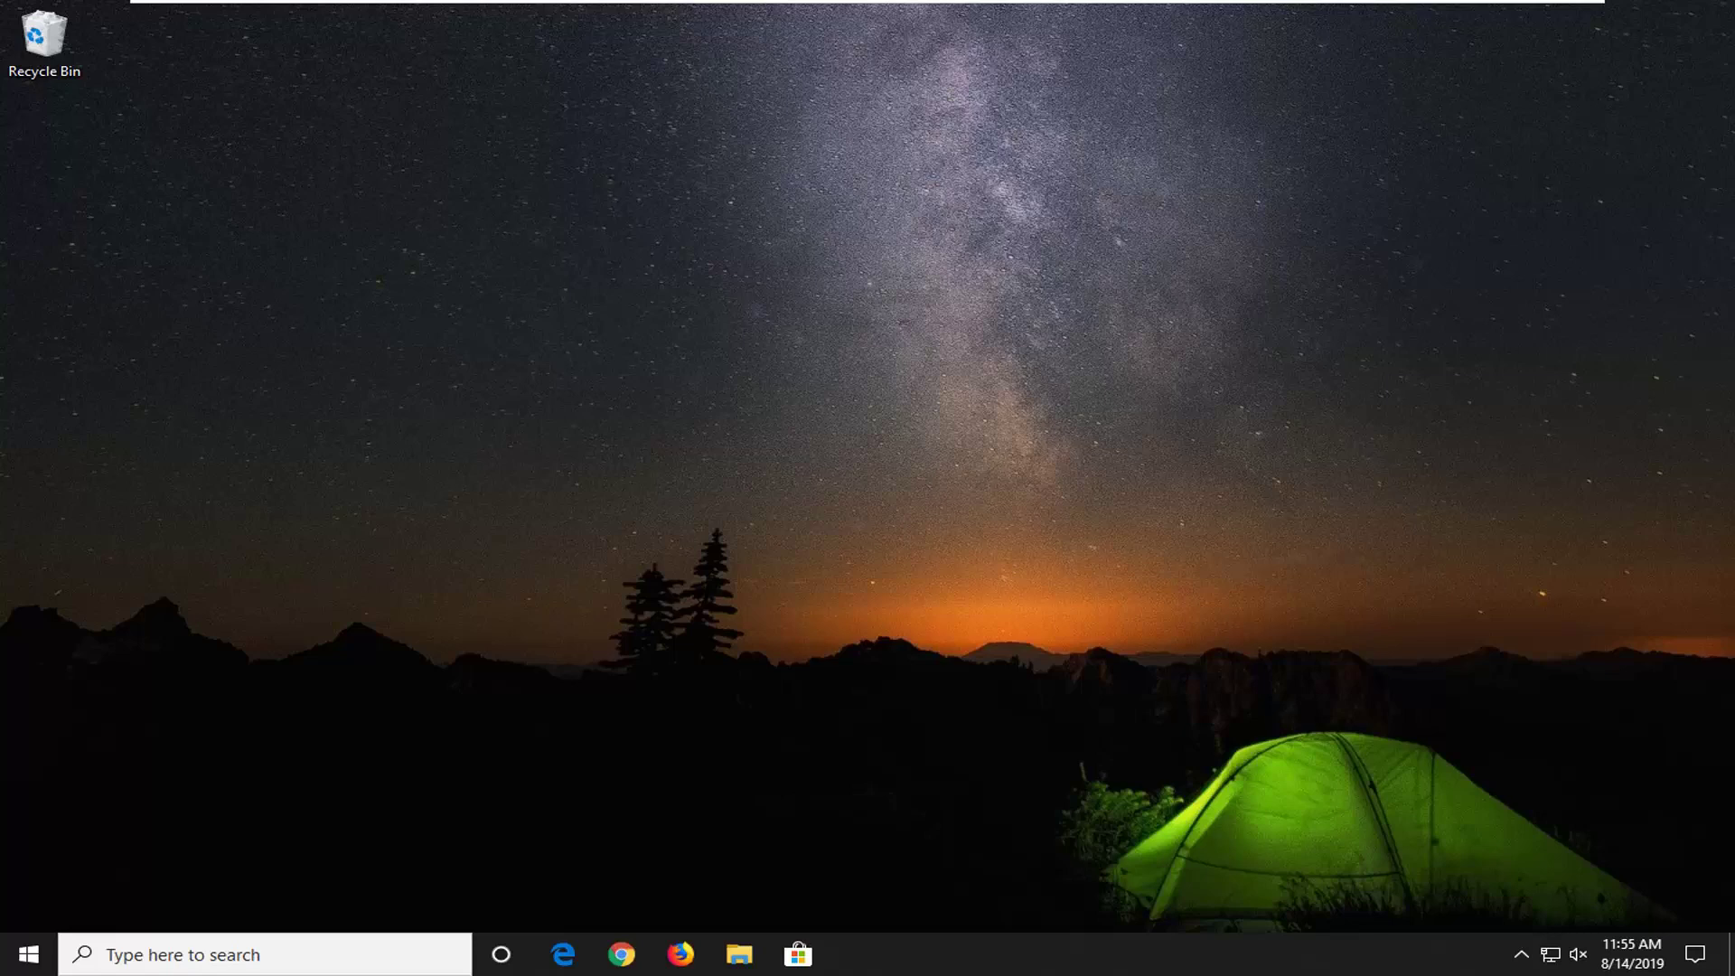
Step: Find Registry Editor by searching for regedit, run it as administrator with changes allowed, and collapse the HKEY_LOCAL_MACHINE branch
{"action": "left_click", "coordinate": [28, 963]}
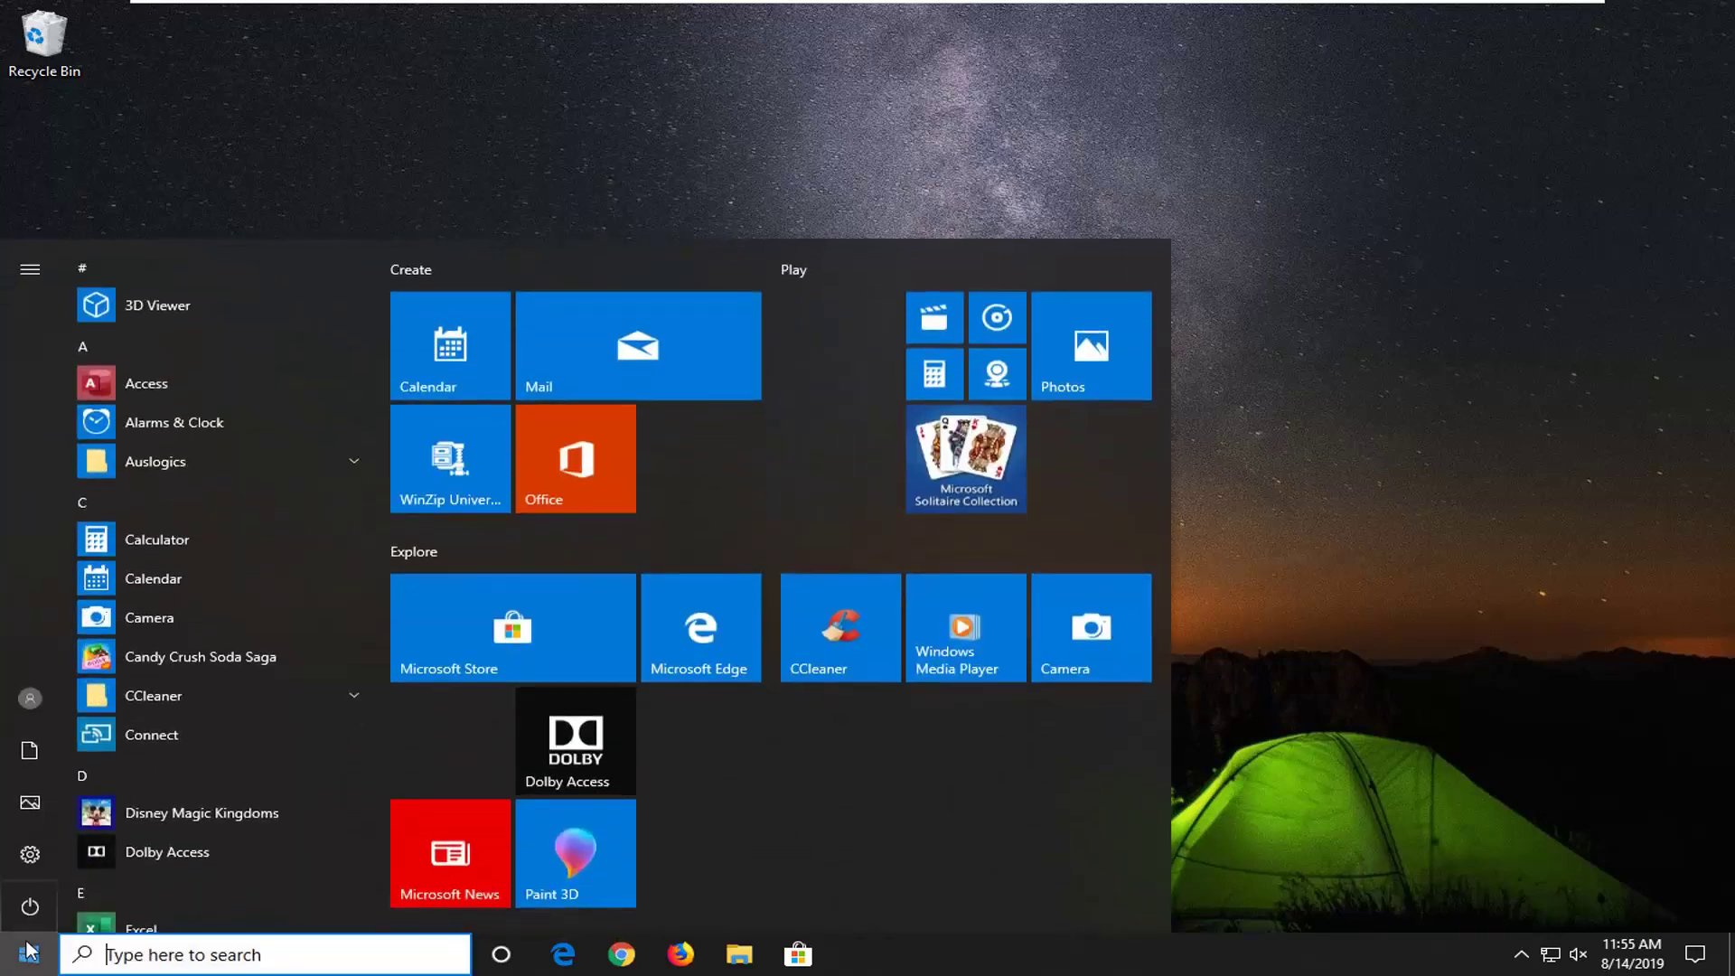
{"action": "type", "text": "regedit"}
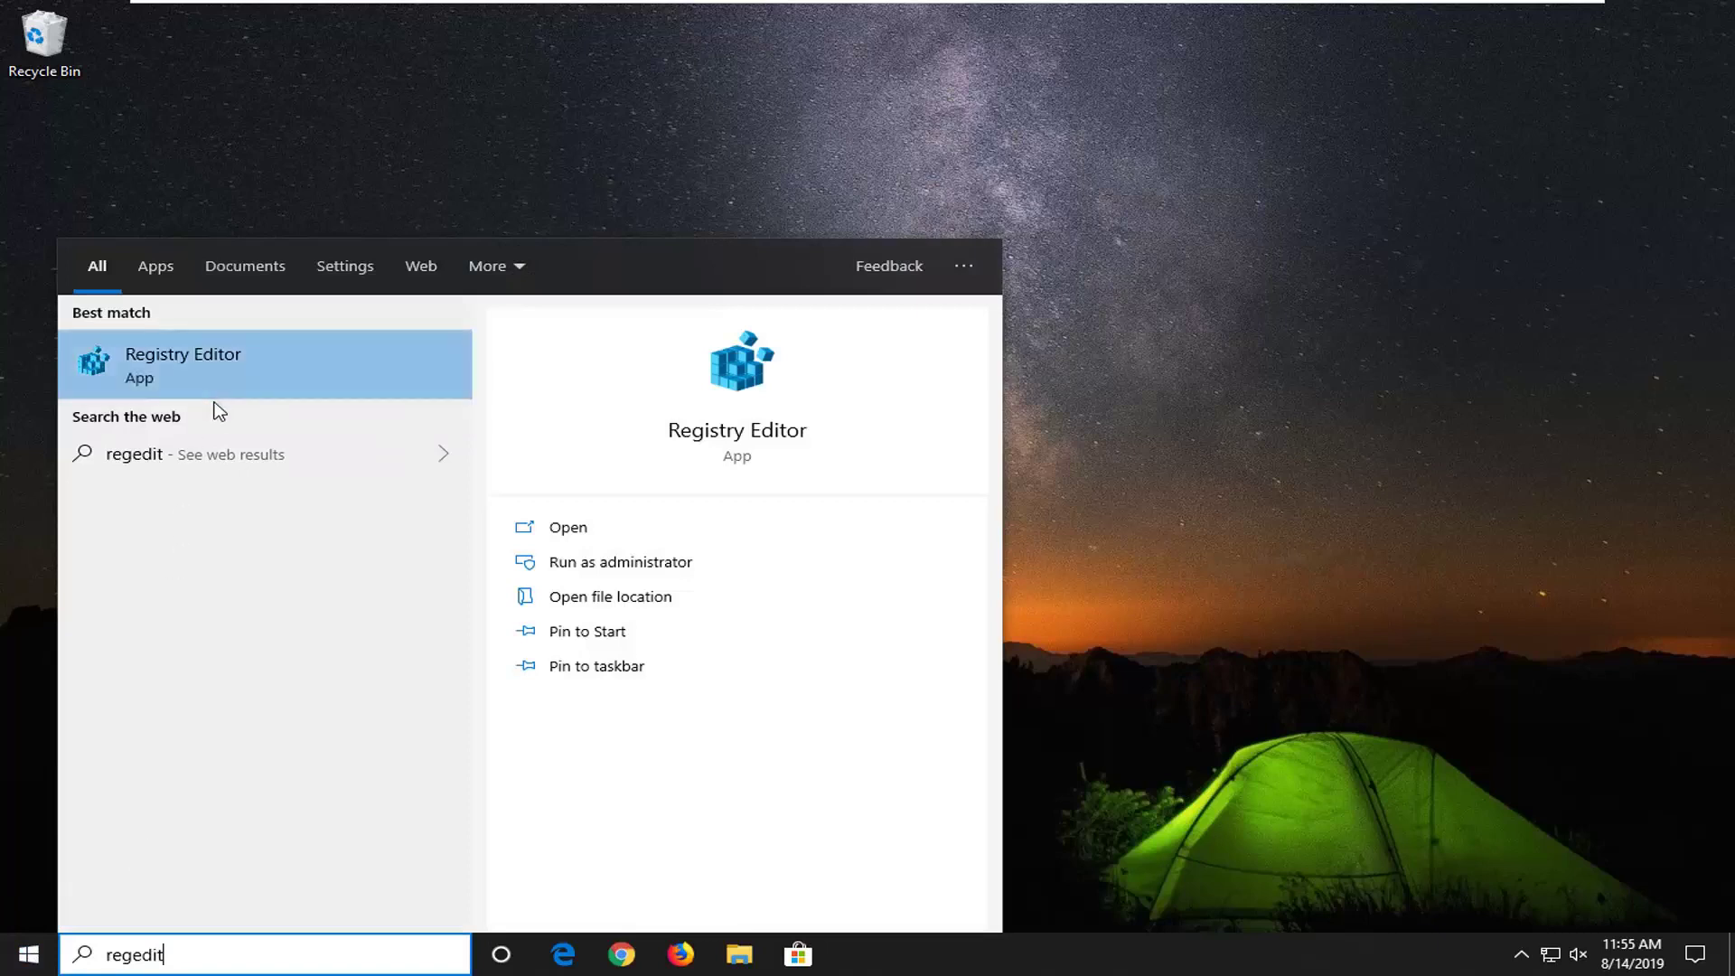
{"action": "right_click", "coordinate": [223, 371]}
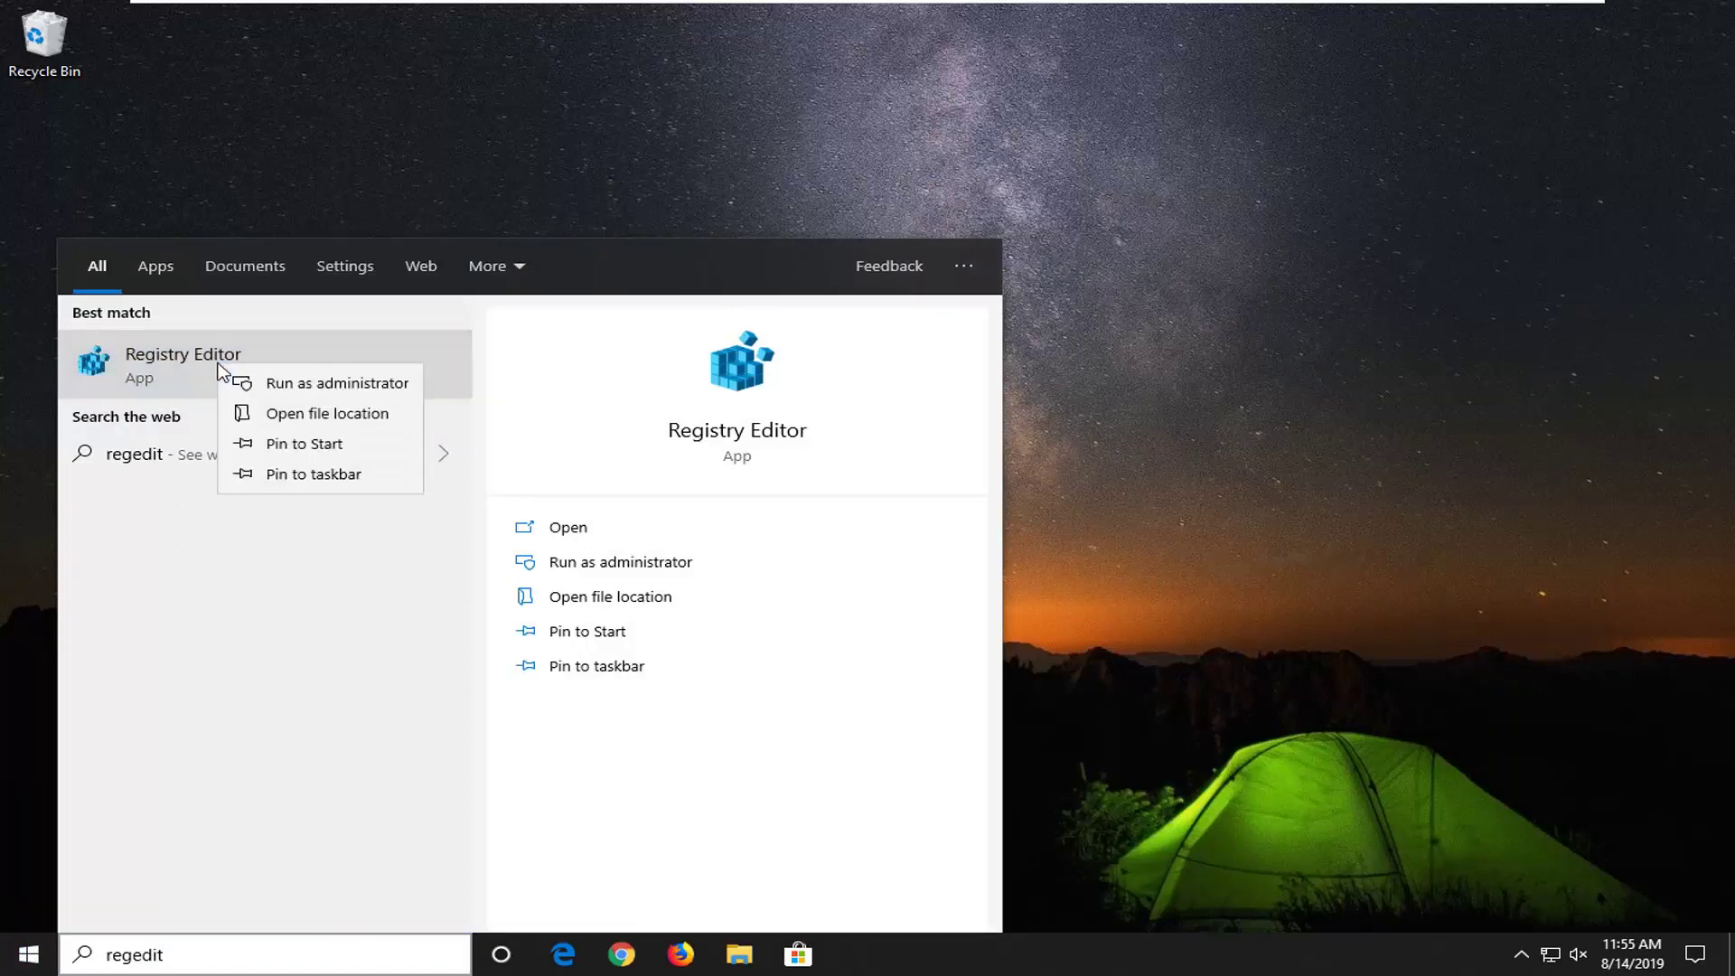
{"action": "left_click", "coordinate": [285, 389]}
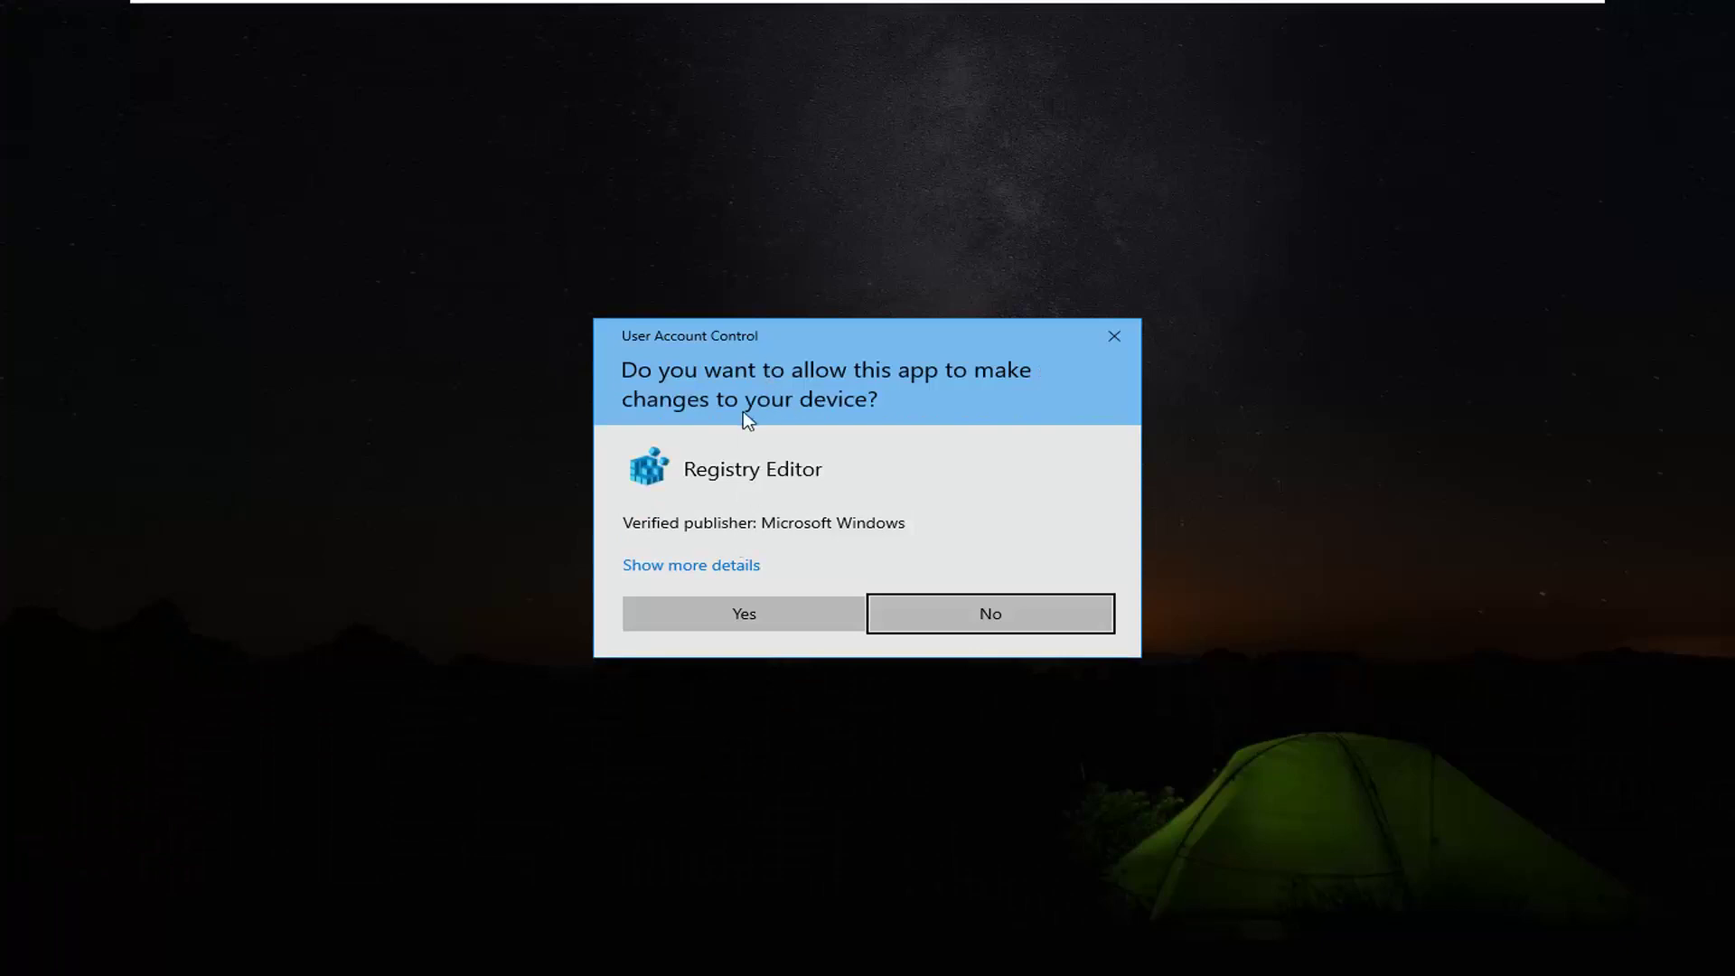
{"action": "left_click", "coordinate": [760, 622]}
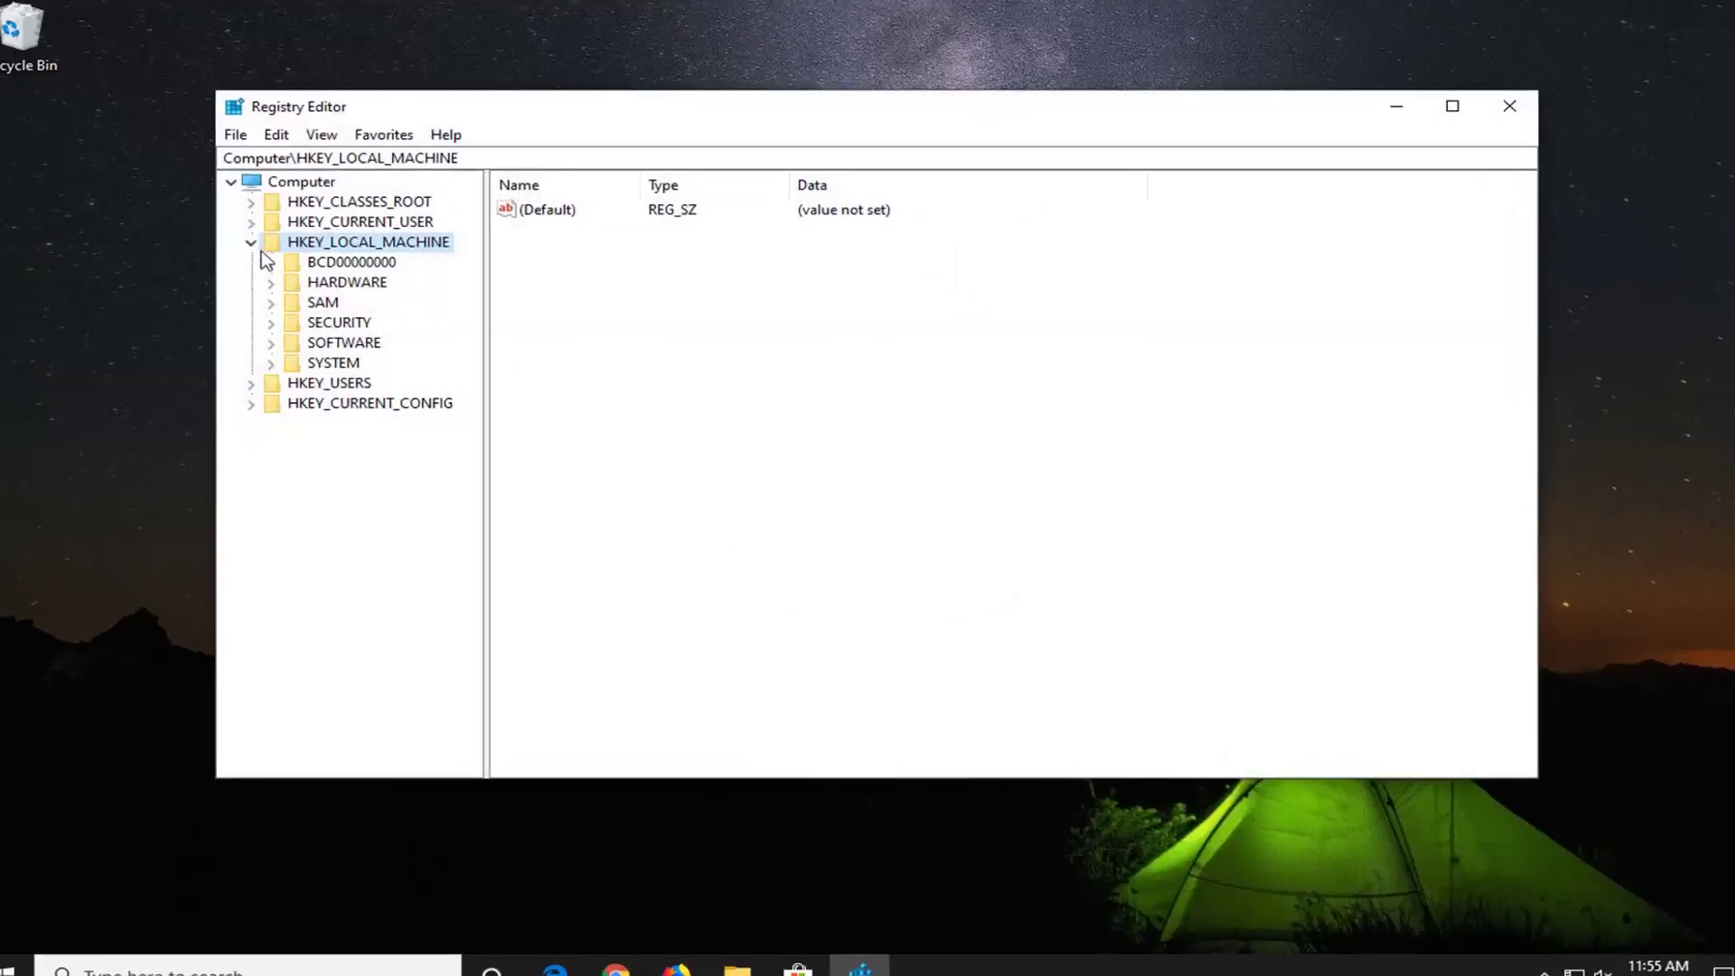
{"action": "left_click", "coordinate": [282, 241]}
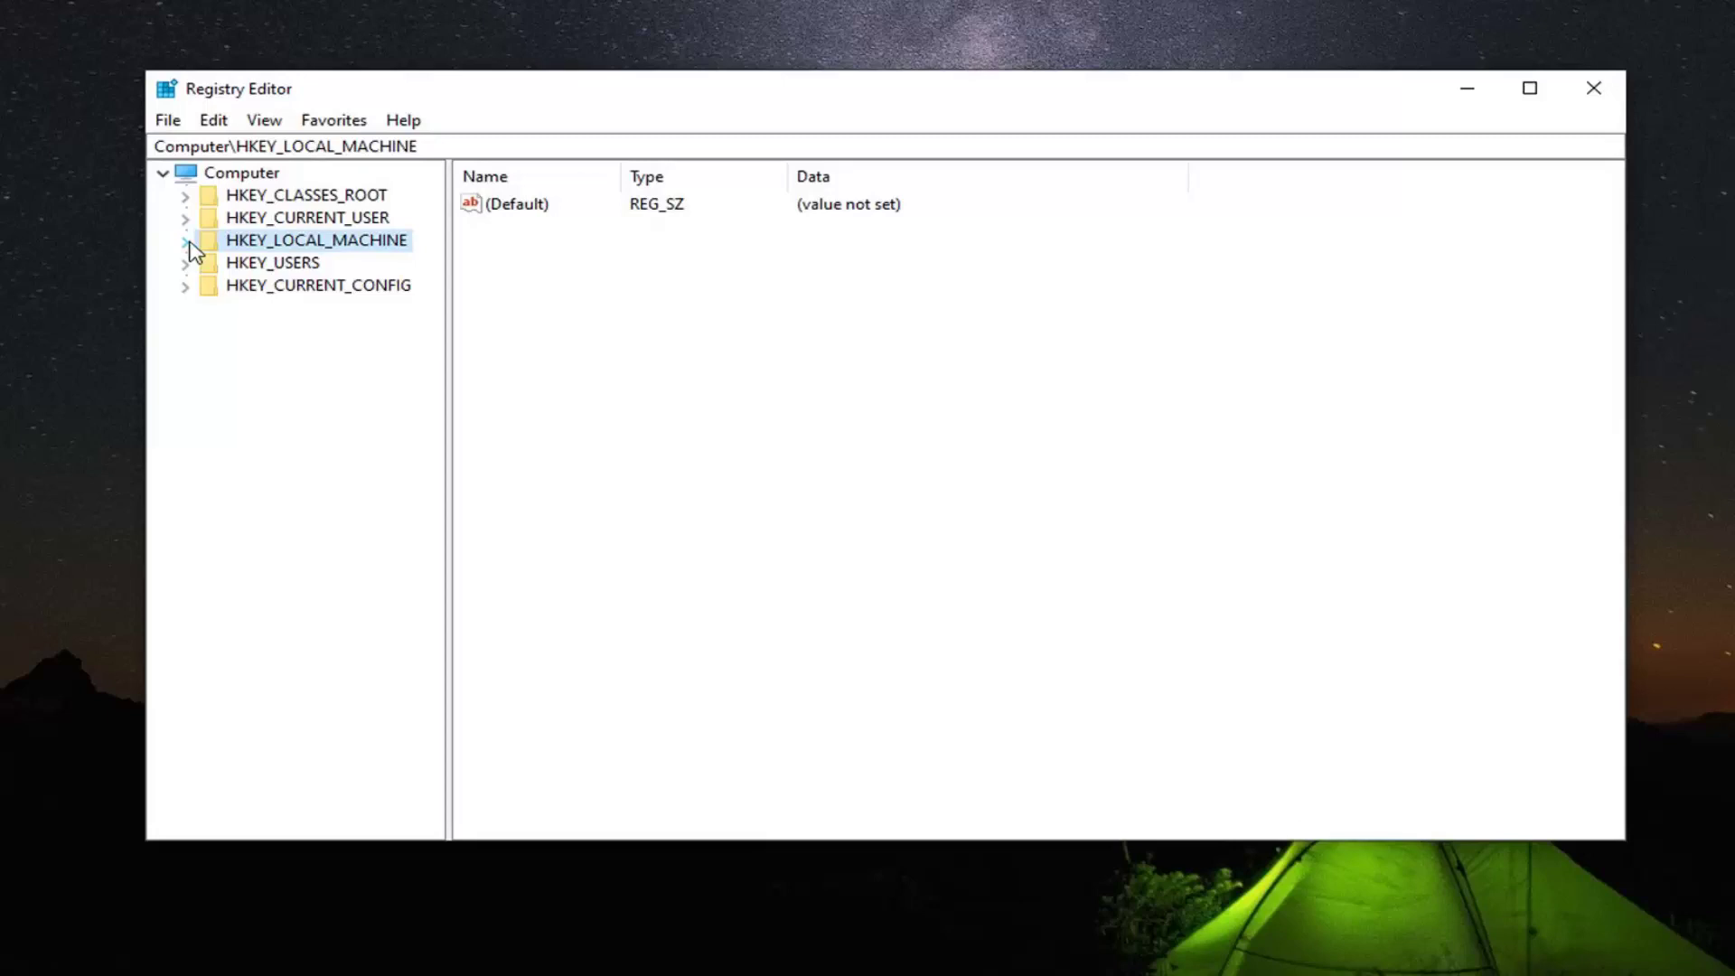
{"action": "left_click", "coordinate": [169, 121]}
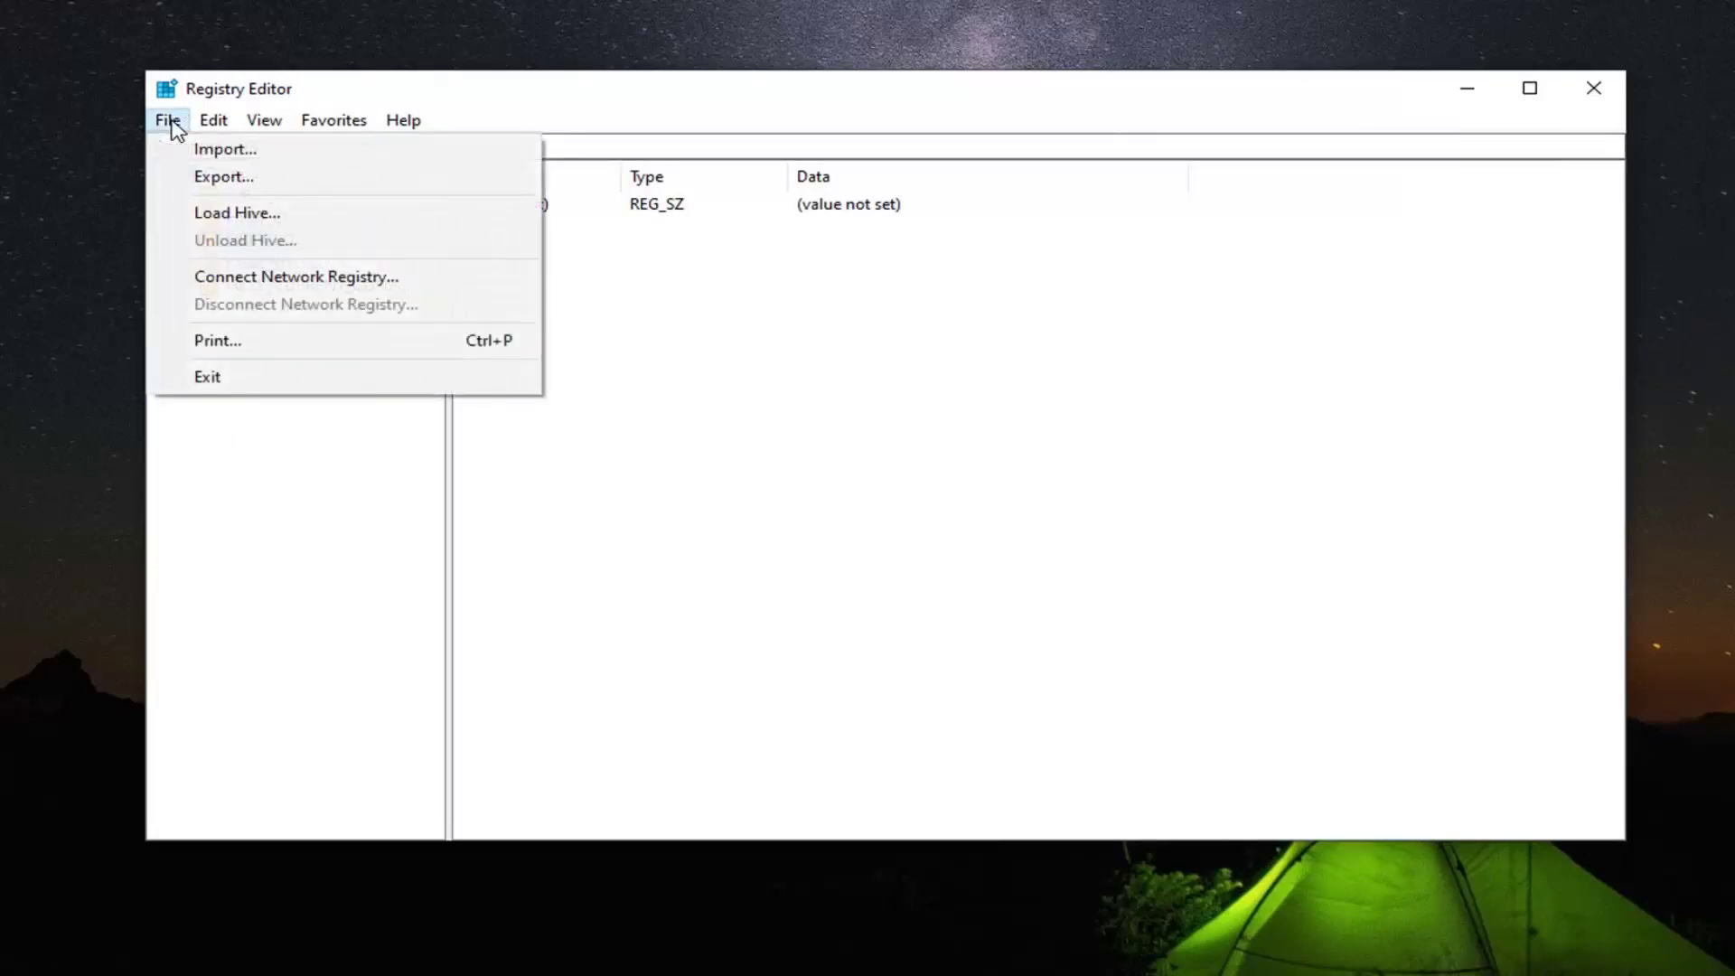
{"action": "left_click", "coordinate": [220, 182]}
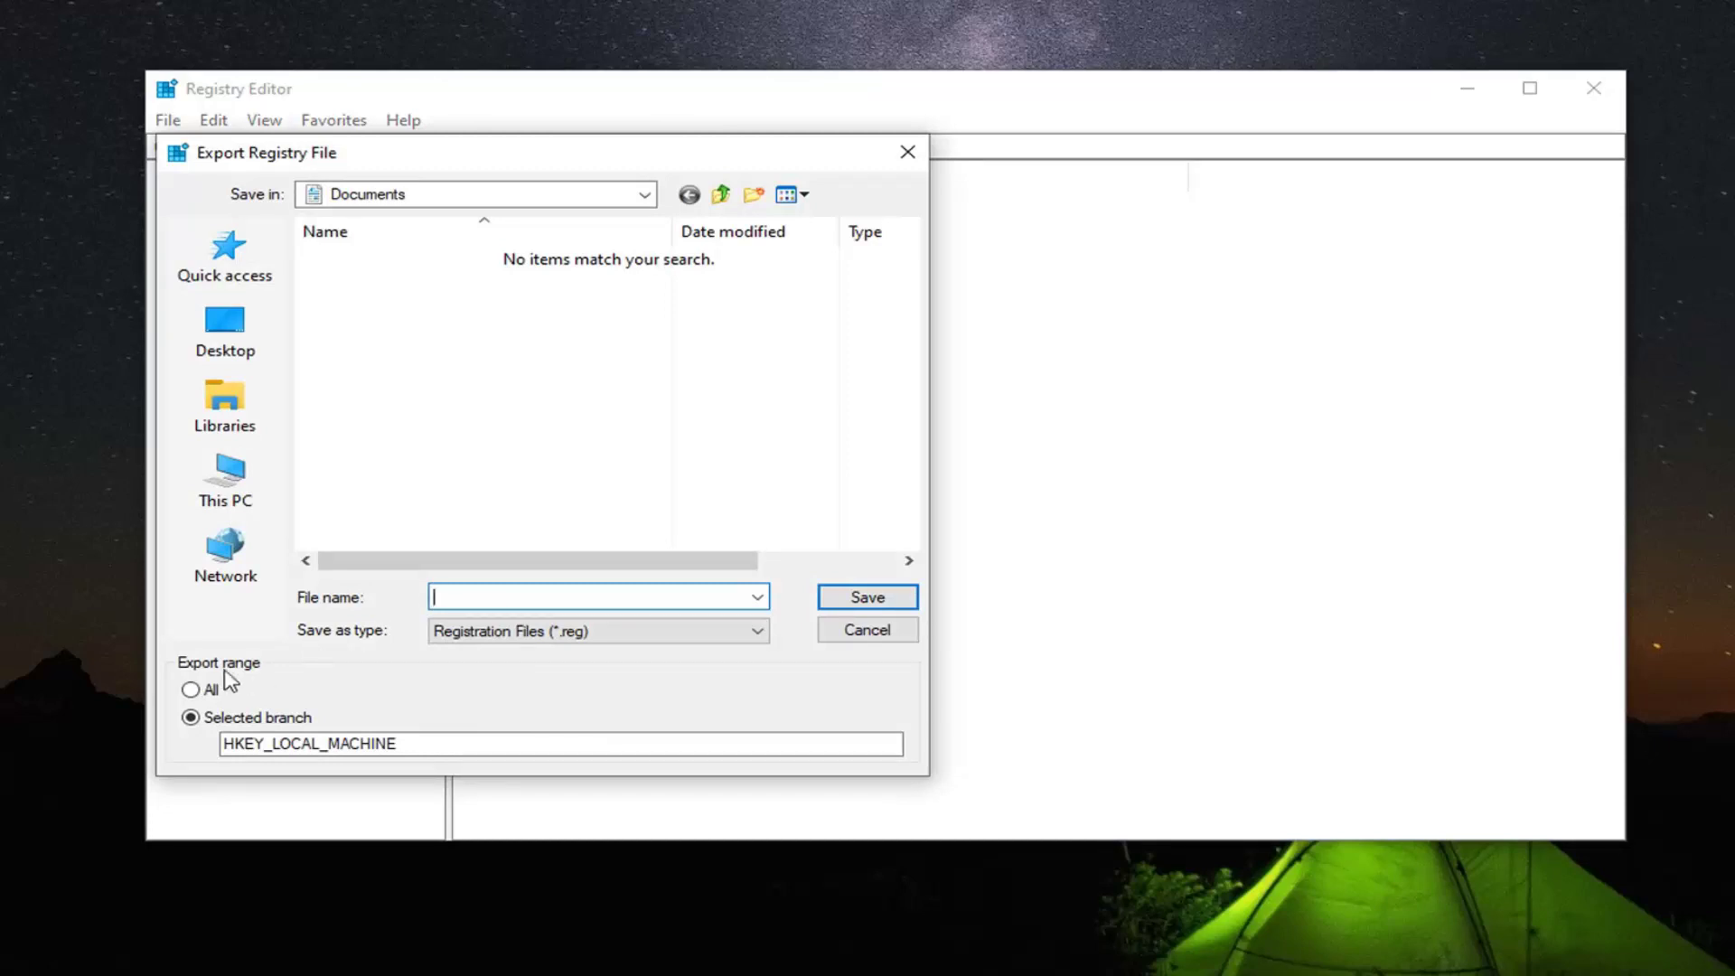
{"action": "left_click", "coordinate": [191, 691]}
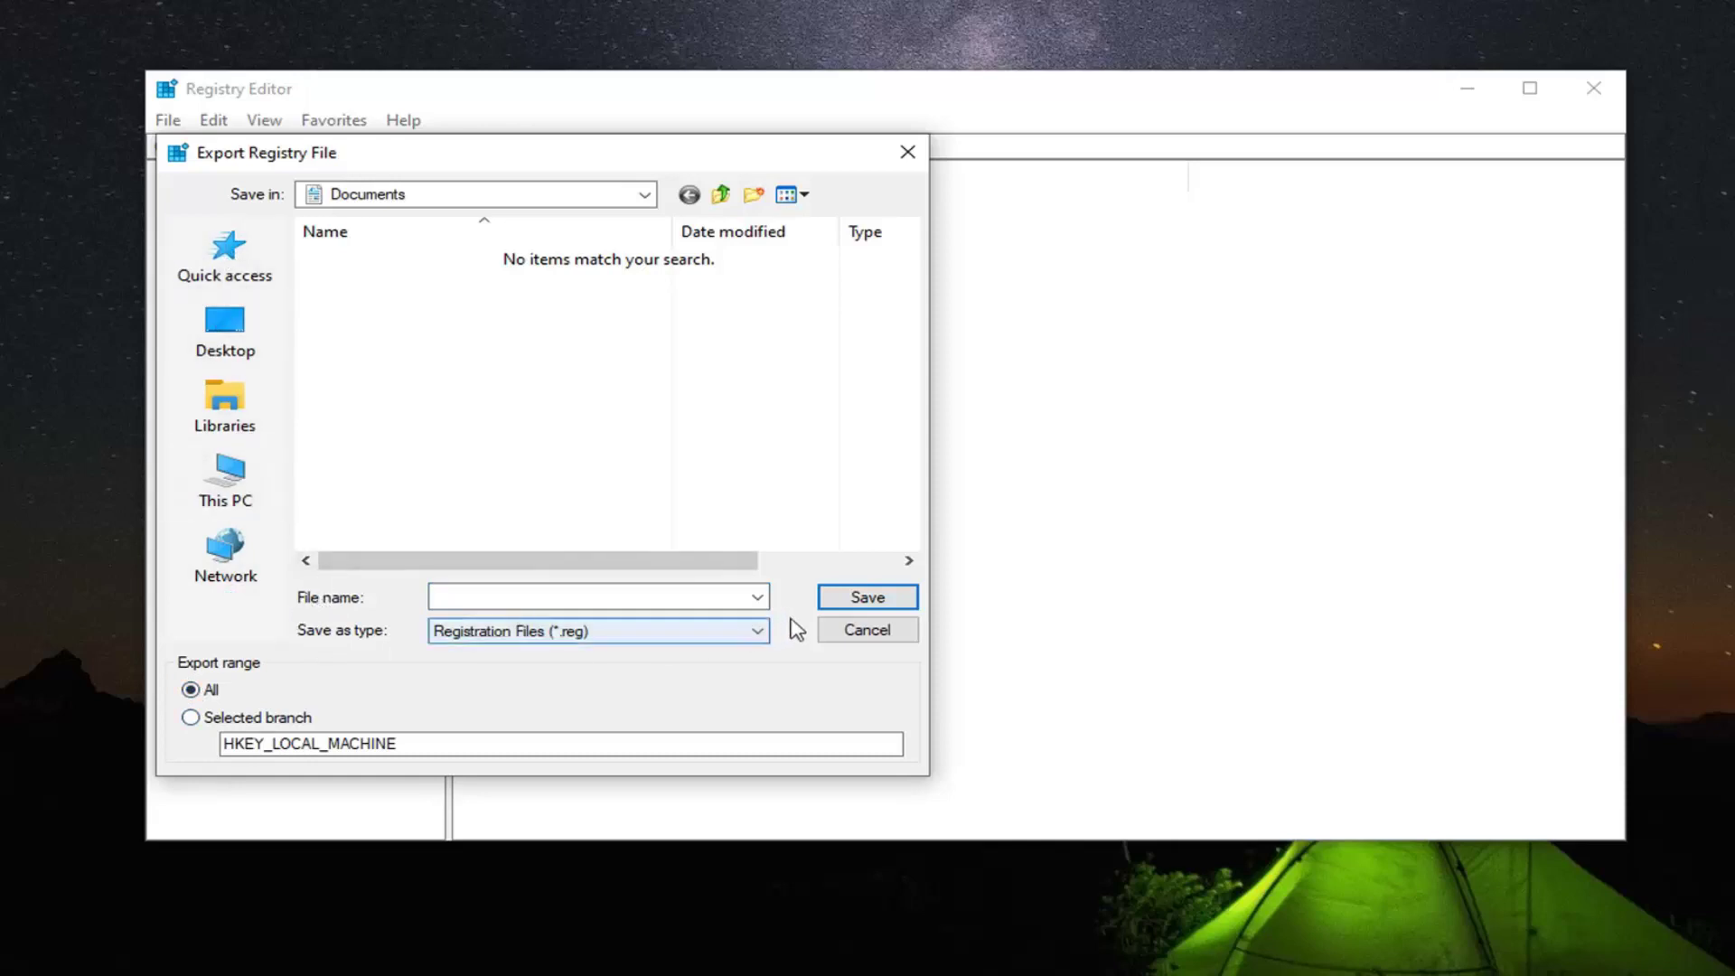
{"action": "left_click", "coordinate": [854, 631]}
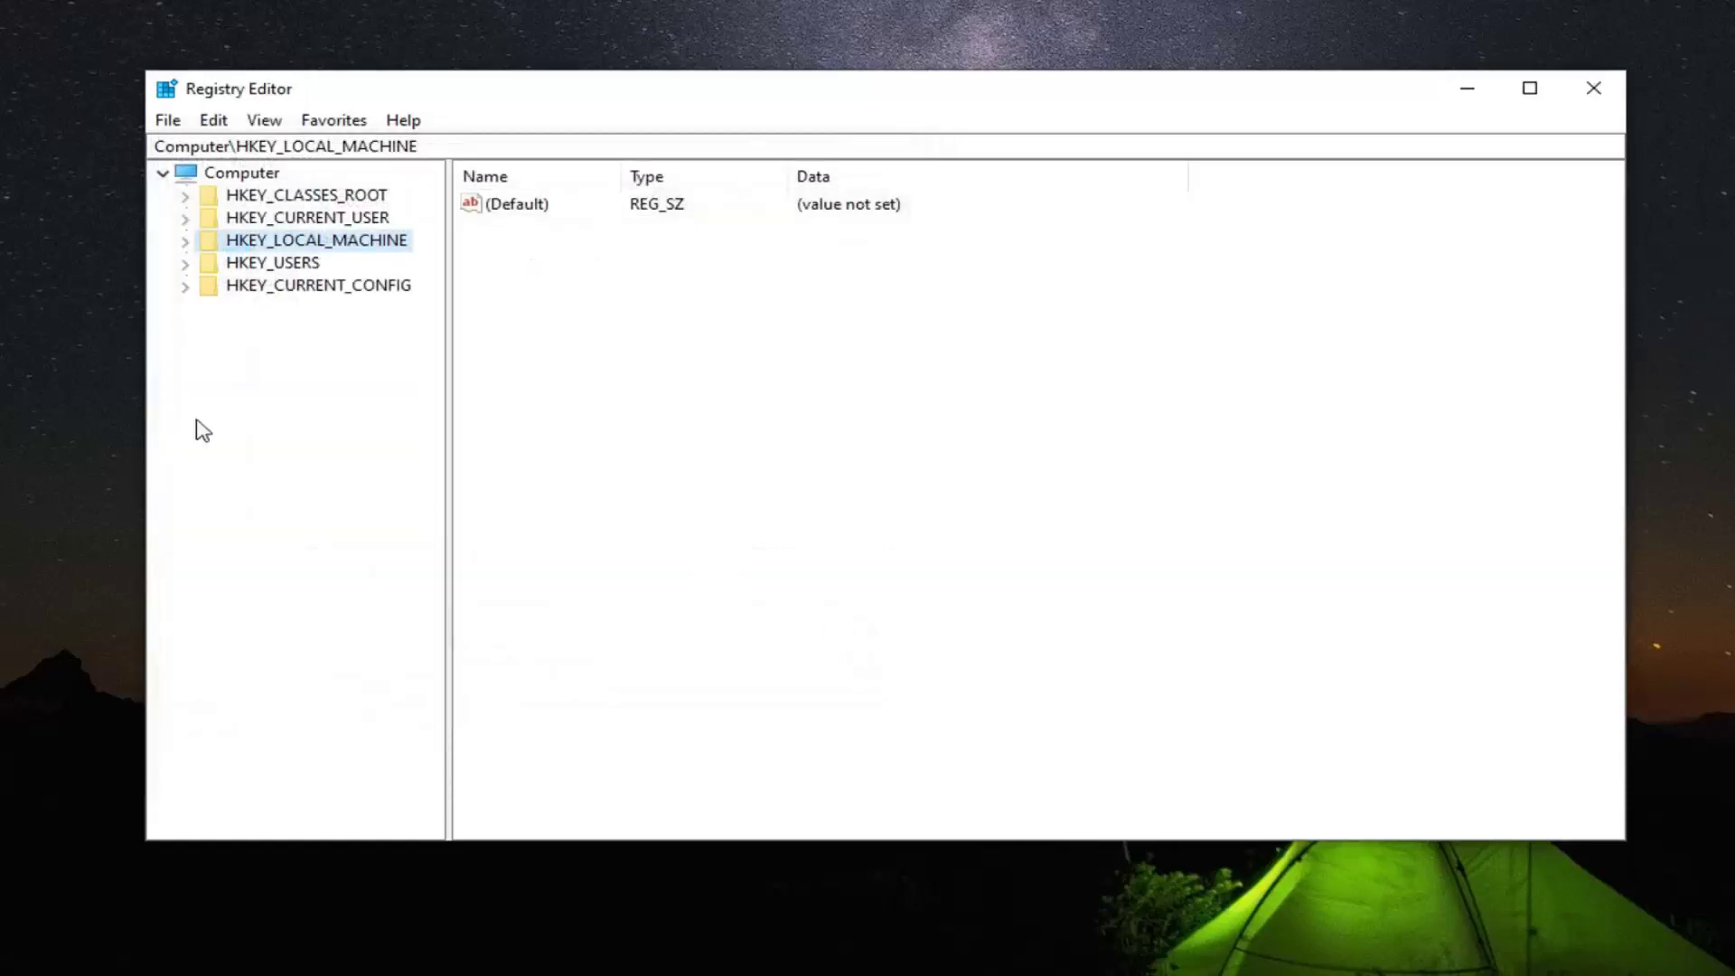
{"action": "left_click", "coordinate": [163, 120]}
{"action": "left_click", "coordinate": [204, 148]}
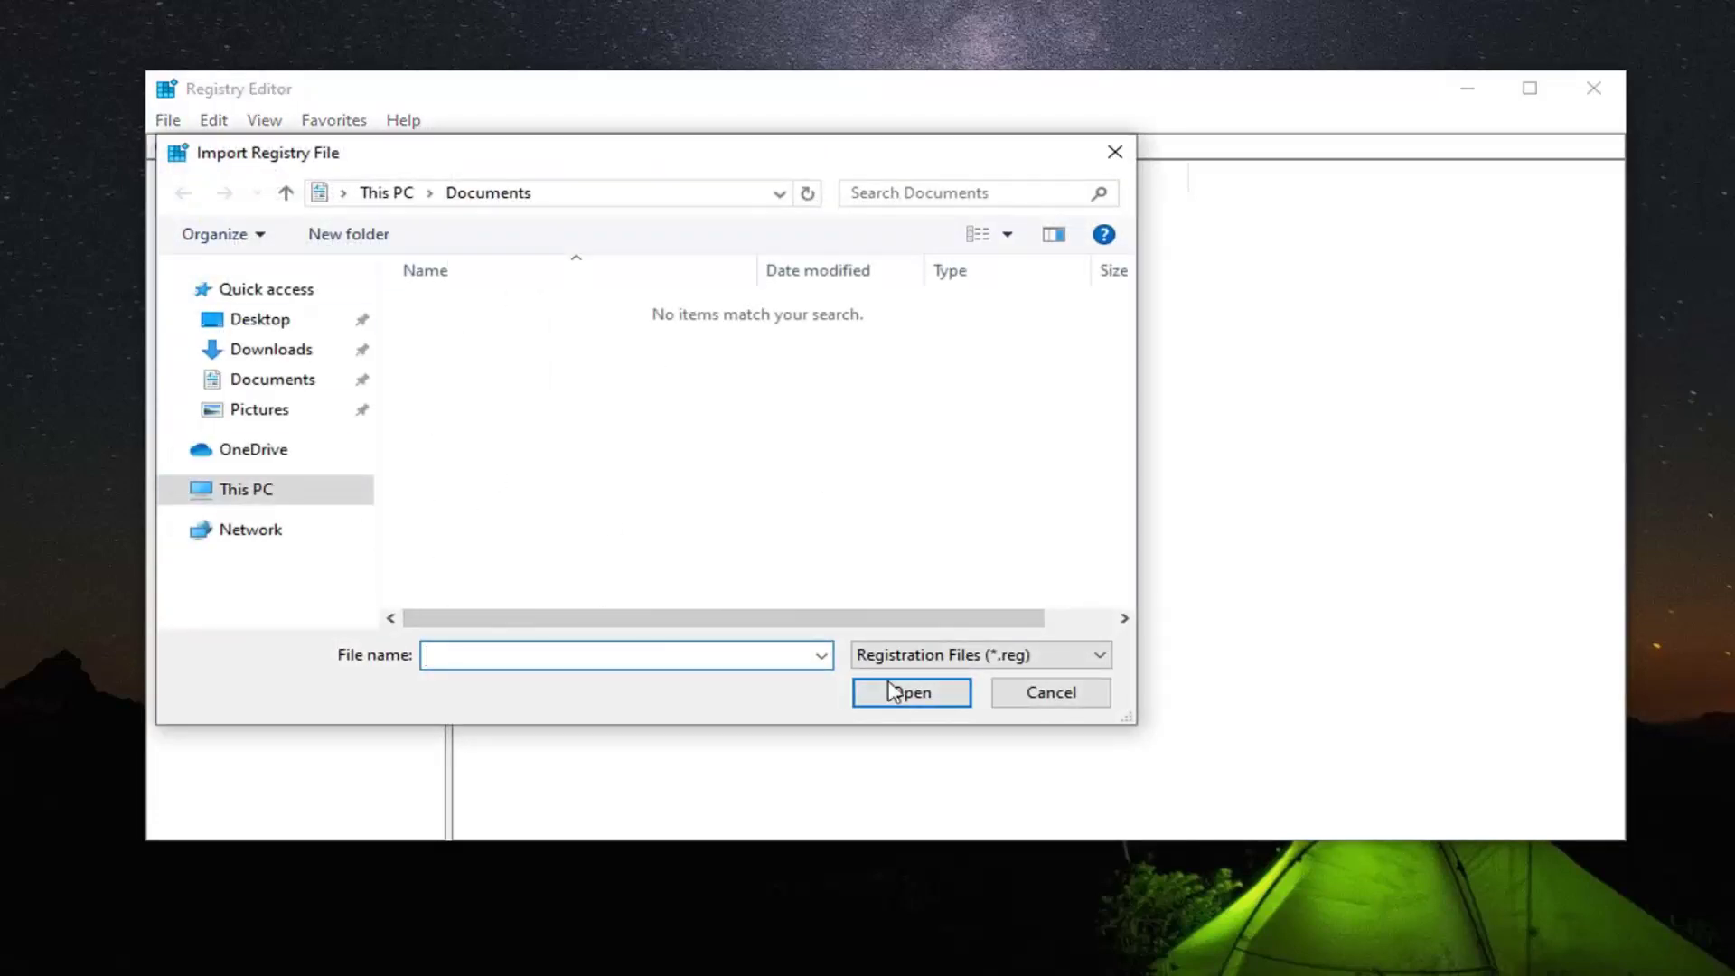
{"action": "left_click", "coordinate": [1075, 698]}
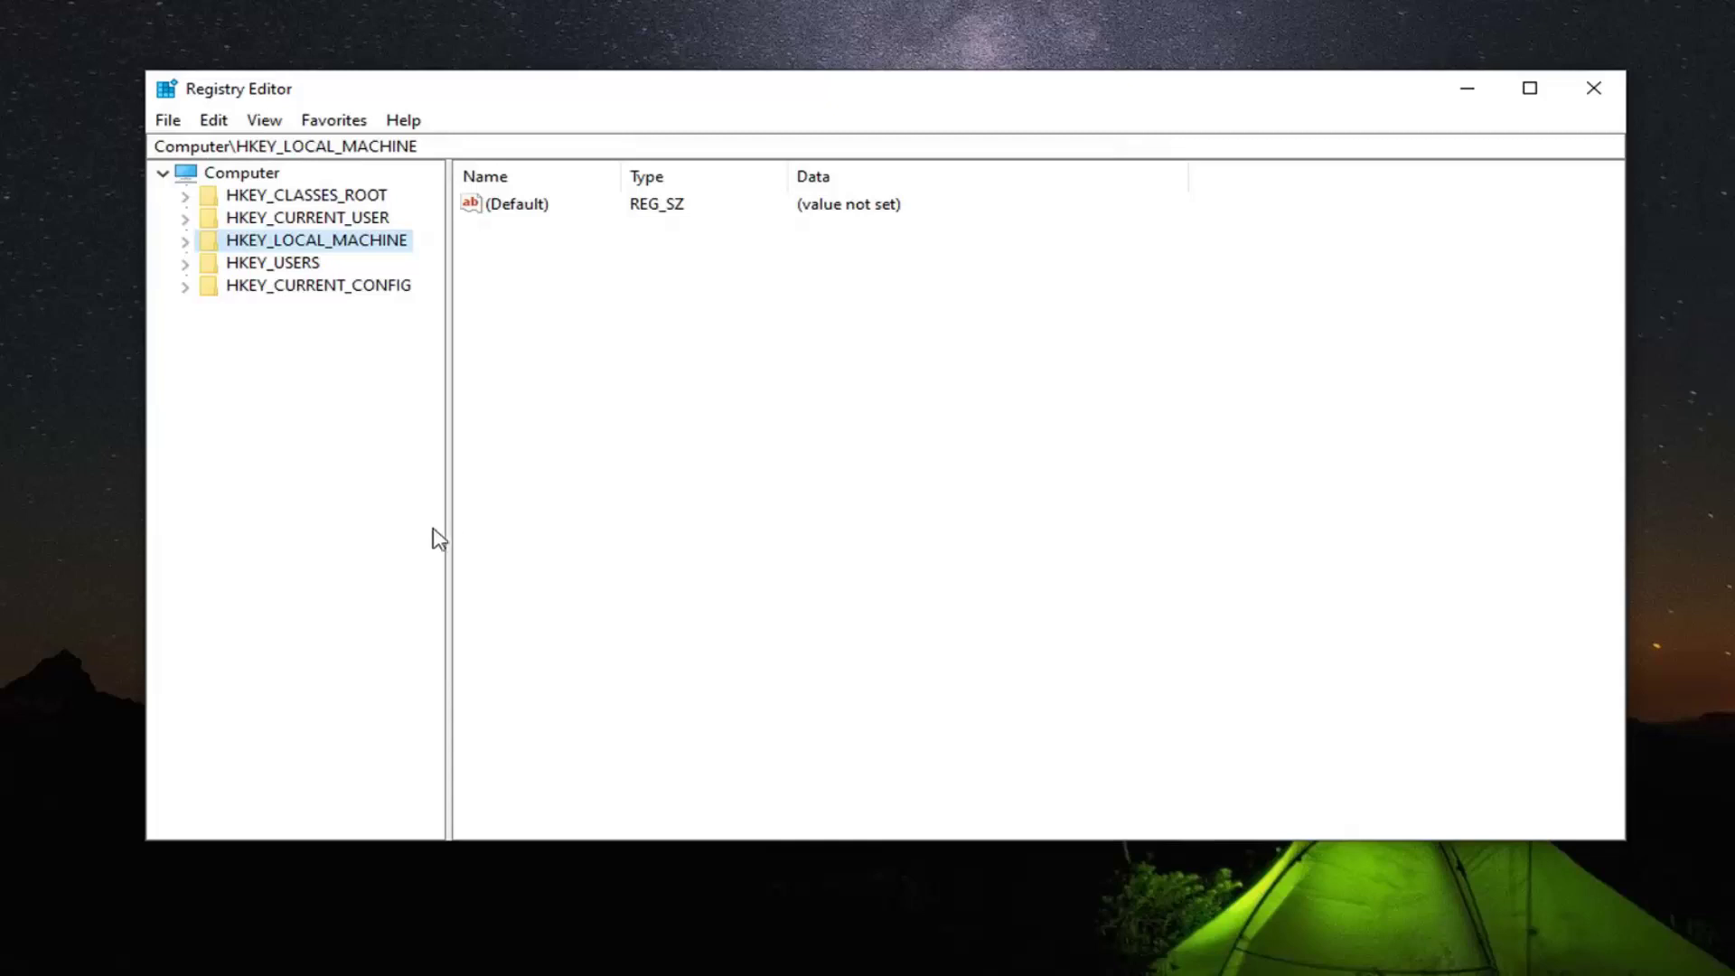
Step: Go to the key HKEY_CURRENT_USER\Control Panel\Desktop and widen the Name column of its value list
{"action": "left_click", "coordinate": [312, 217]}
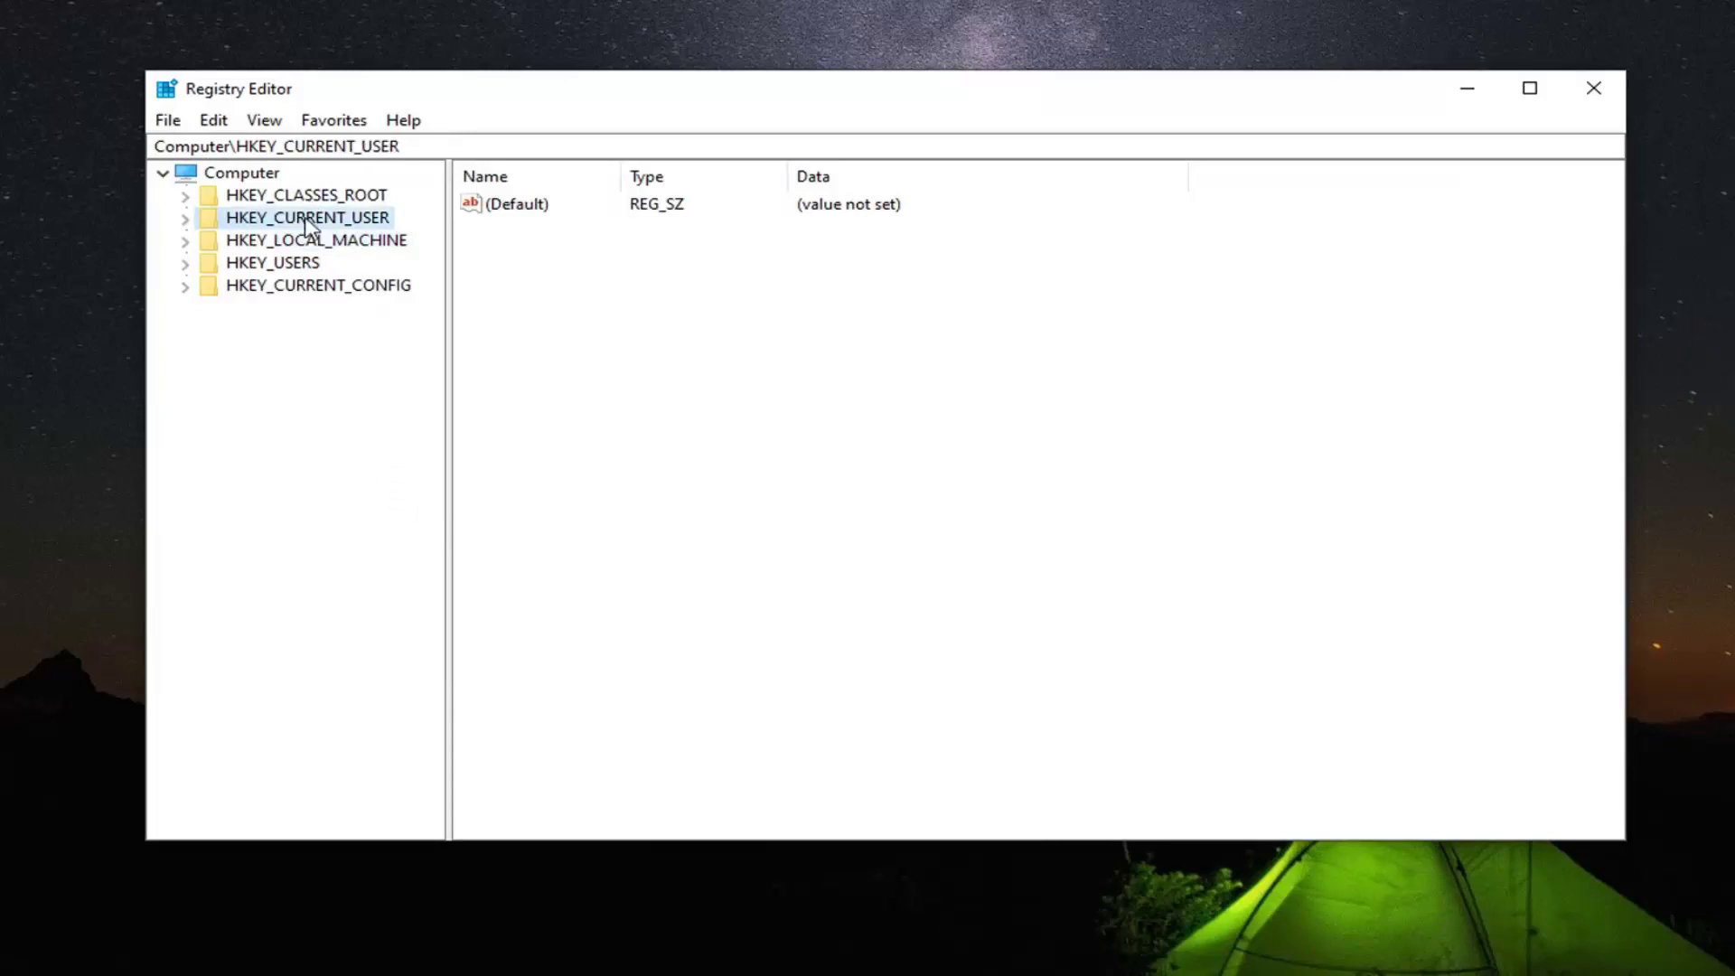
{"action": "double_click", "coordinate": [293, 221]}
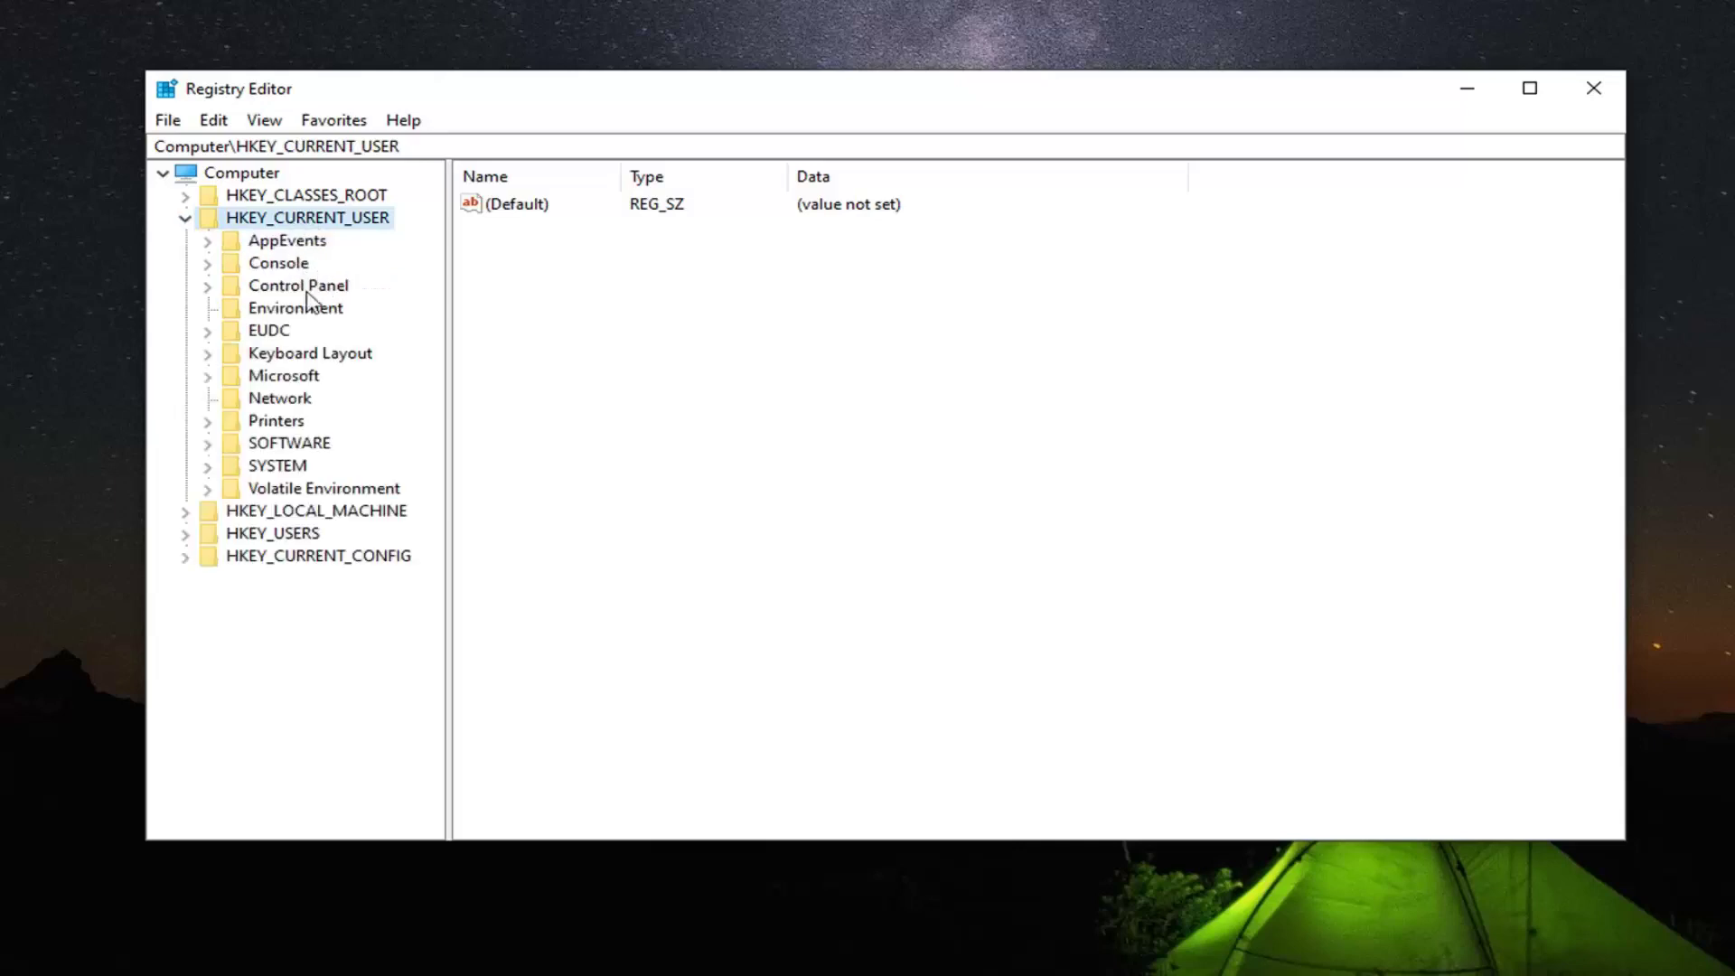
{"action": "left_click", "coordinate": [287, 288]}
{"action": "double_click", "coordinate": [265, 287]}
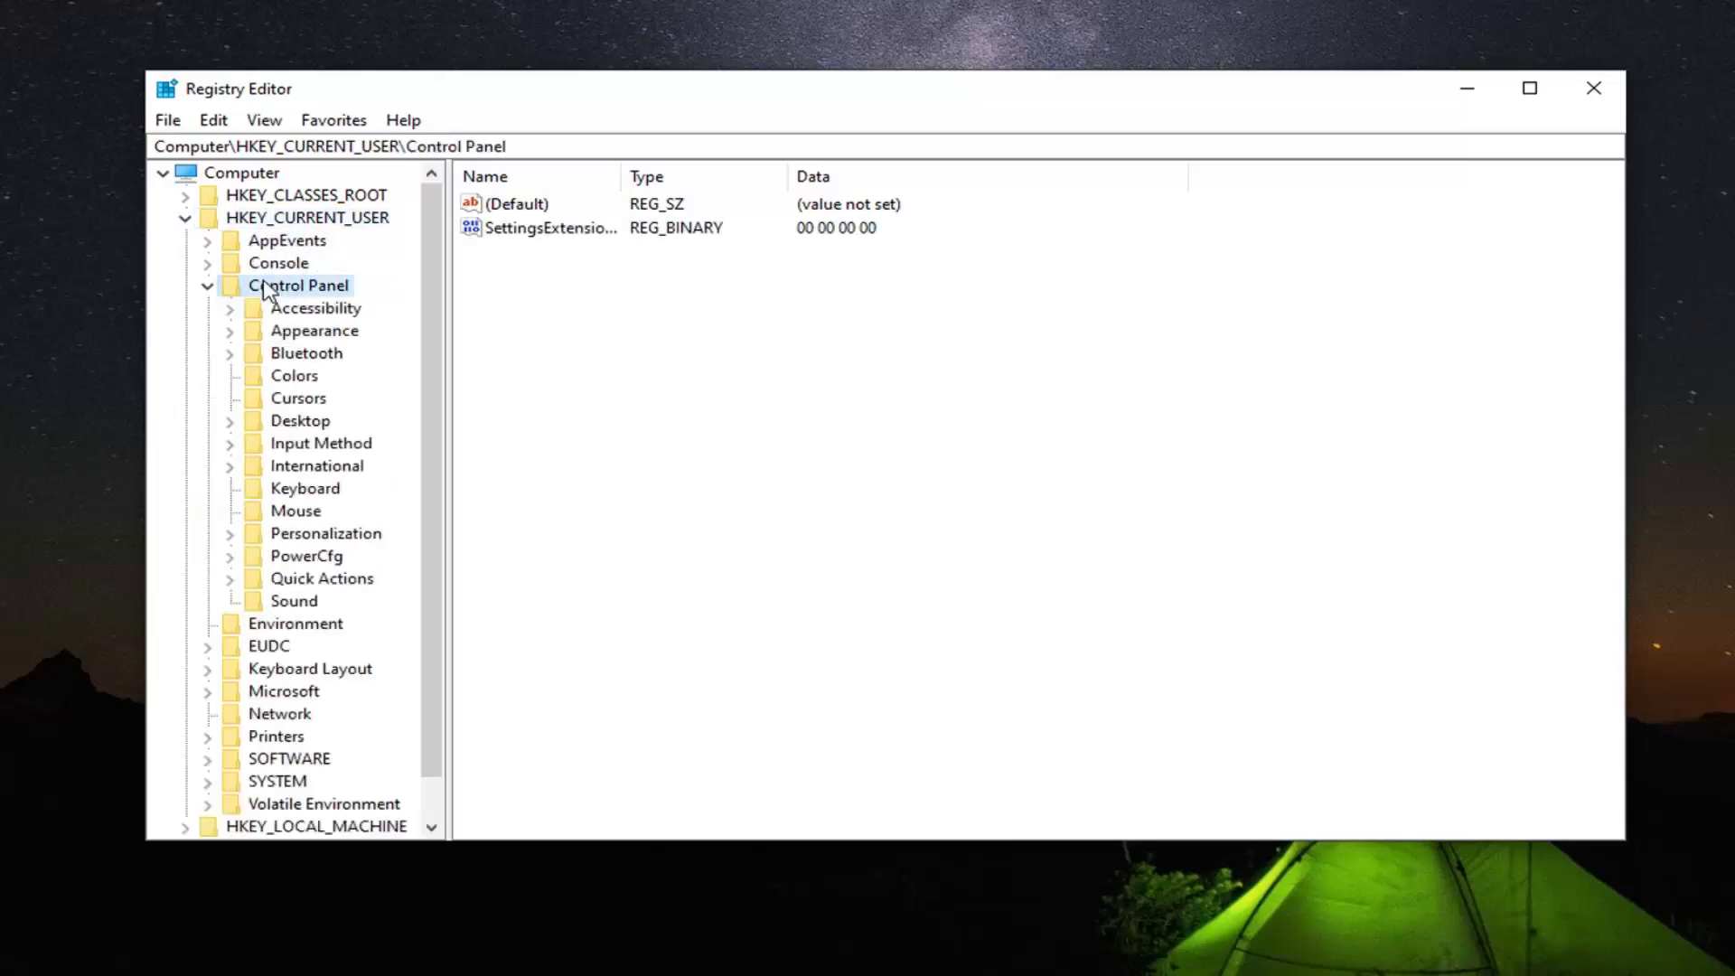
{"action": "left_click", "coordinate": [293, 421]}
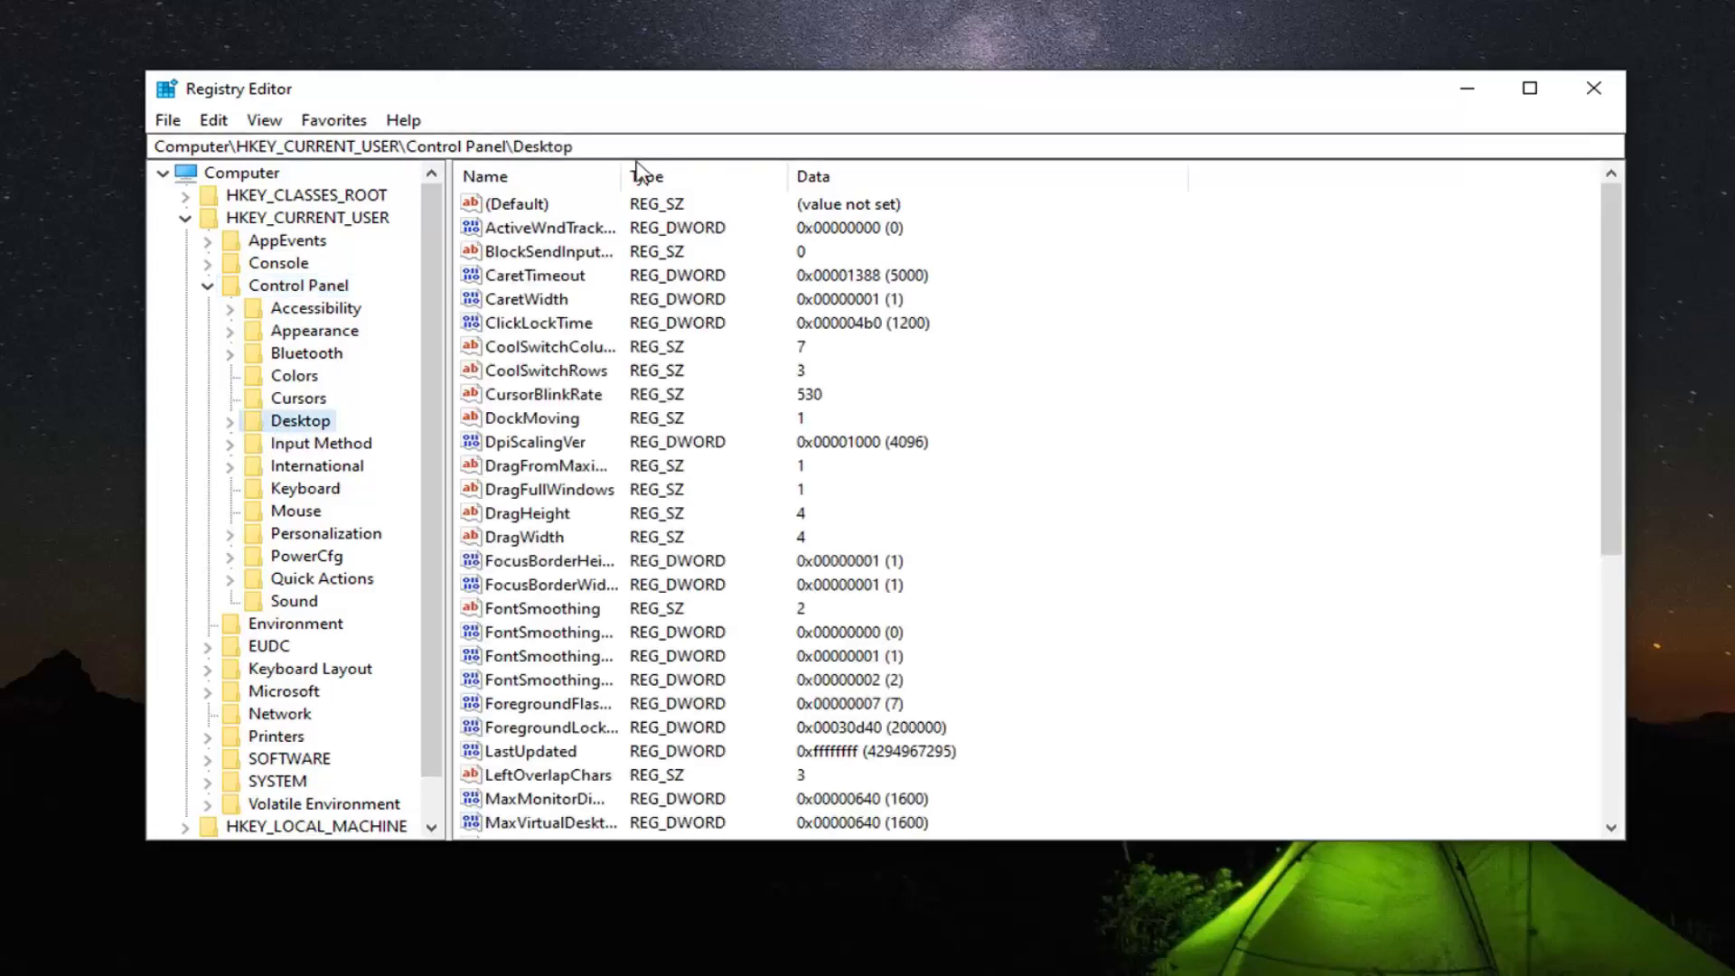
{"action": "left_click_drag", "start_coordinate": [624, 178], "coordinate": [688, 178]}
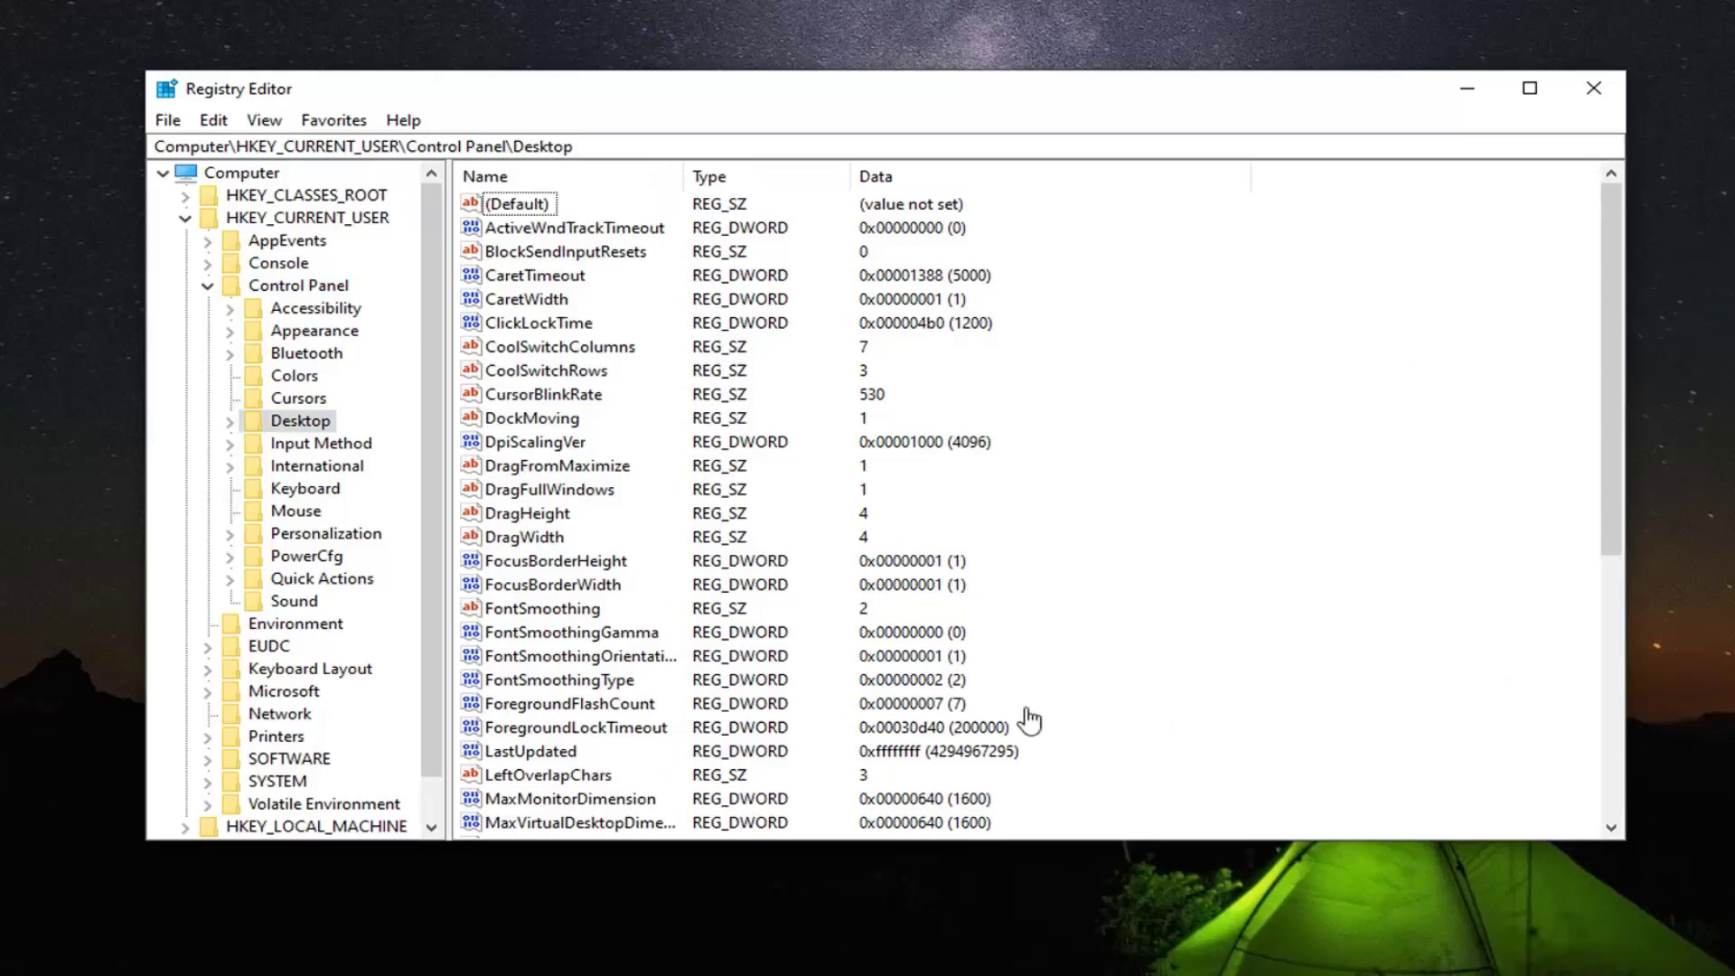
Step: Create a new string value in the Desktop key
{"action": "right_click", "coordinate": [562, 704]}
{"action": "left_click", "coordinate": [553, 632]}
{"action": "scroll", "coordinate": [553, 632], "scroll_direction": "down", "scroll_amount": 6}
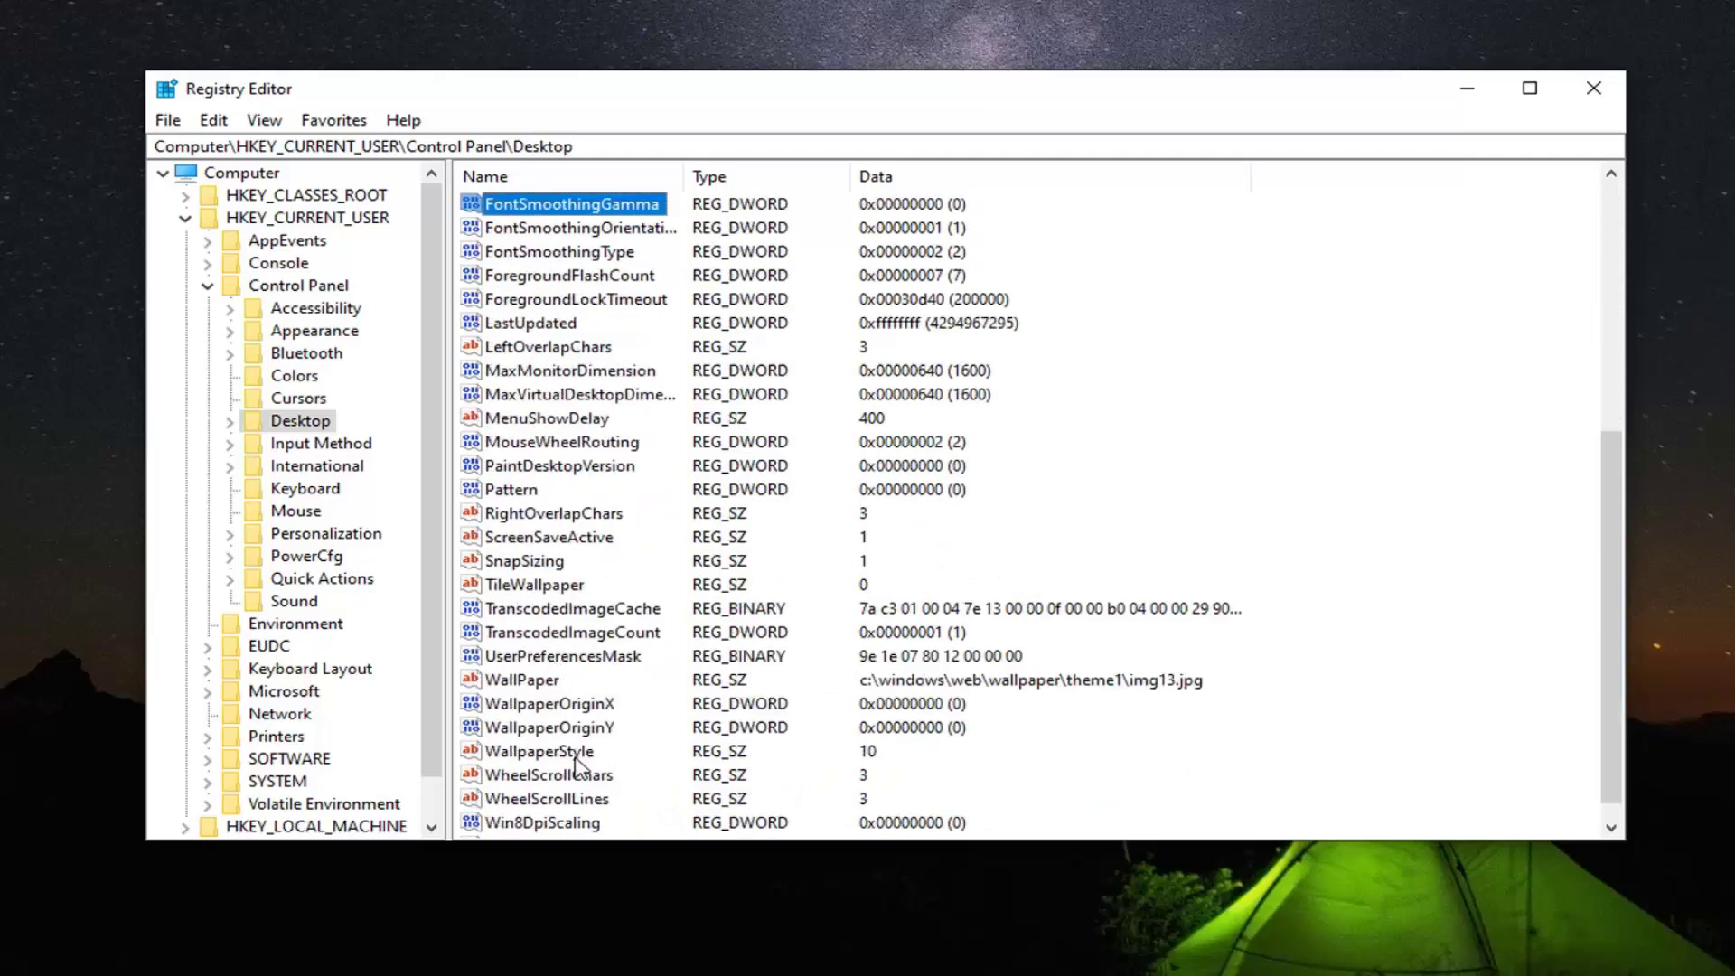
{"action": "scroll", "coordinate": [577, 759], "scroll_direction": "down", "scroll_amount": 1}
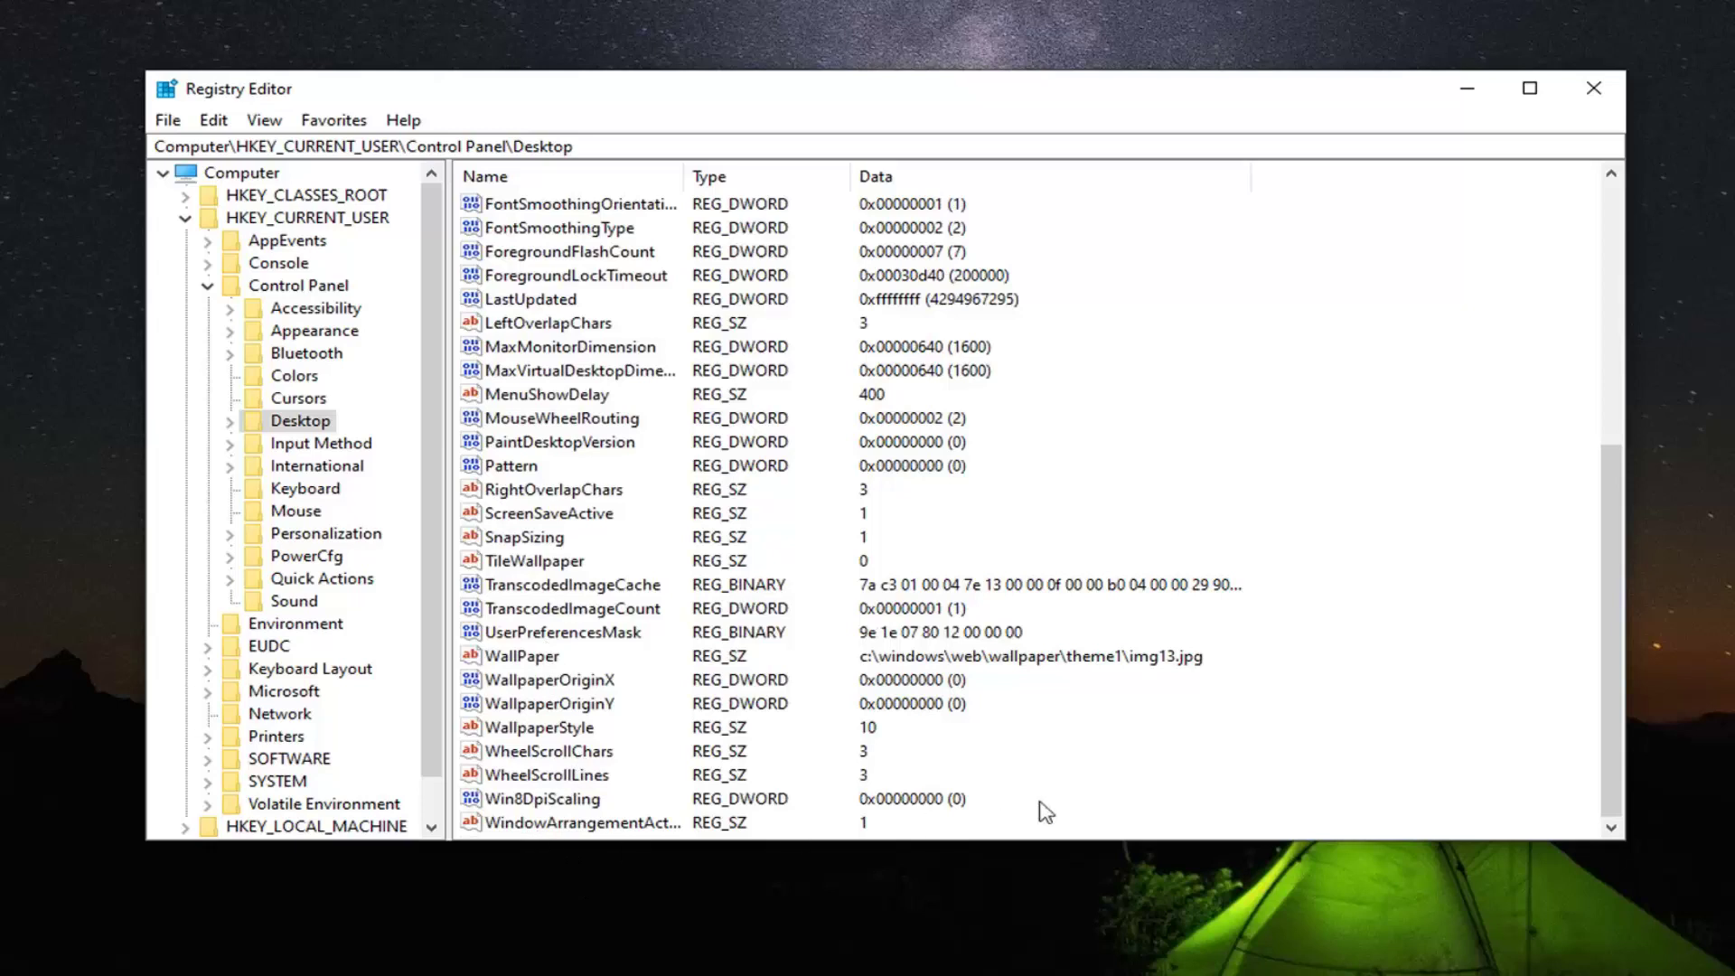
{"action": "right_click", "coordinate": [1223, 777]}
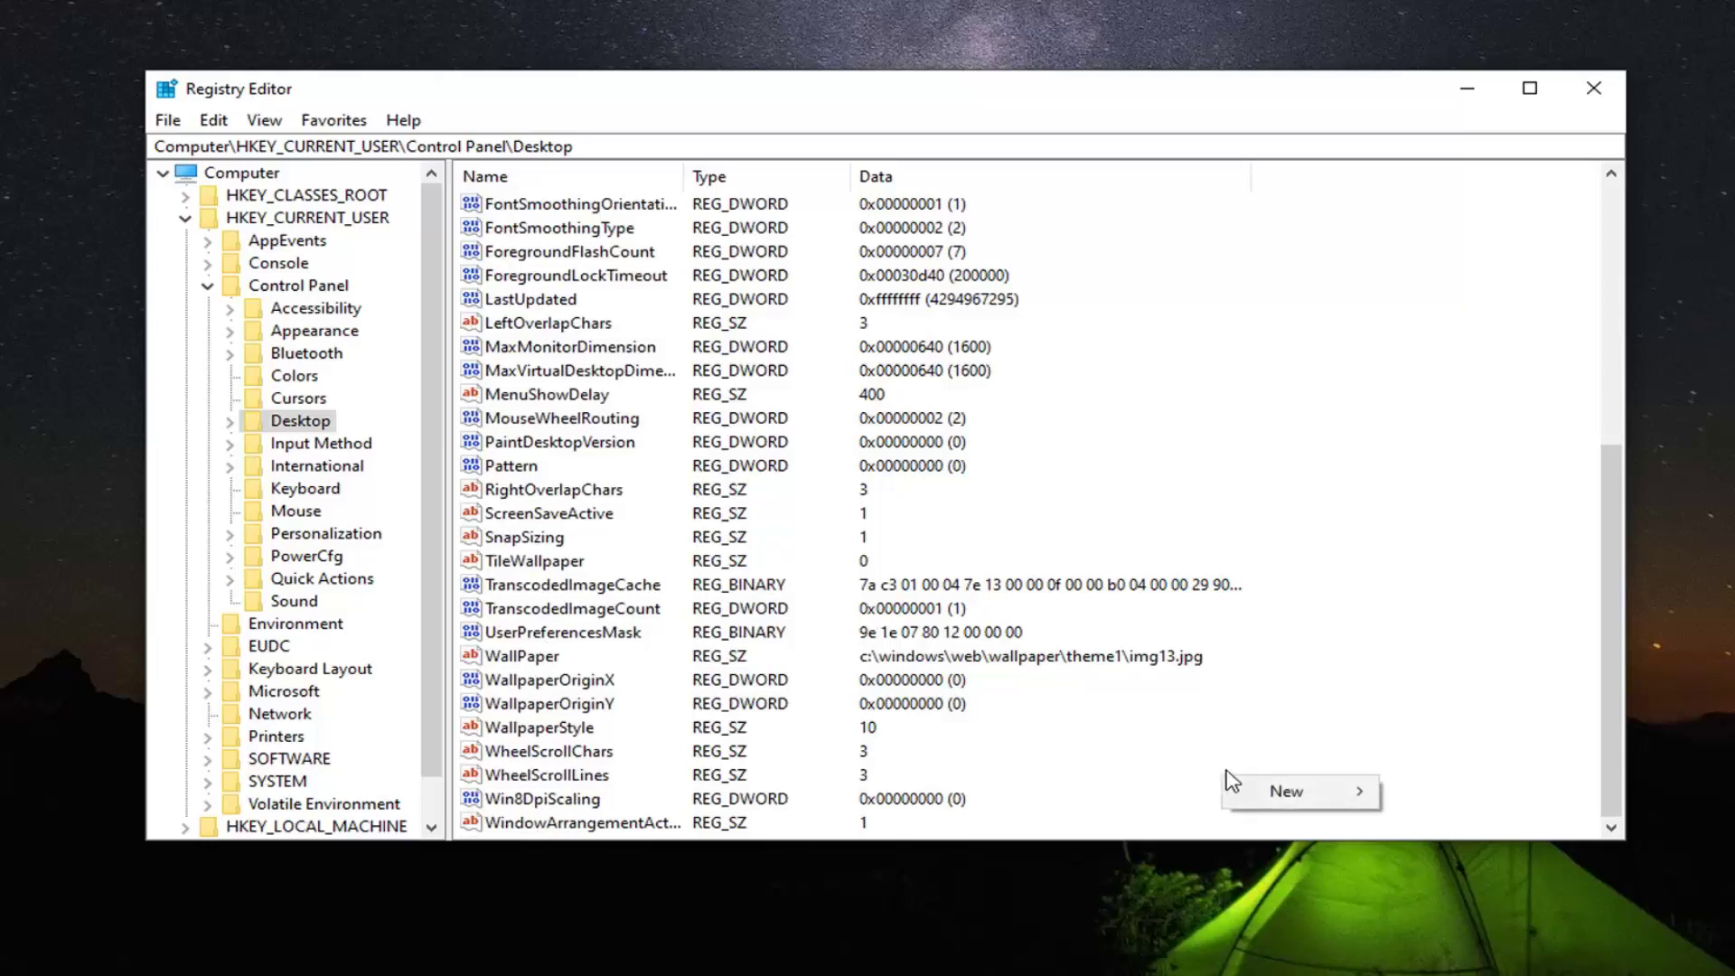
{"action": "mouse_move", "coordinate": [1283, 790]}
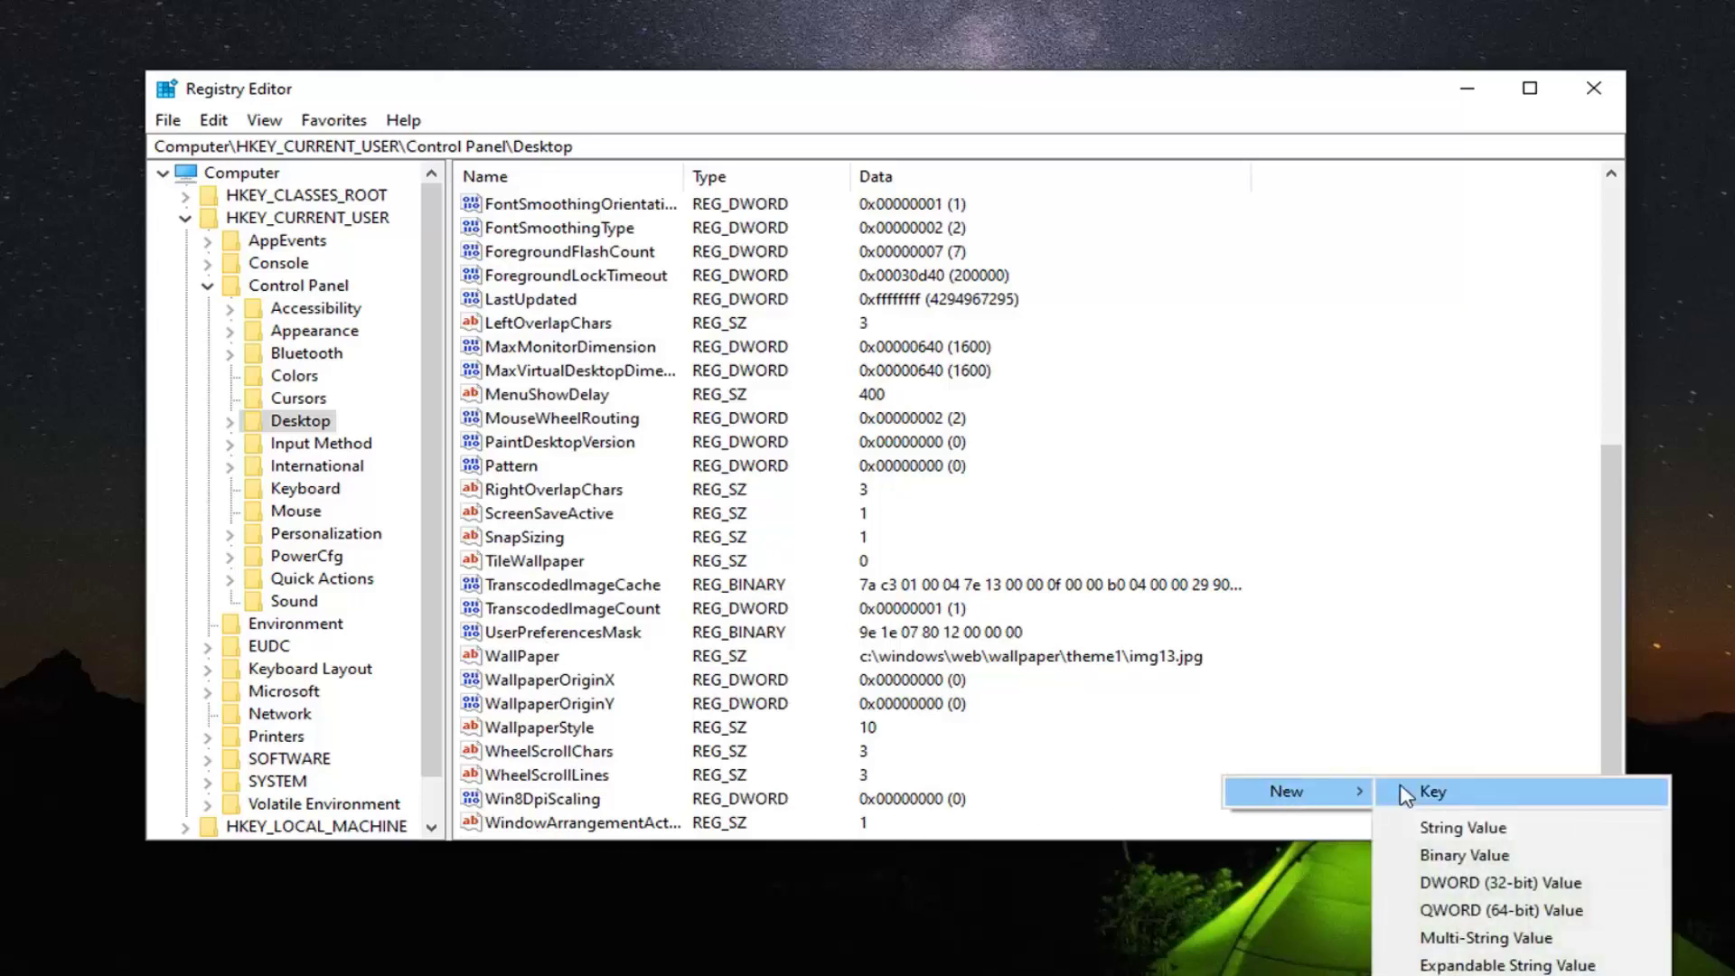
{"action": "left_click", "coordinate": [1462, 828]}
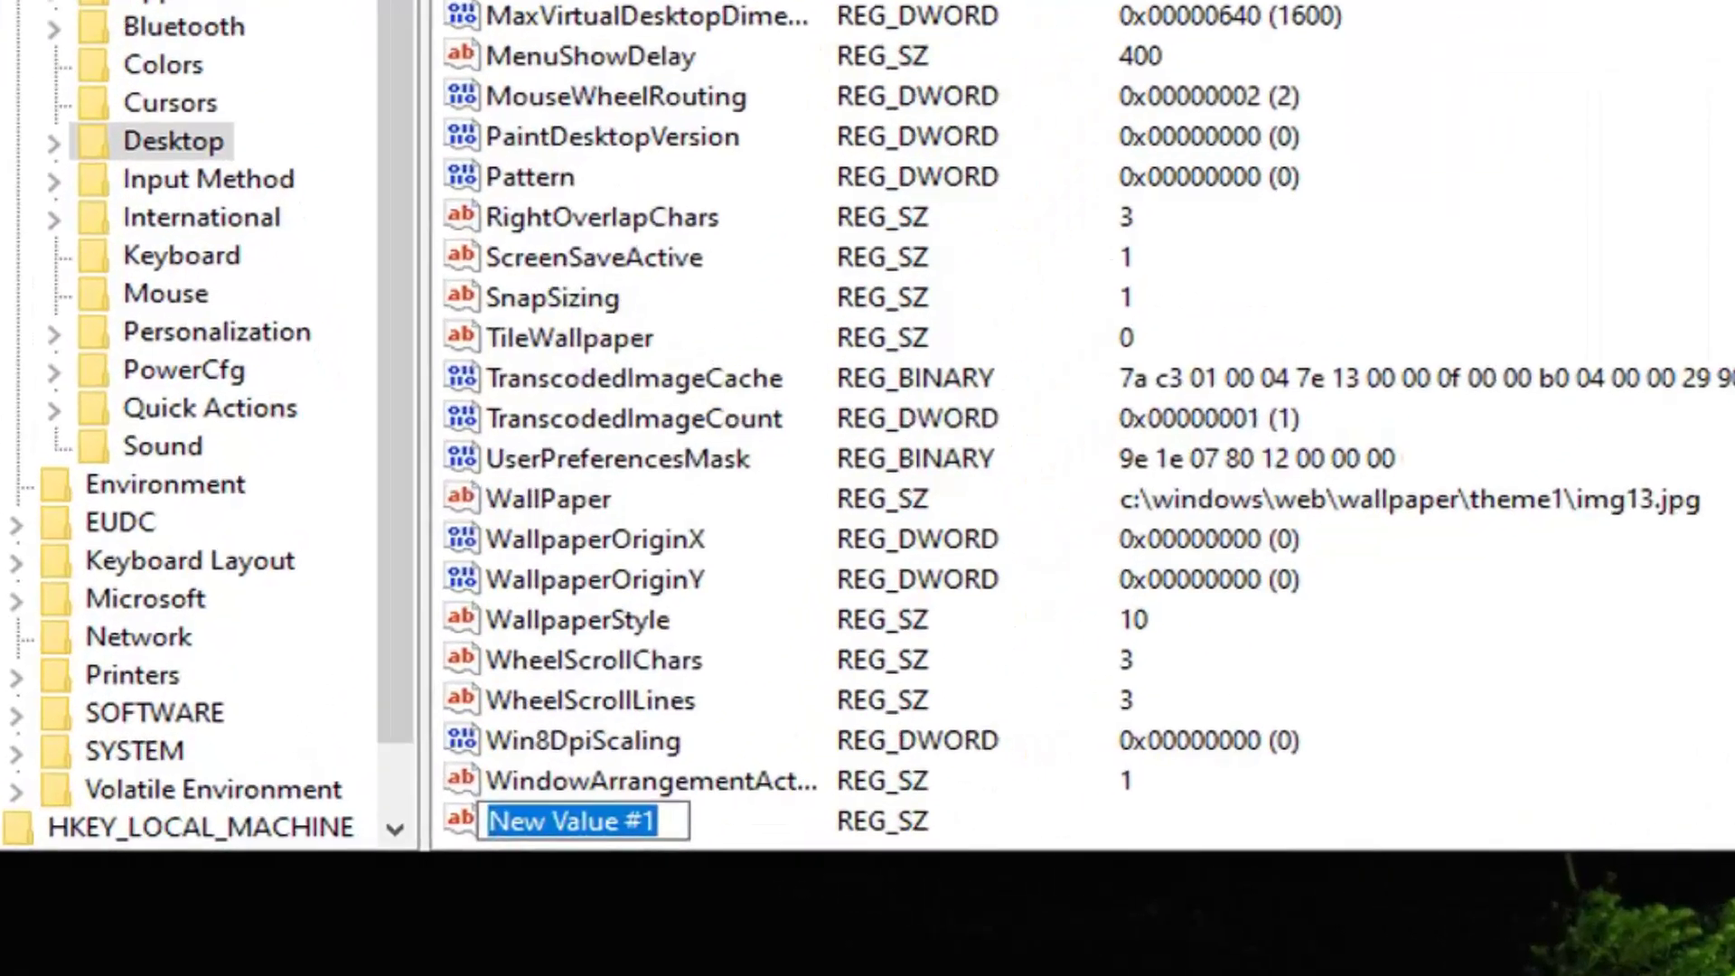
Step: Name the new string value WaitToKillAppTimes
{"action": "type", "text": "Wait"}
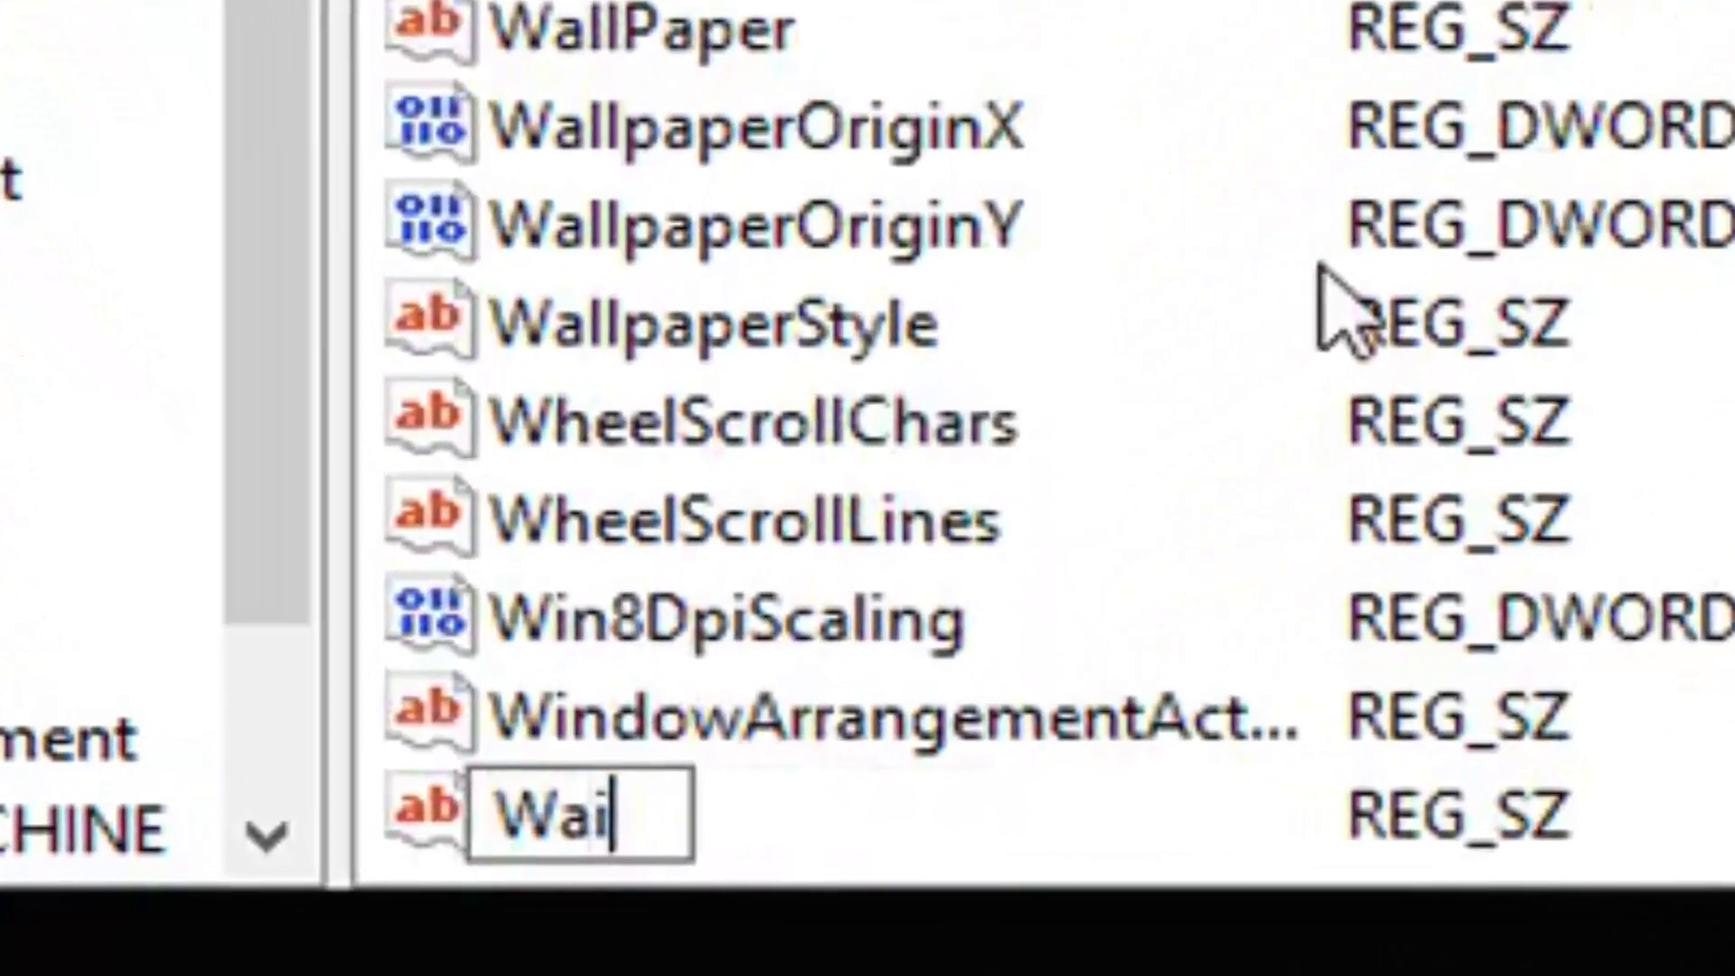
{"action": "type", "text": "To"}
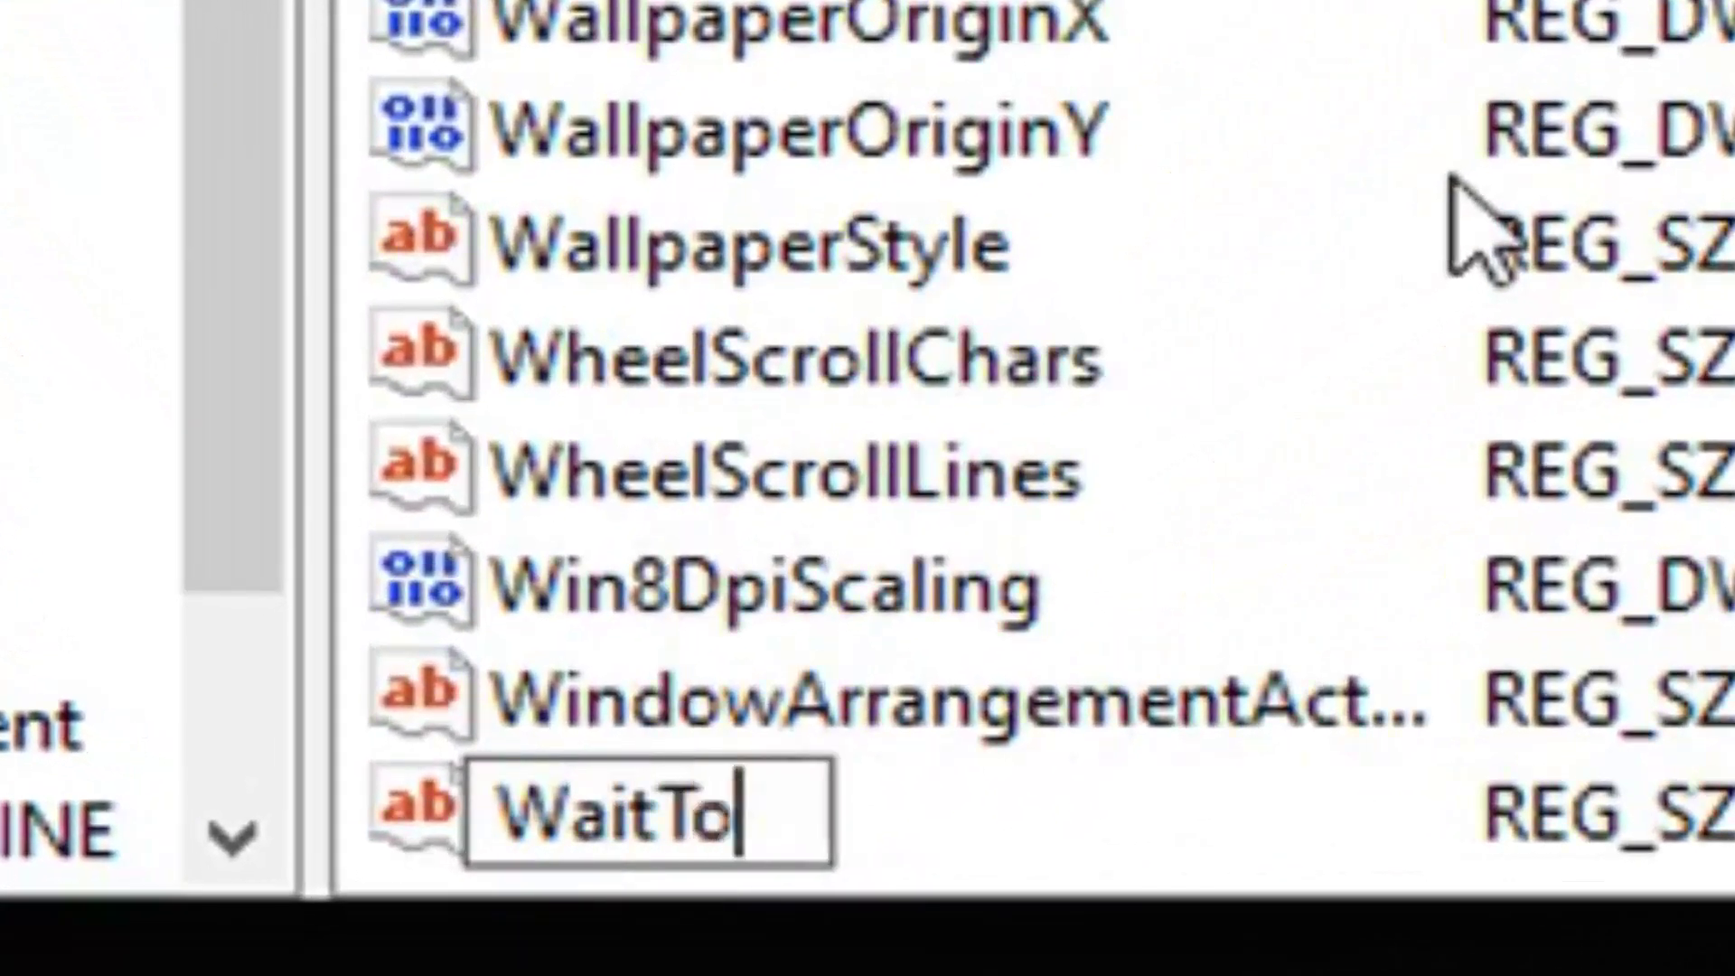
{"action": "type", "text": "Ki"}
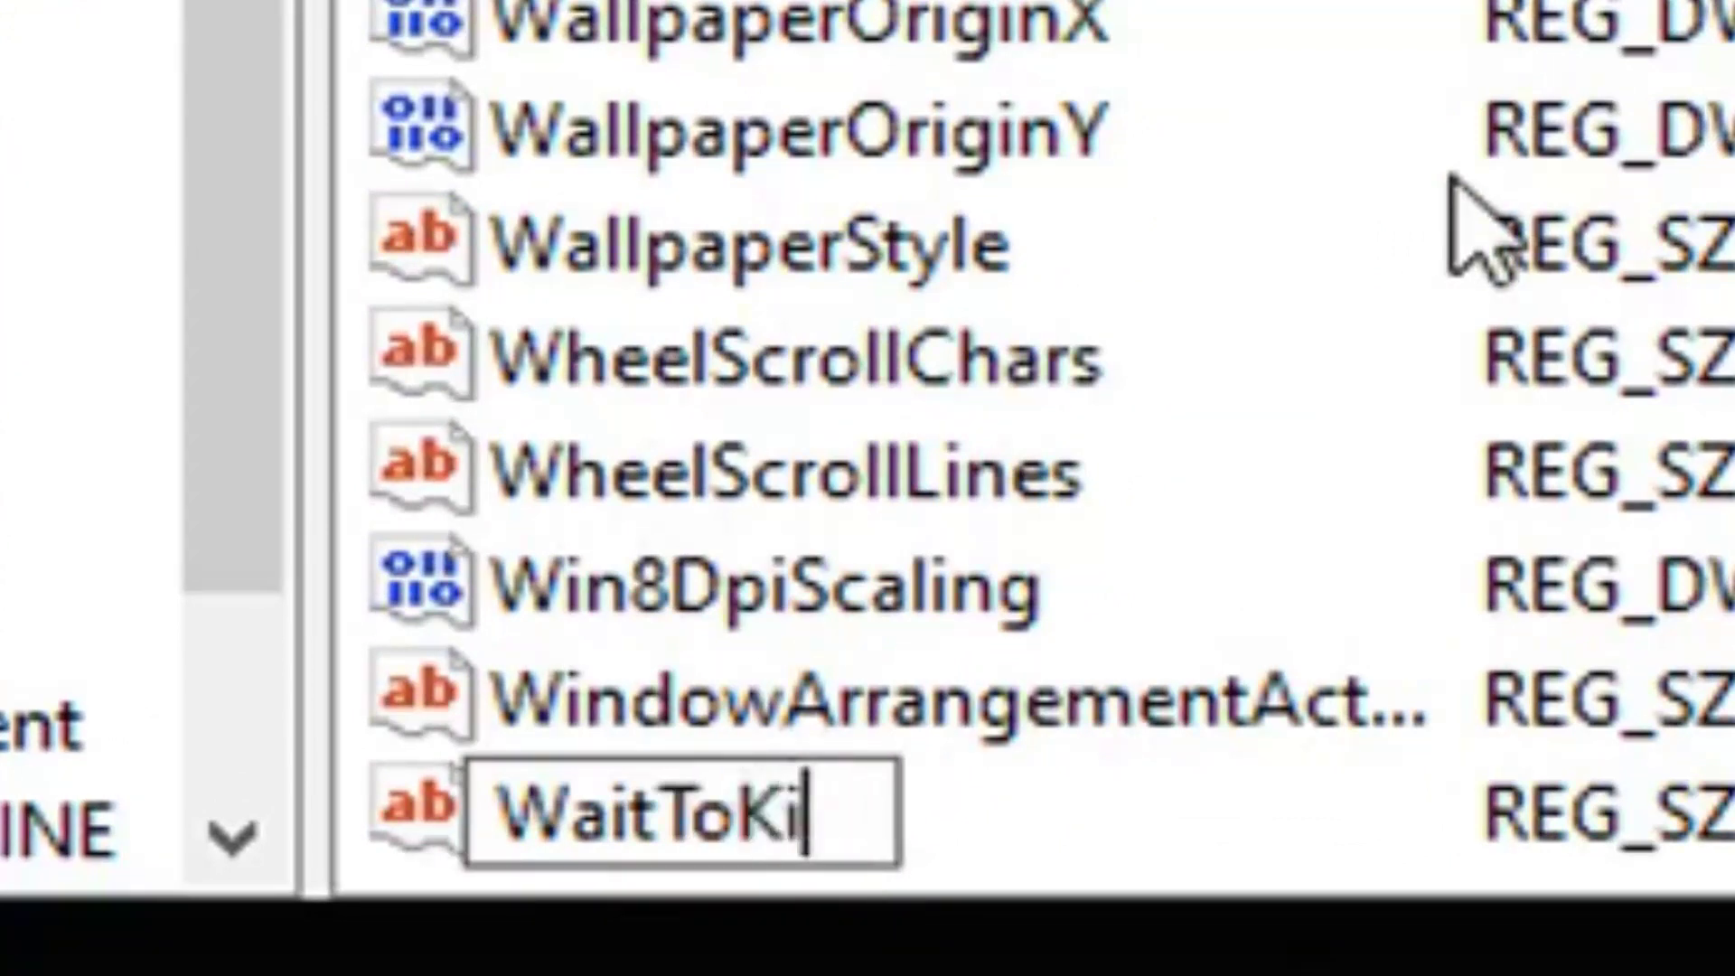
{"action": "type", "text": "llA"}
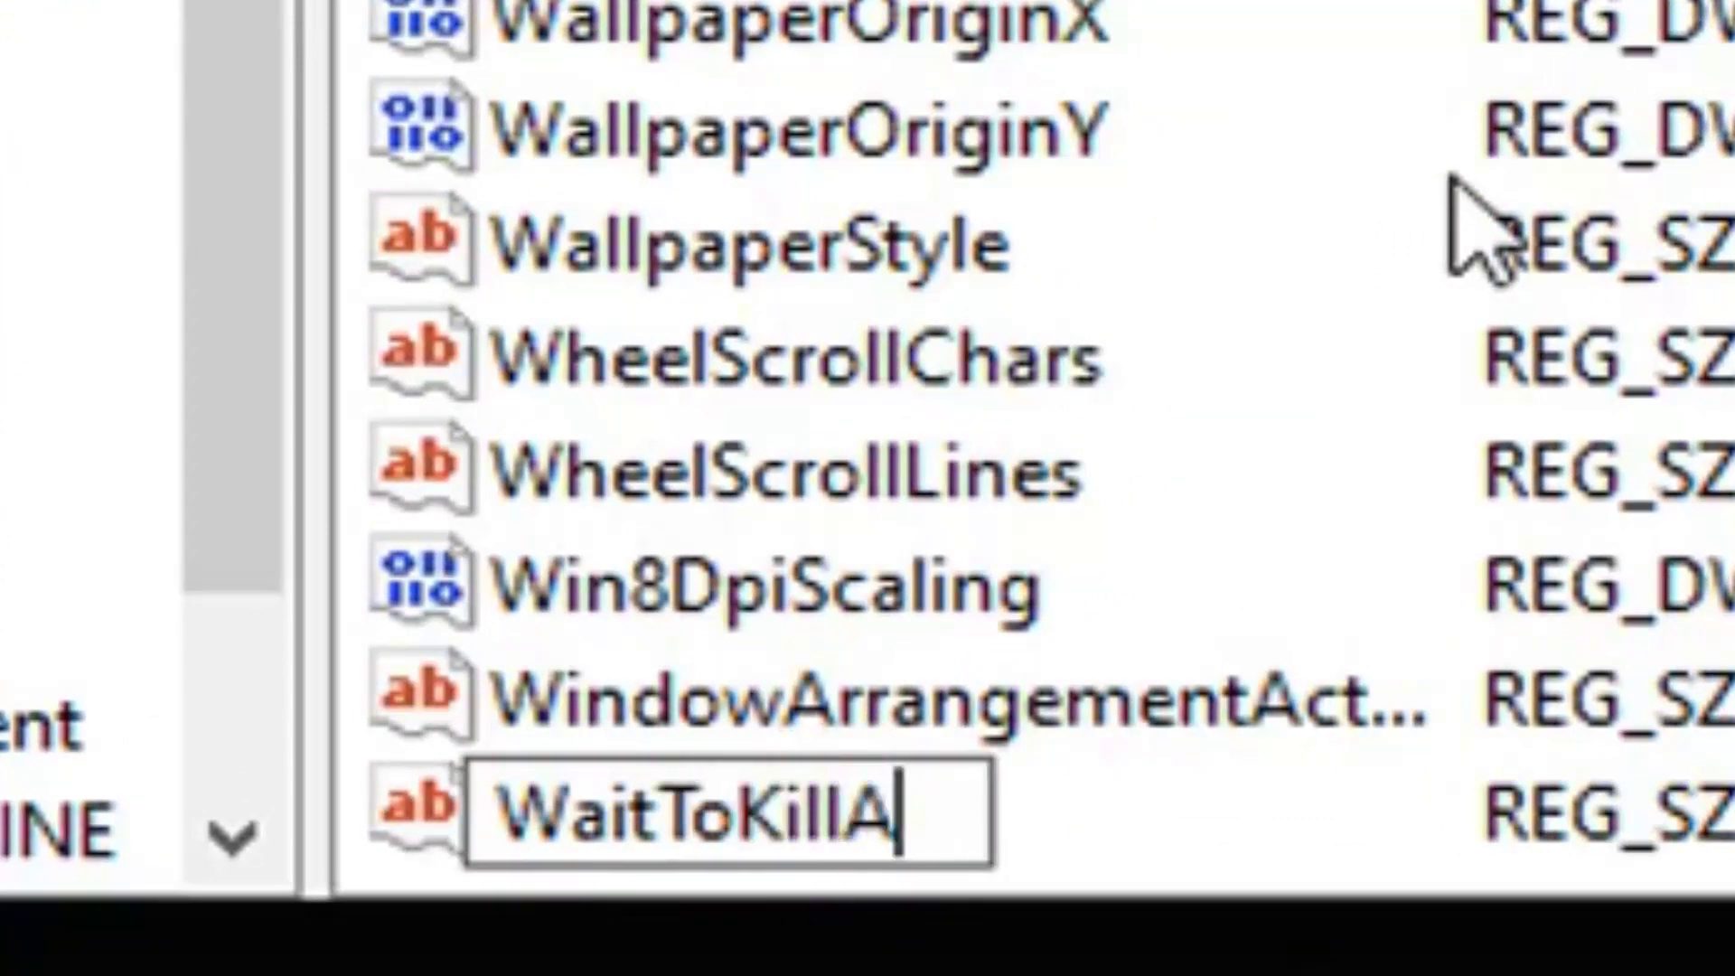
{"action": "type", "text": "ppTime"}
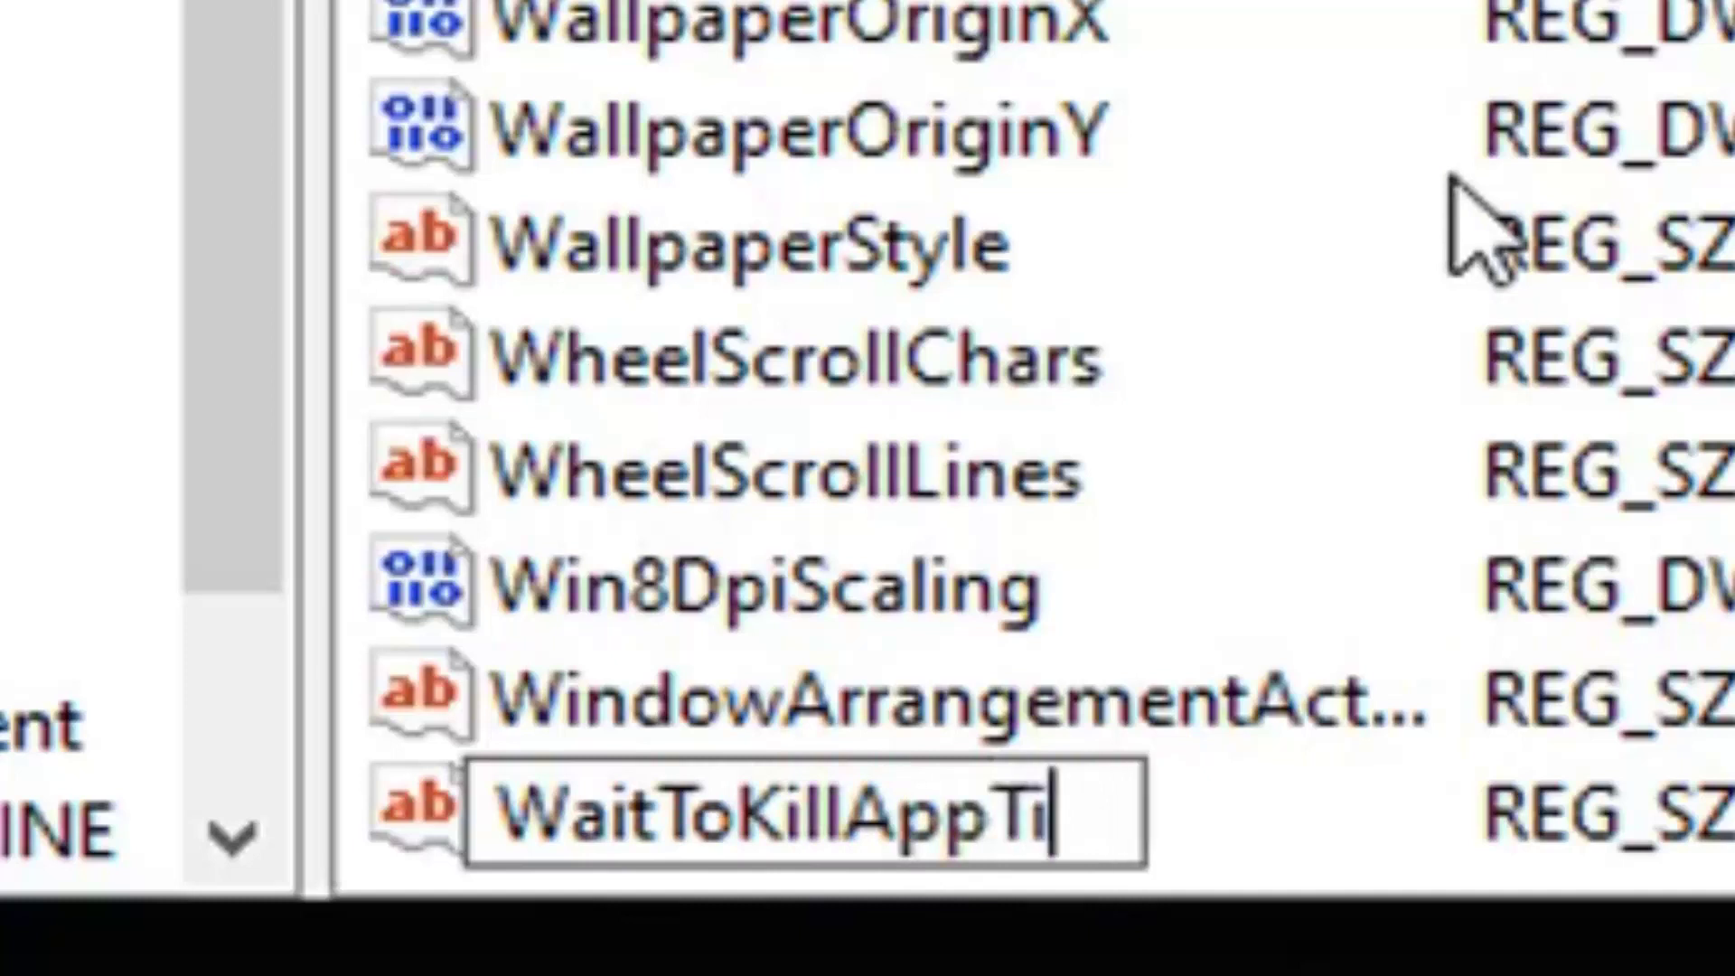
{"action": "type", "text": "s"}
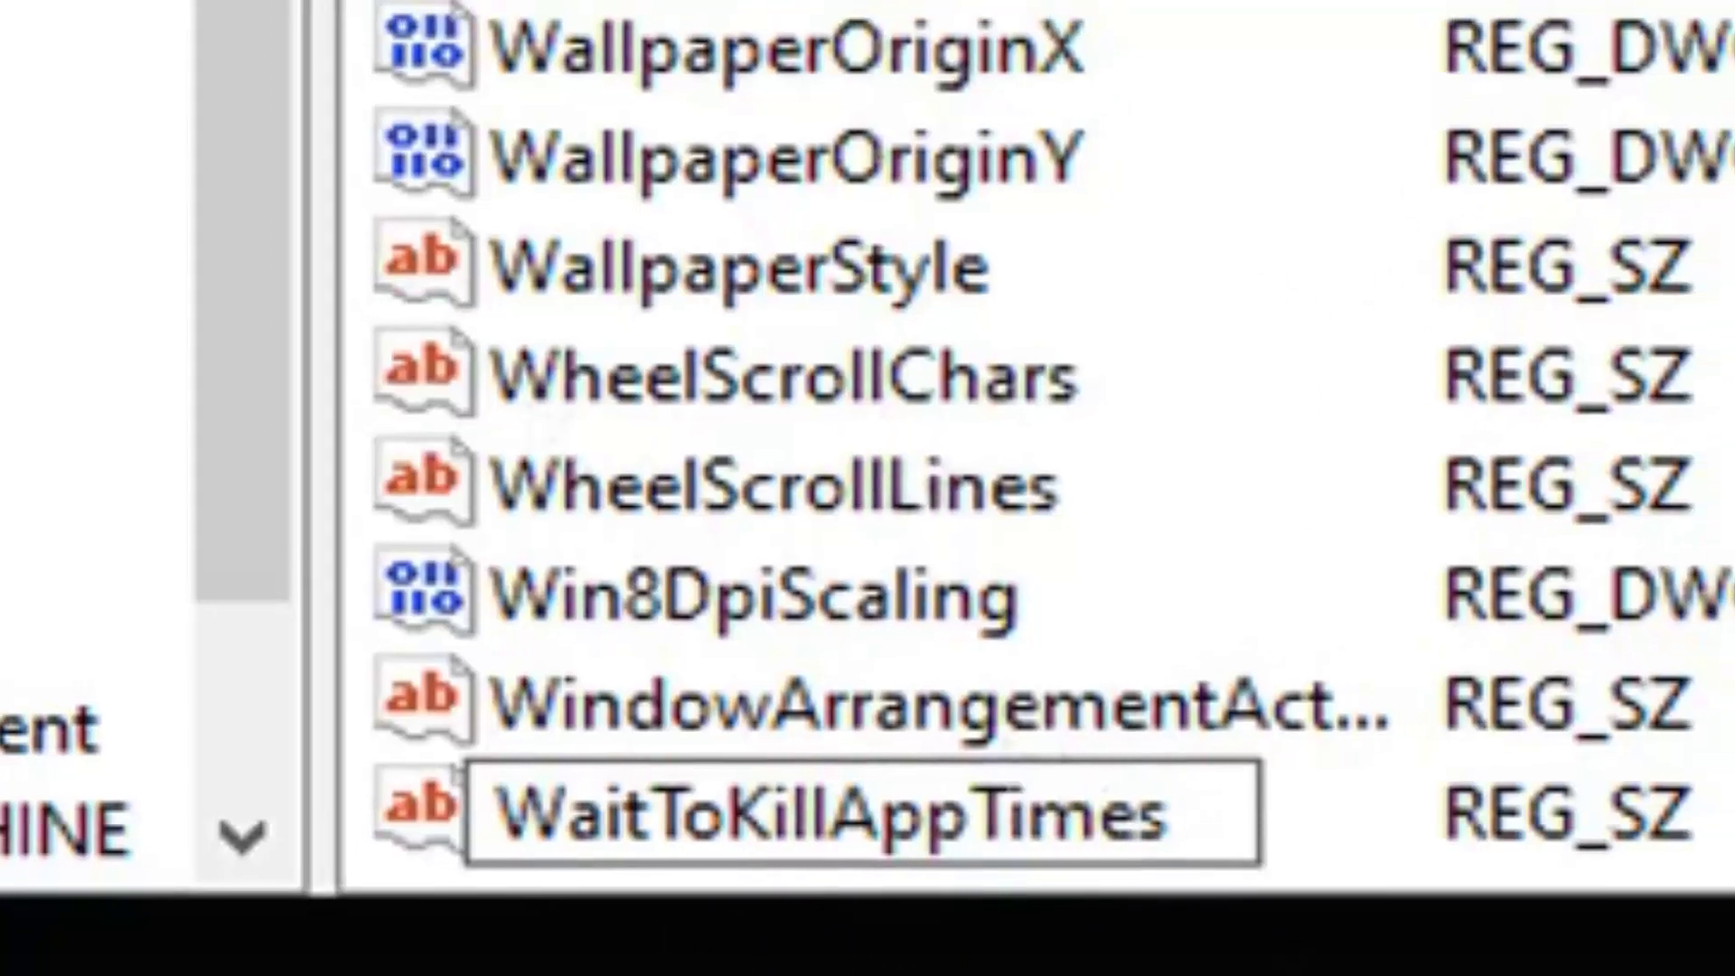
{"action": "key", "text": "Return"}
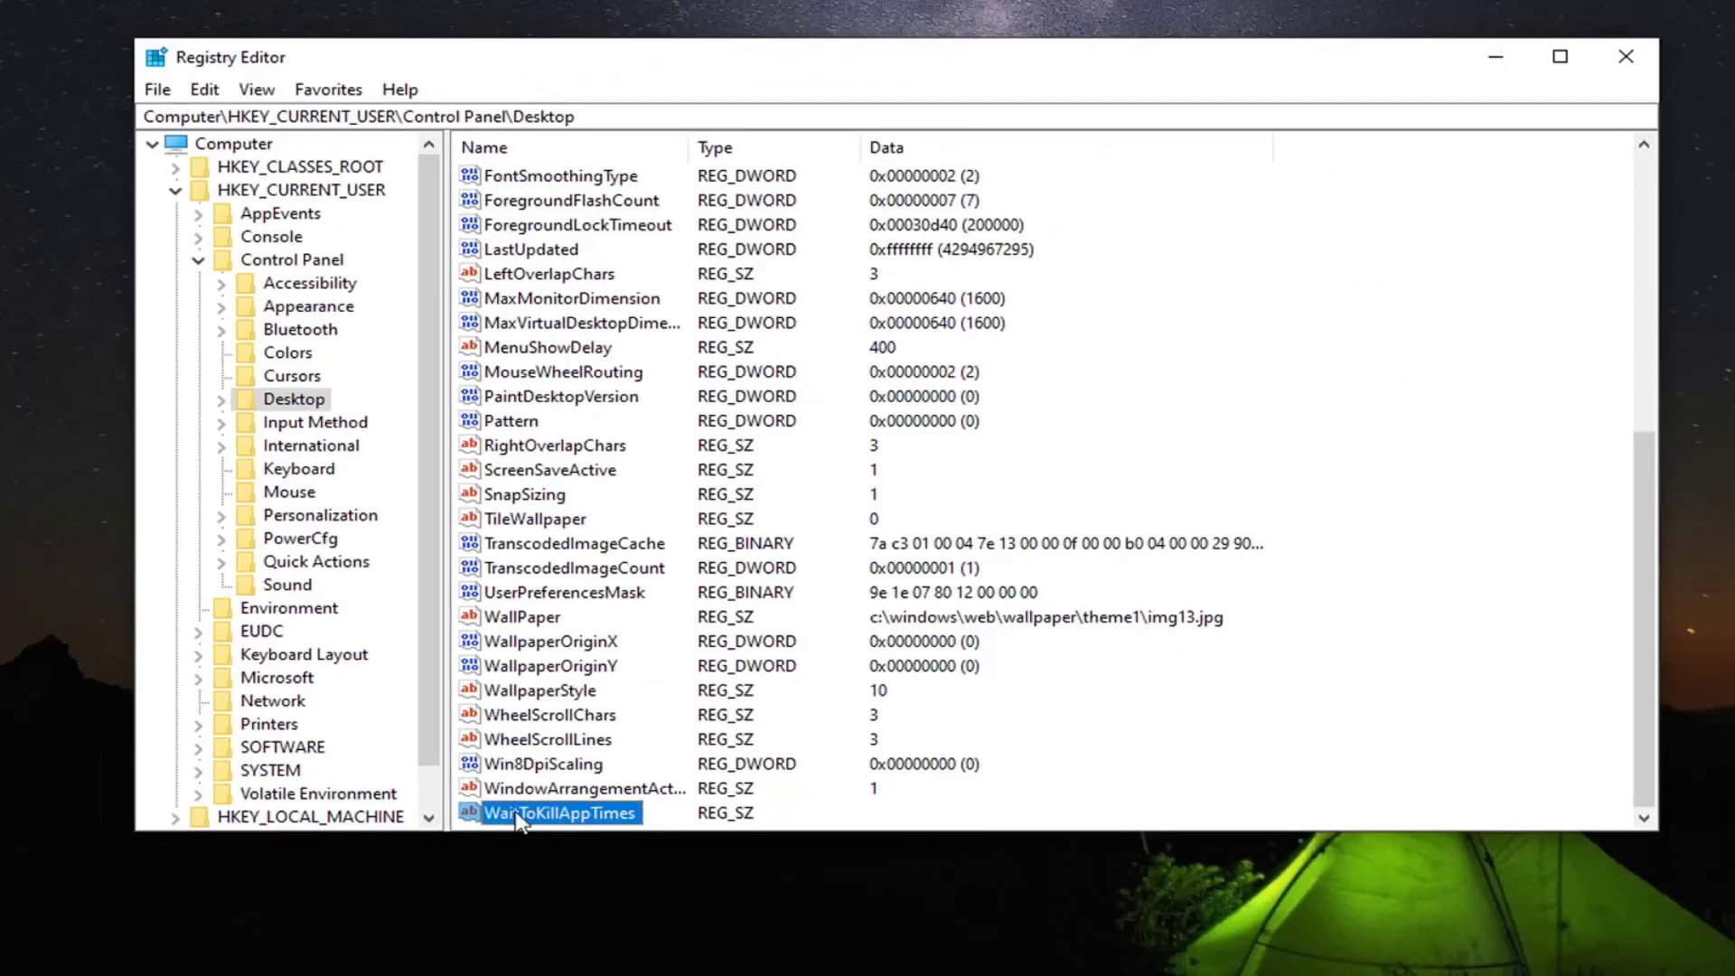
Step: Set the value data of WaitToKillAppTimes to 2000
{"action": "double_click", "coordinate": [520, 813]}
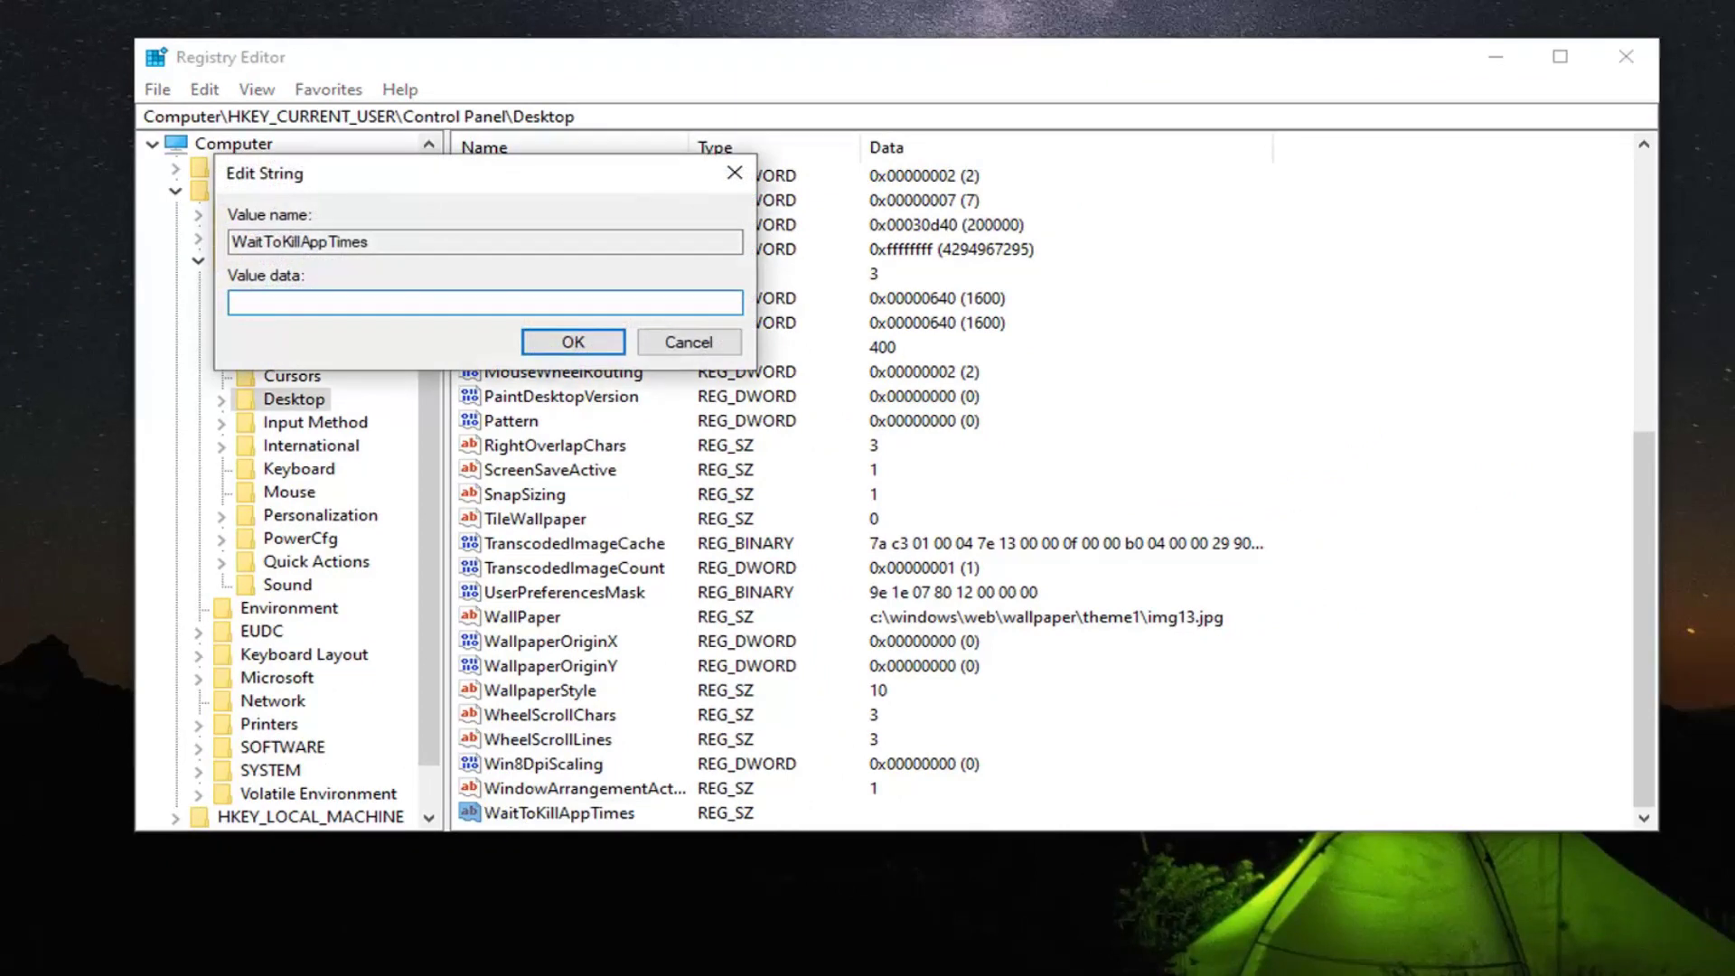
{"action": "type", "text": "2000"}
{"action": "left_click", "coordinate": [577, 344]}
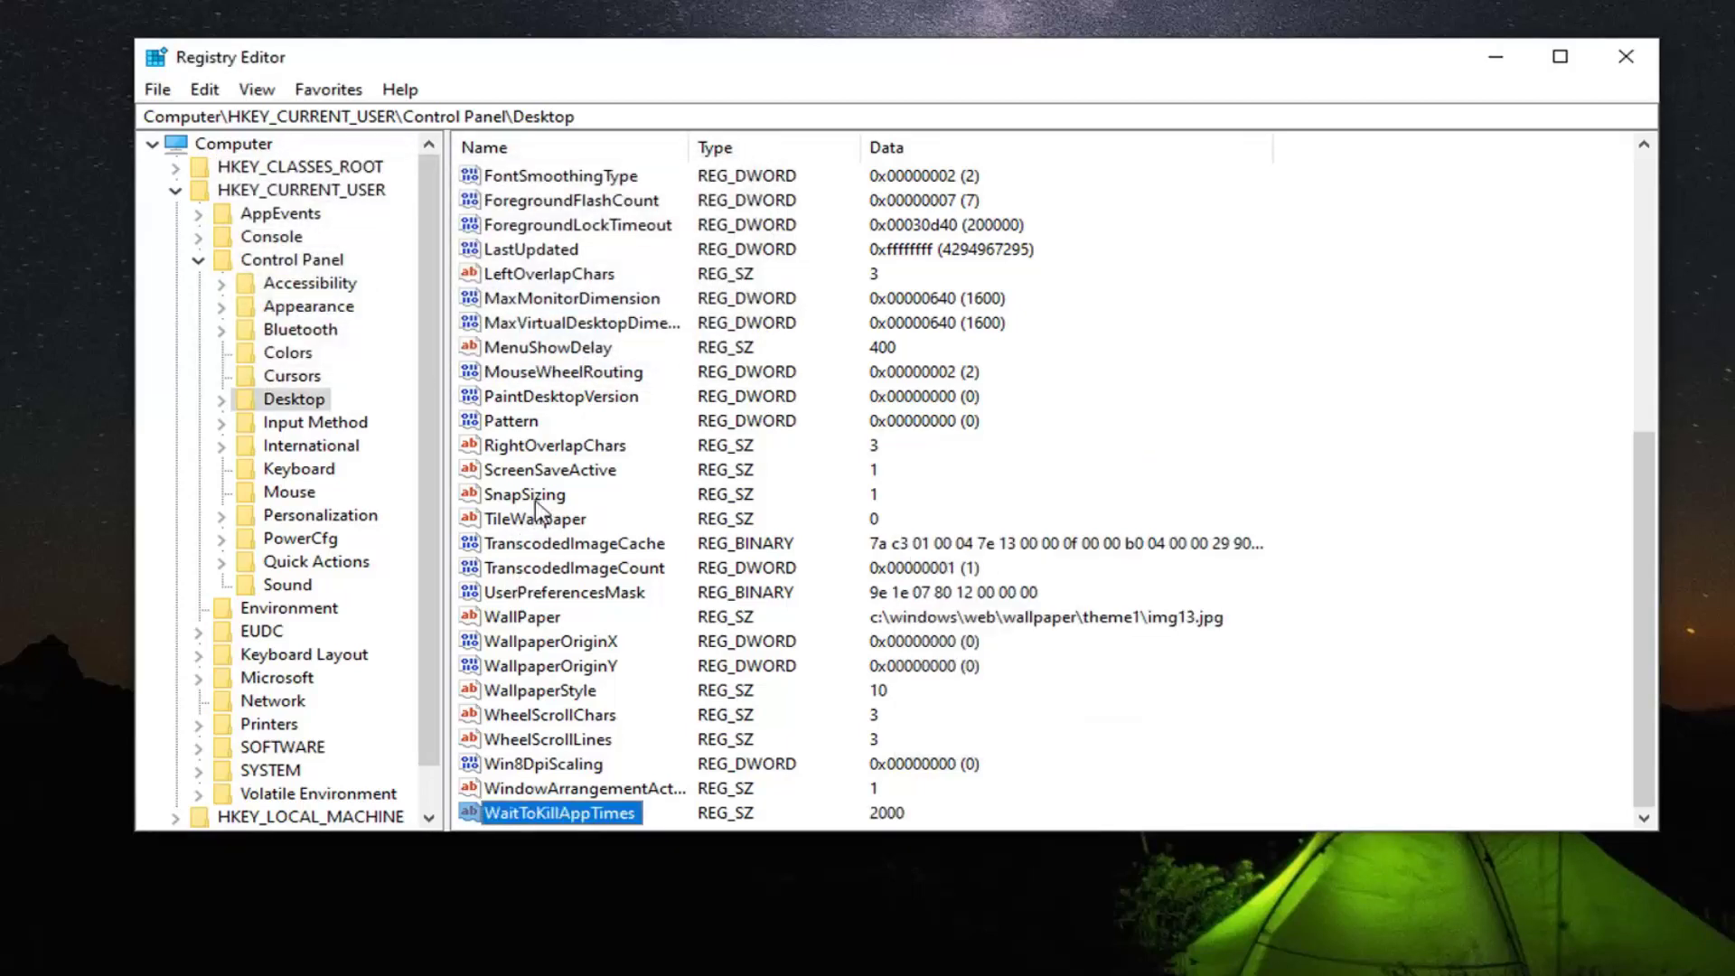
Step: Collapse the Control Panel and HKEY_CURRENT_USER branches and close Registry Editor
{"action": "scroll", "coordinate": [542, 524], "scroll_direction": "up", "scroll_amount": 7}
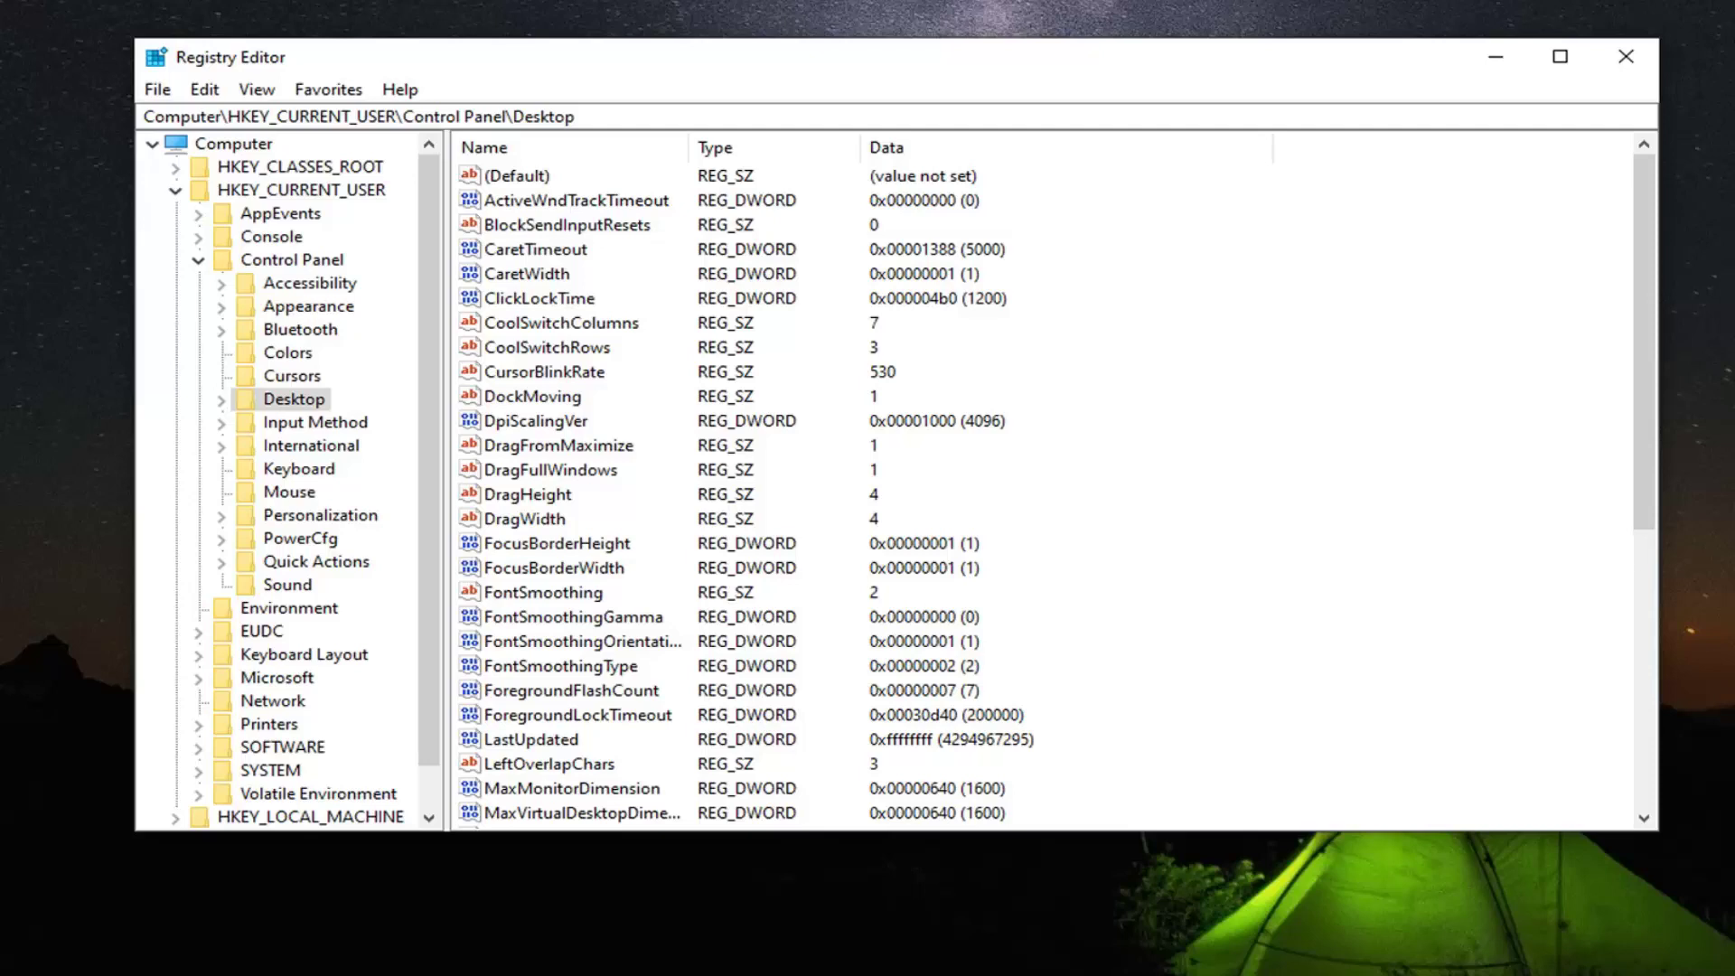
{"action": "left_click", "coordinate": [198, 260]}
{"action": "left_click", "coordinate": [175, 191]}
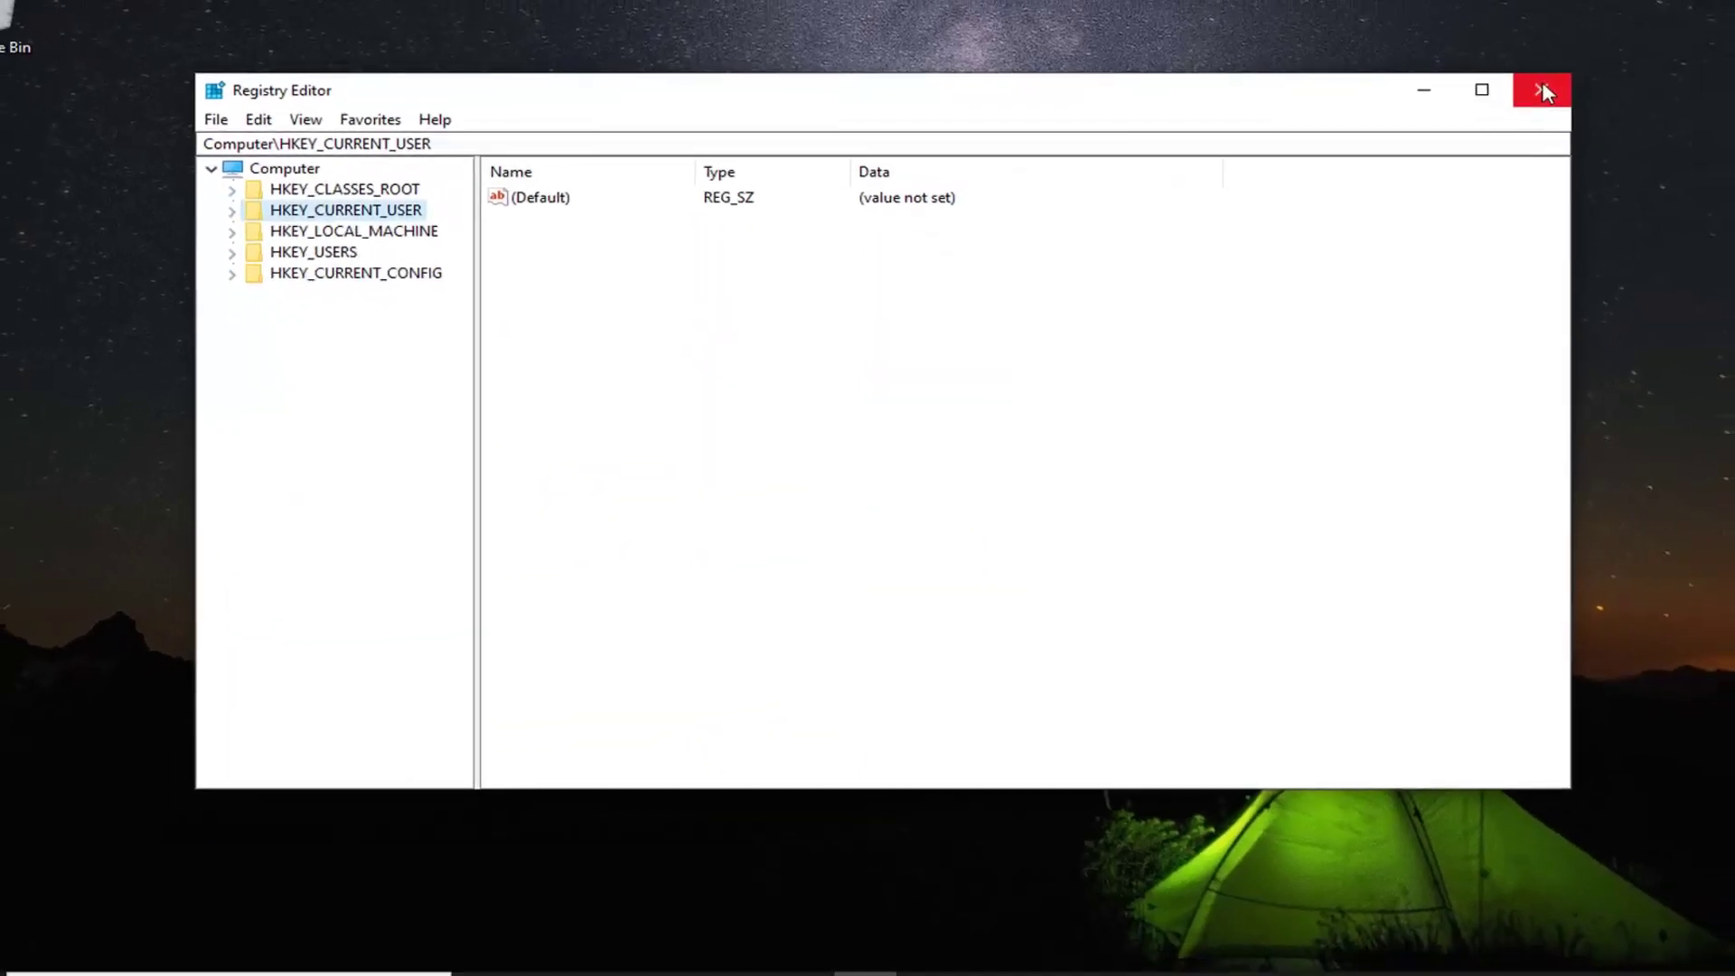
{"action": "left_click", "coordinate": [1625, 56]}
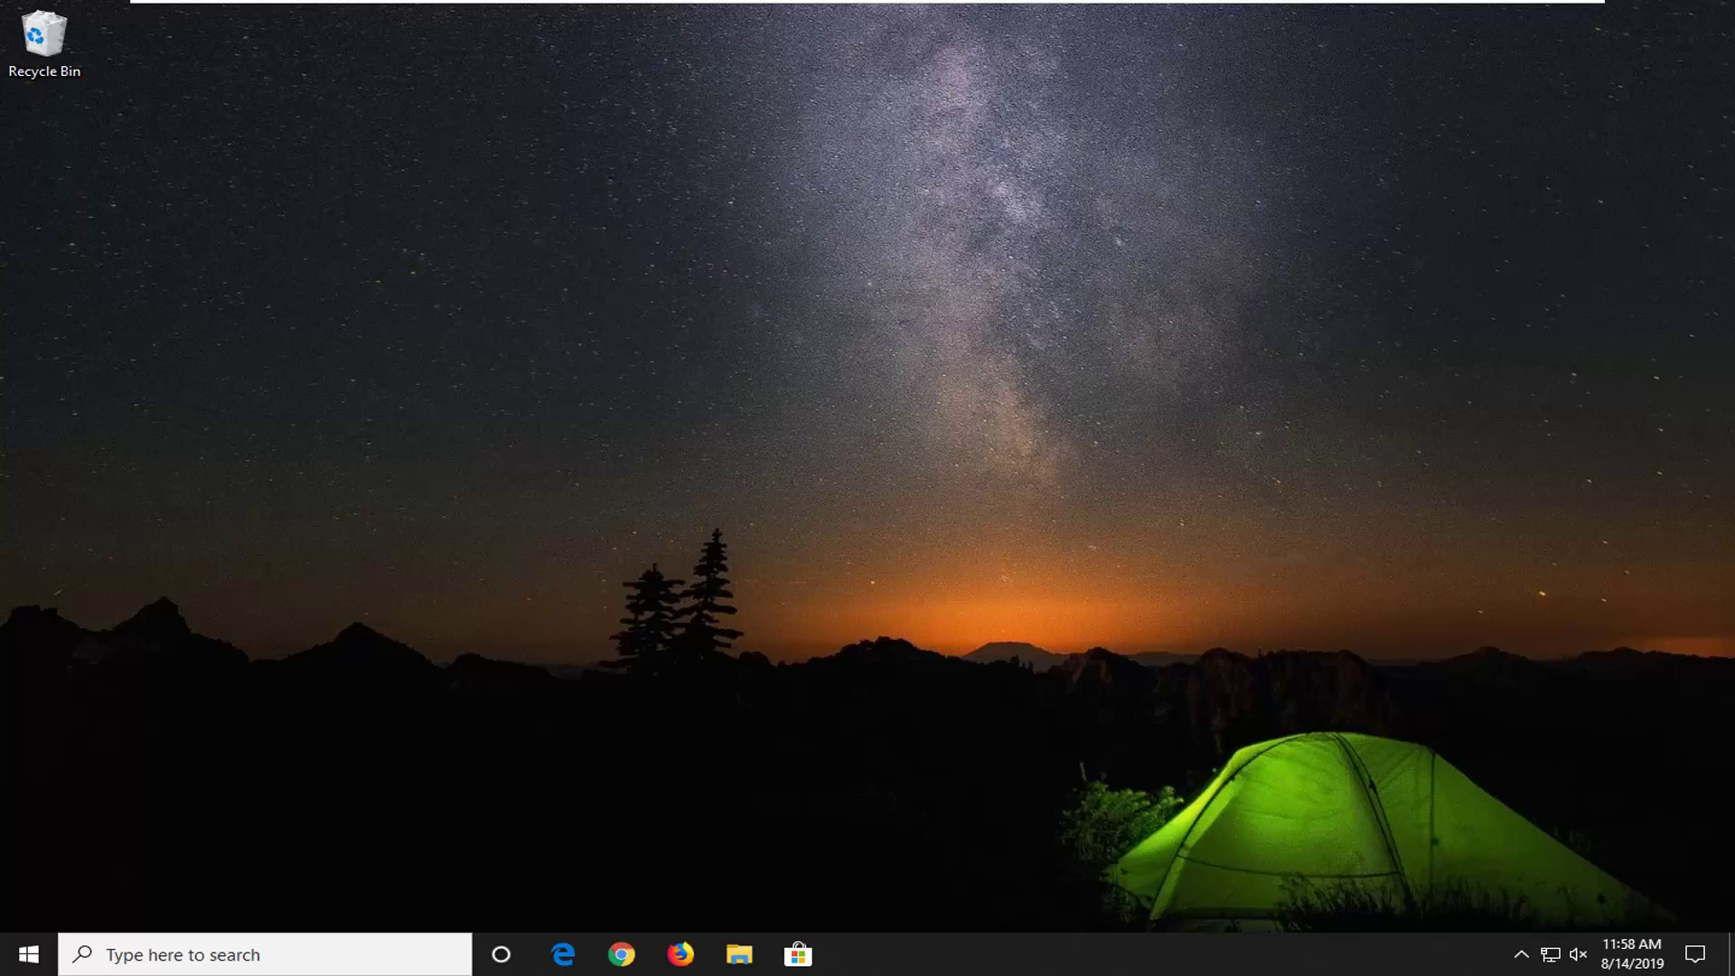
Step: Find Command Prompt with the search term cmd and open it as administrator, allowing the User Account Control request
{"action": "left_click", "coordinate": [9, 965]}
{"action": "type", "text": "cmd"}
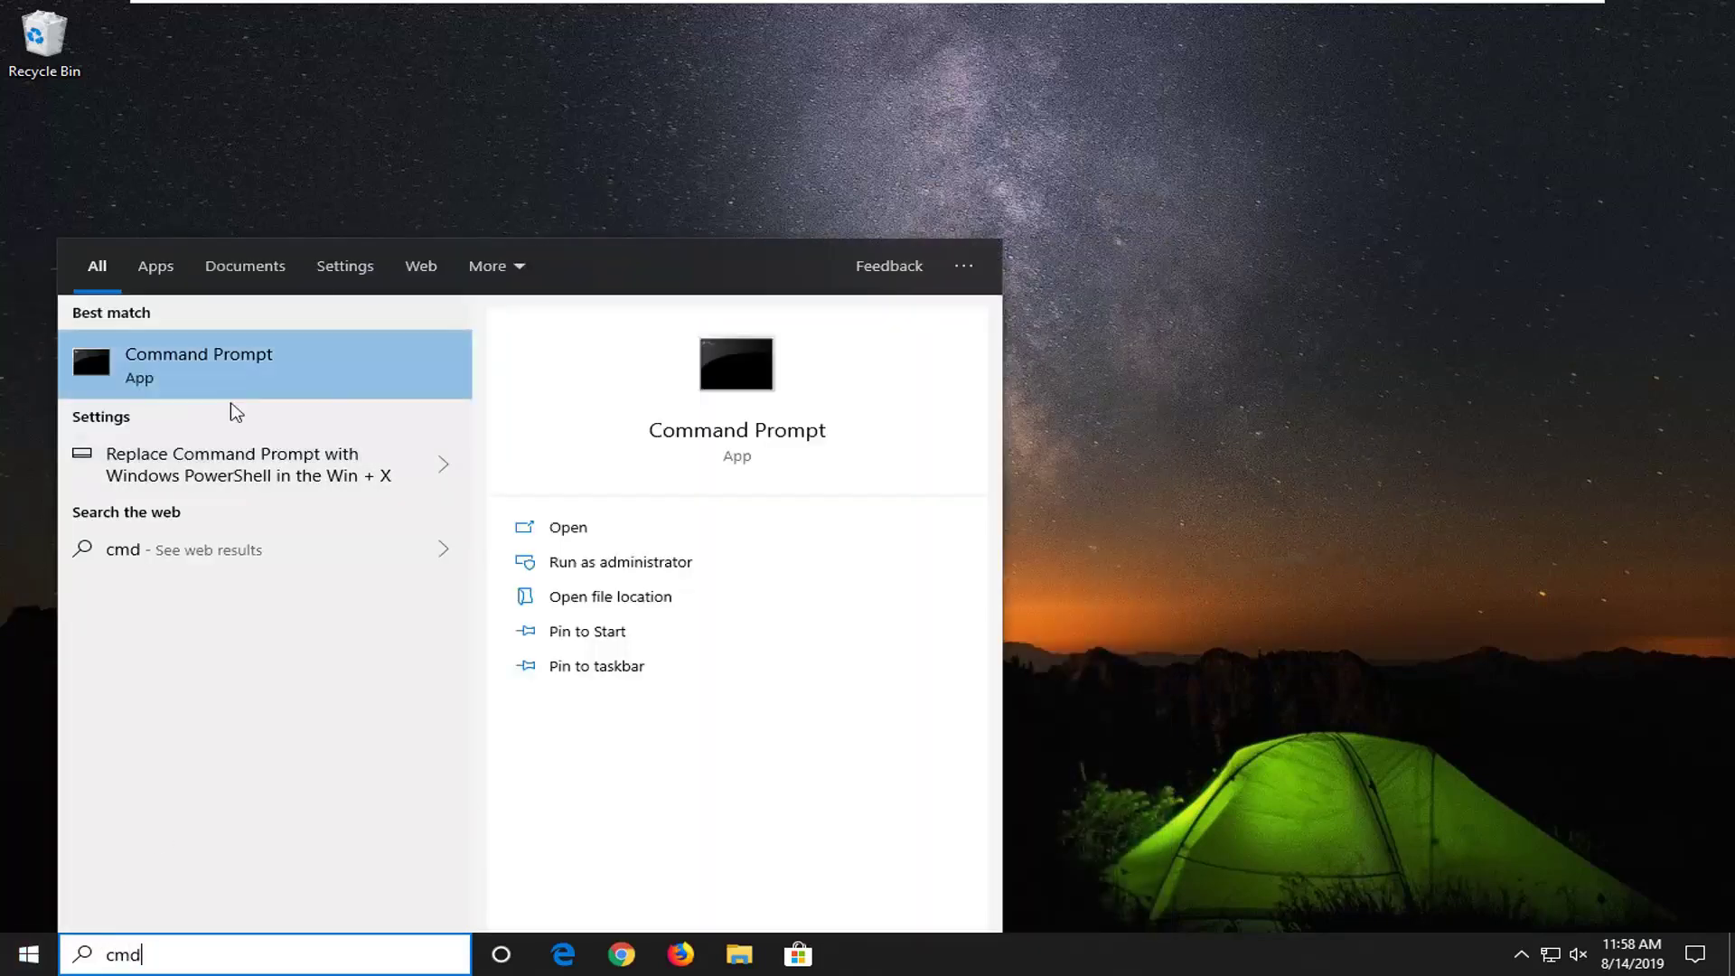
{"action": "right_click", "coordinate": [241, 361]}
{"action": "left_click", "coordinate": [287, 383]}
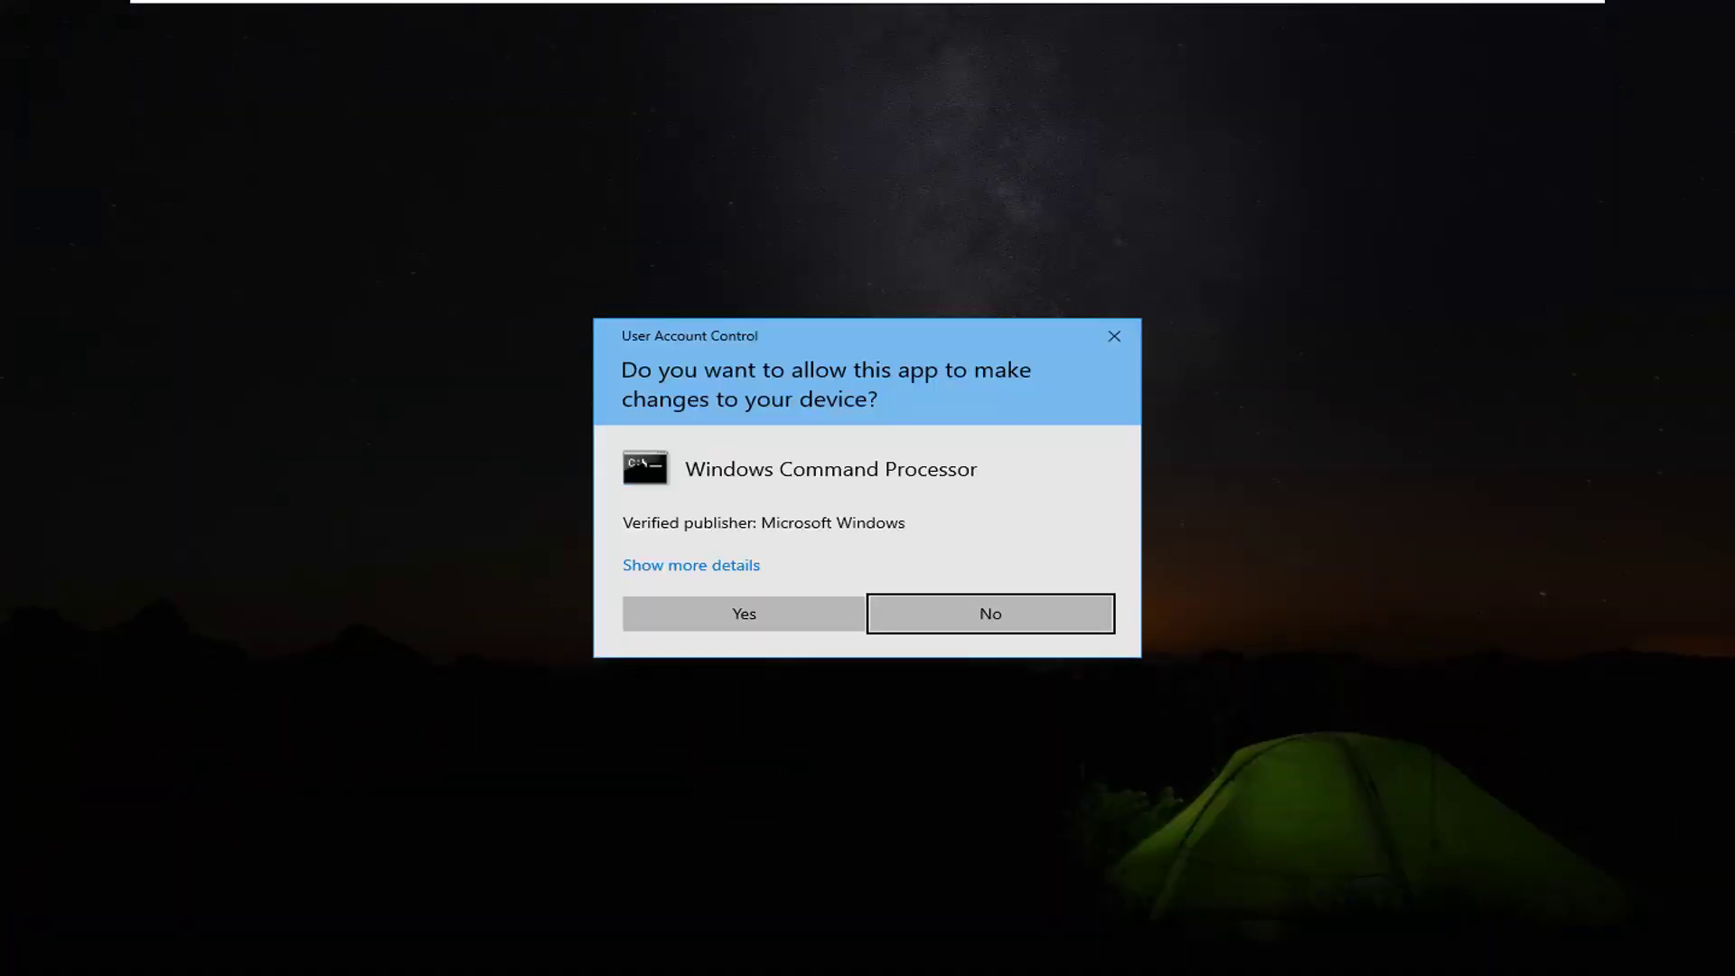
{"action": "left_click", "coordinate": [770, 612]}
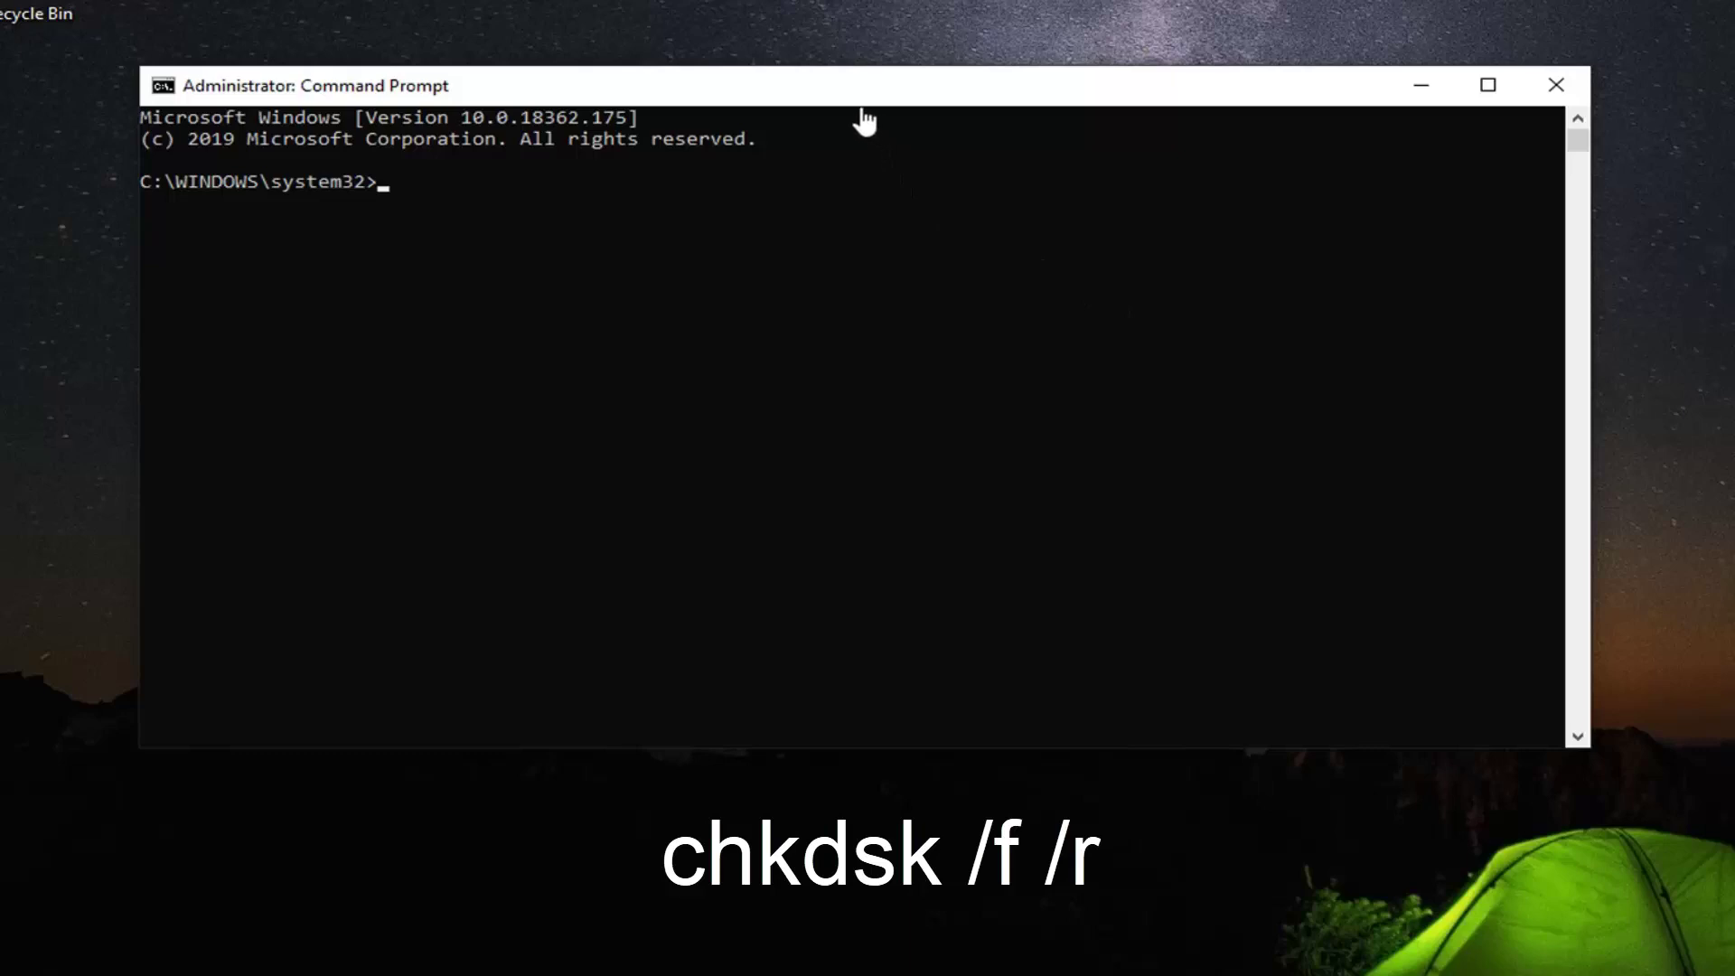
Step: Run chkdsk /f /r and answer y to schedule the volume check for the next system restart
{"action": "left_click_drag", "start_coordinate": [852, 104], "coordinate": [935, 133]}
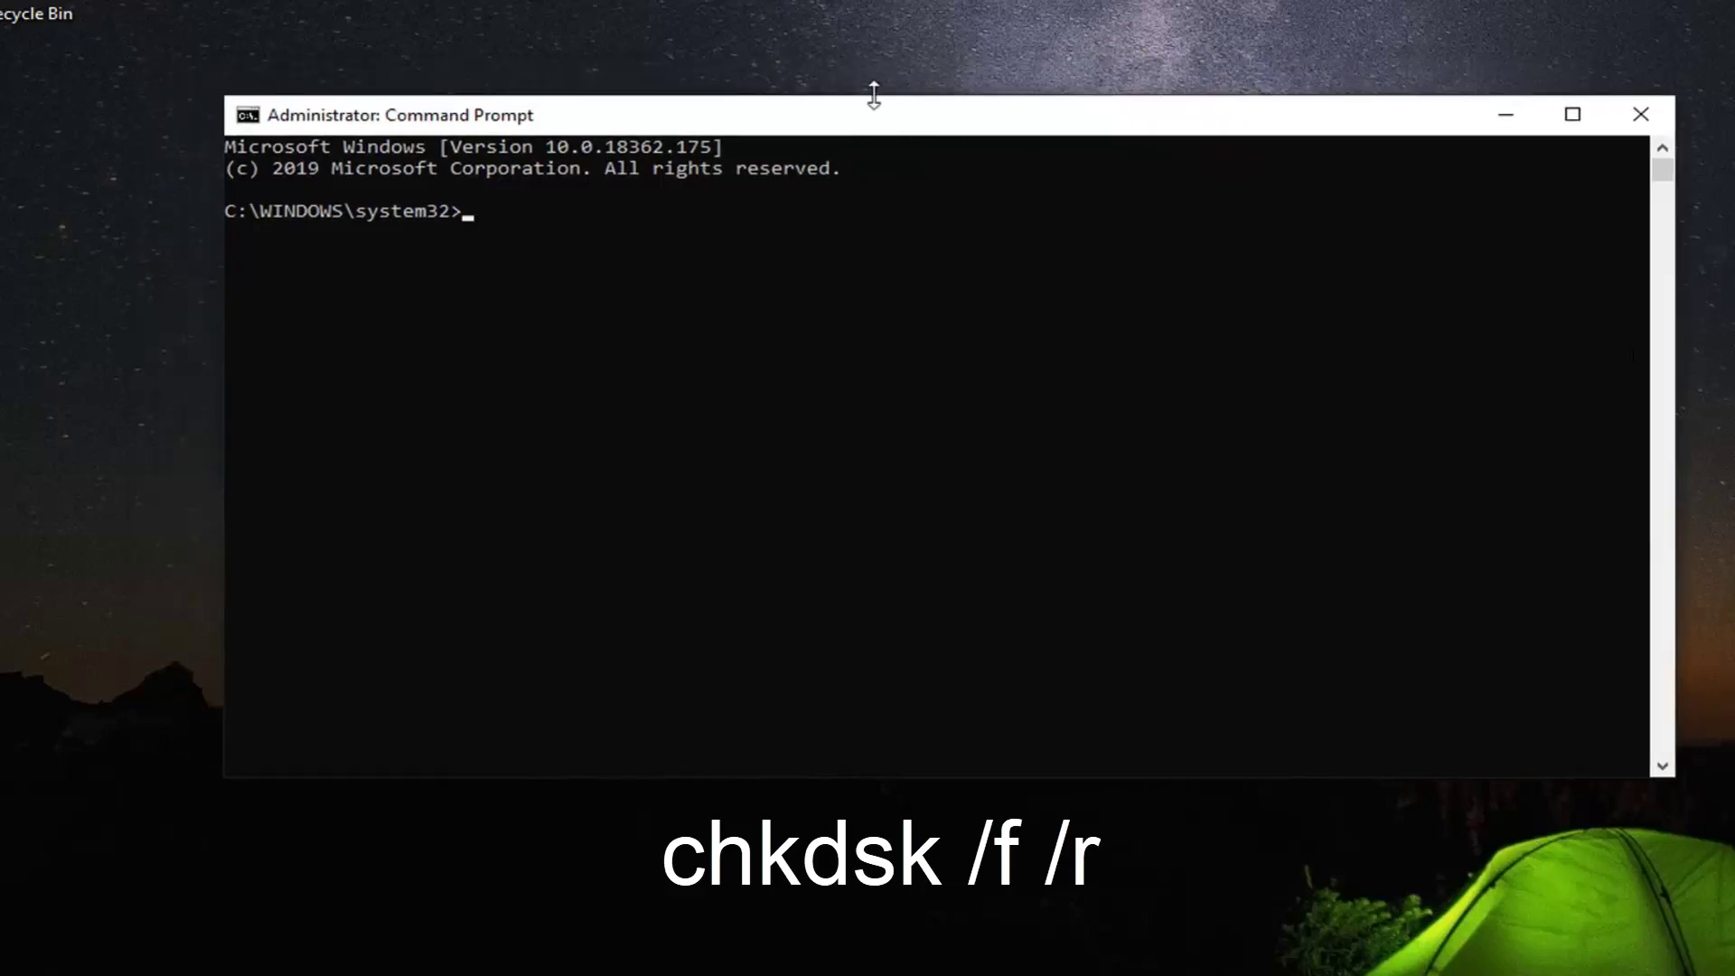
{"action": "right_click", "coordinate": [933, 122]}
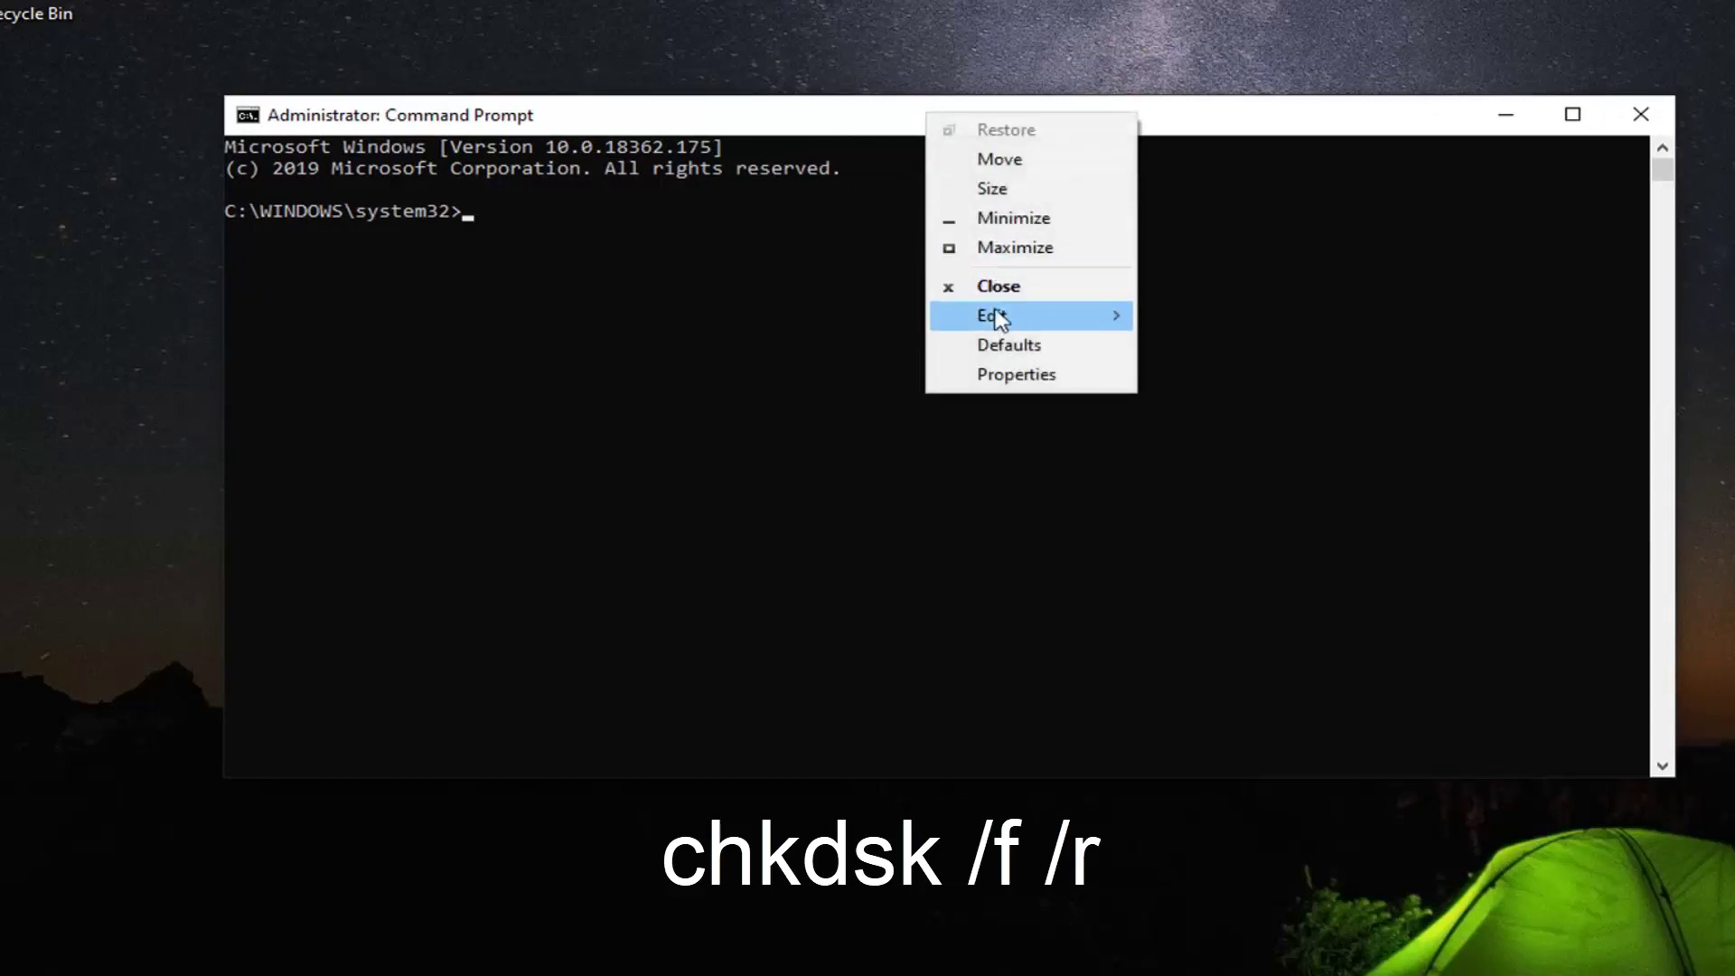
{"action": "mouse_move", "coordinate": [993, 316]}
{"action": "left_click", "coordinate": [1202, 374]}
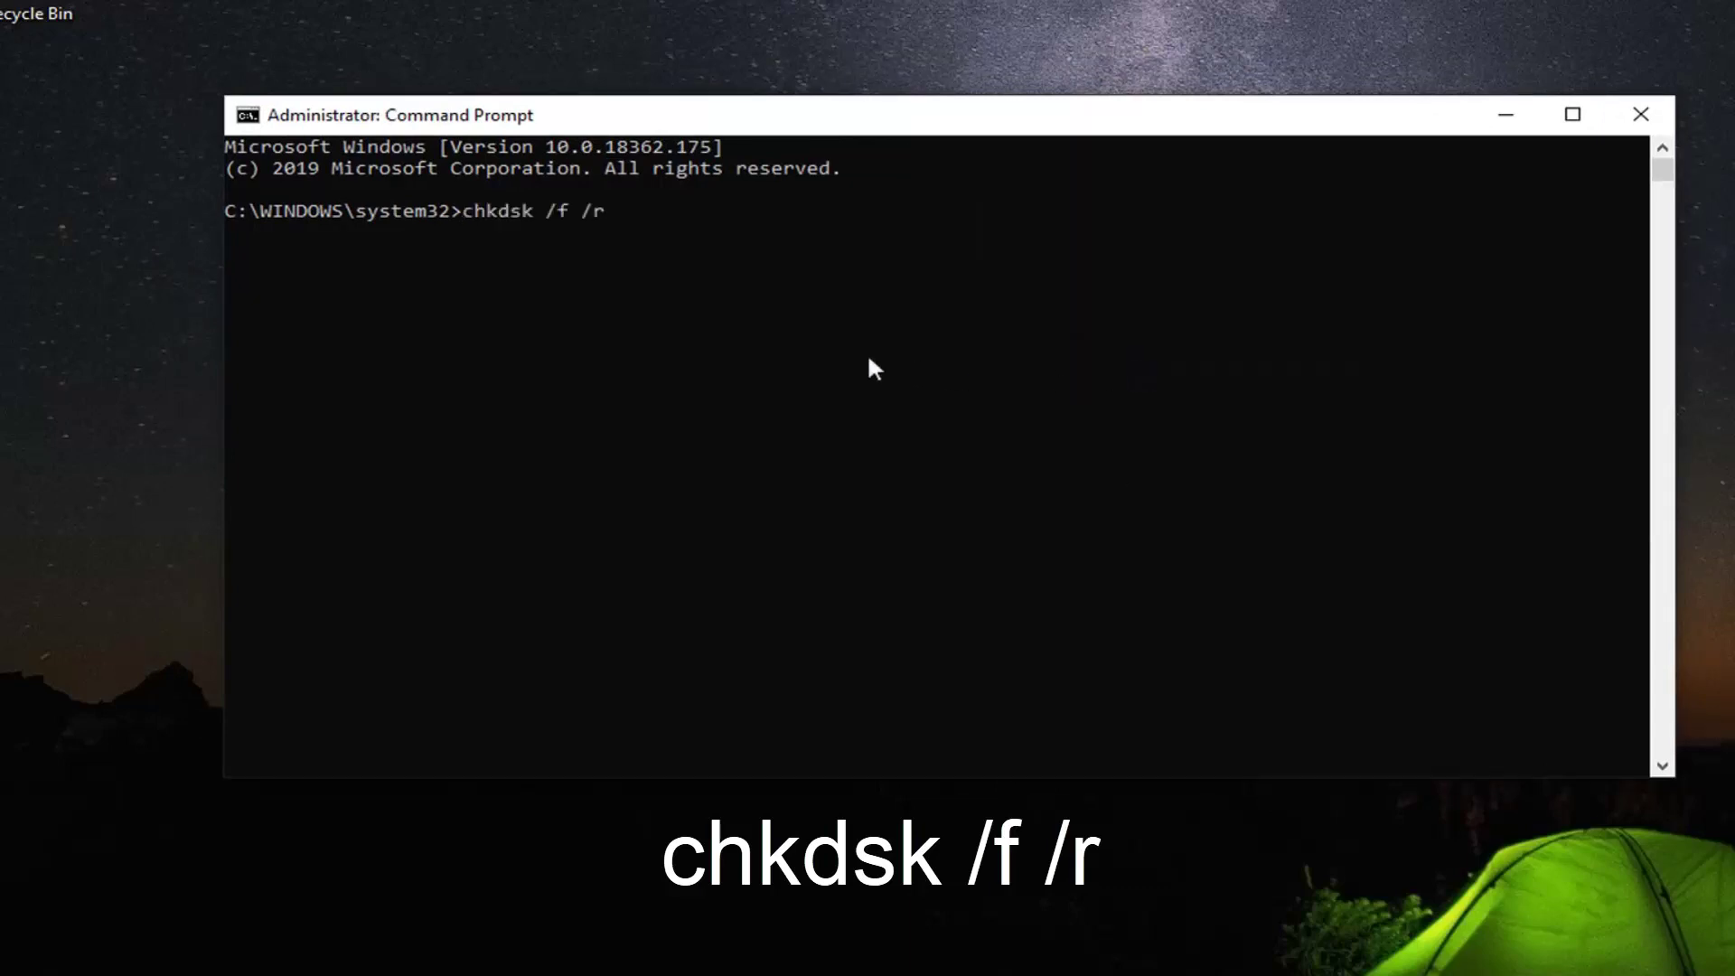
{"action": "key", "text": "Return"}
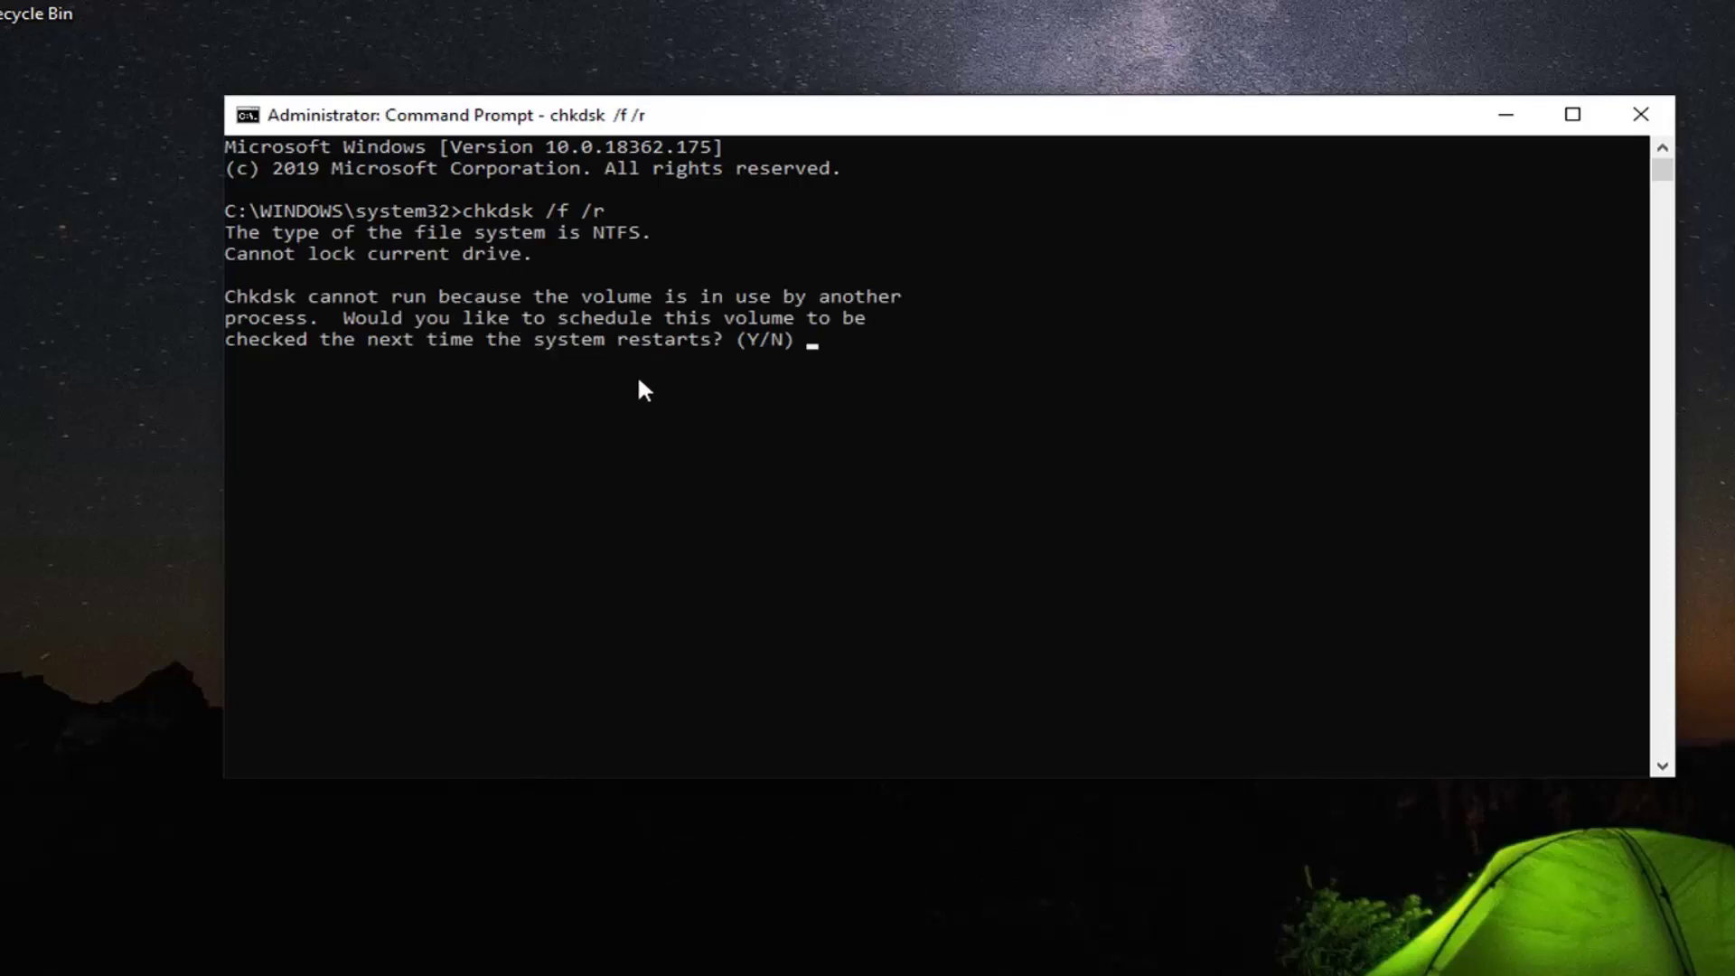
{"action": "type", "text": "y"}
{"action": "key", "text": "Return"}
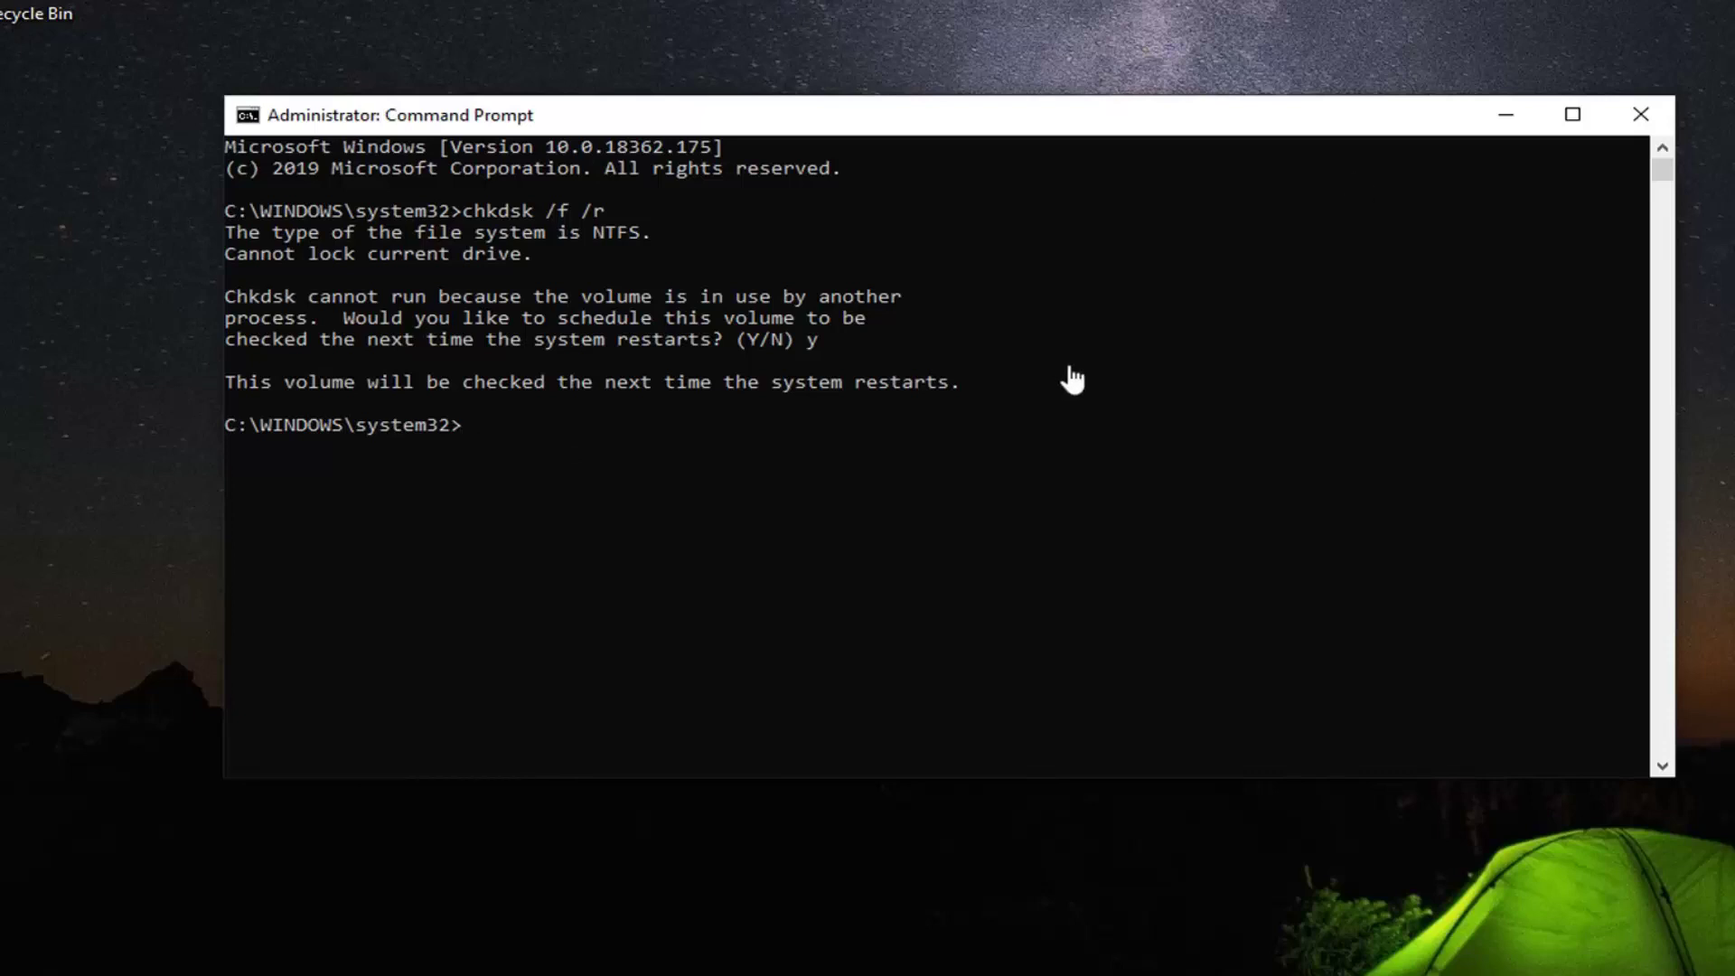
Step: Run sfc /scannow to check the system files, and close the Command Prompt once the scan is complete
{"action": "type", "text": "sfc "}
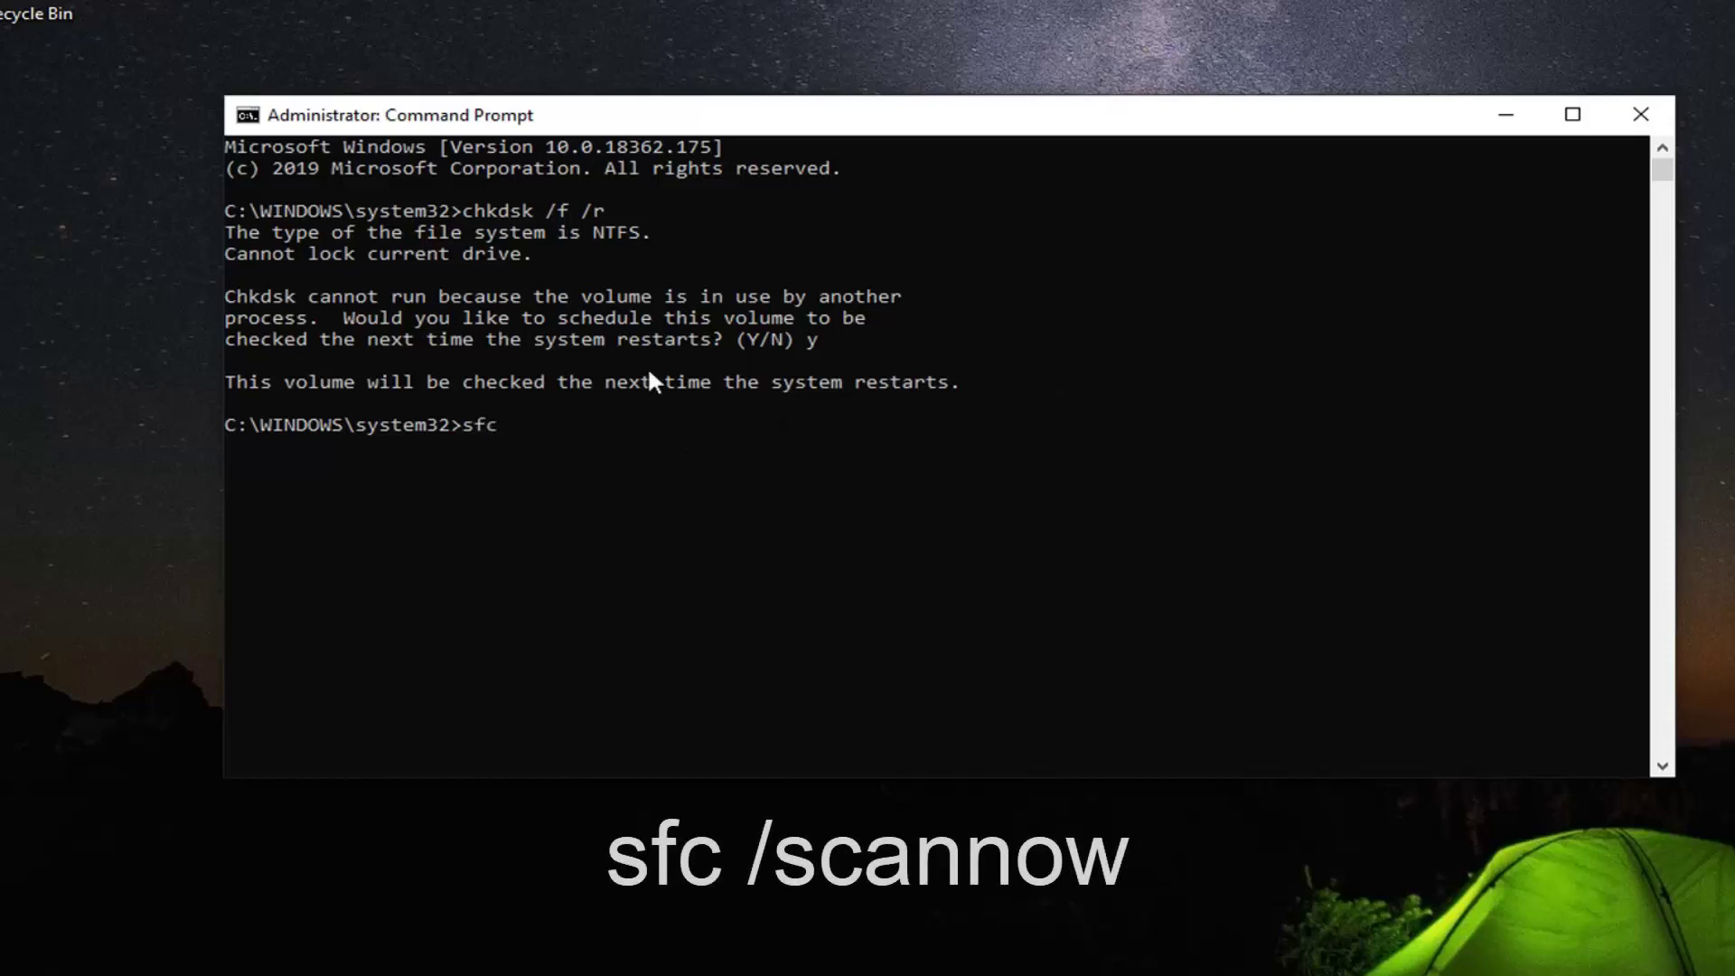
{"action": "type", "text": "/scannow"}
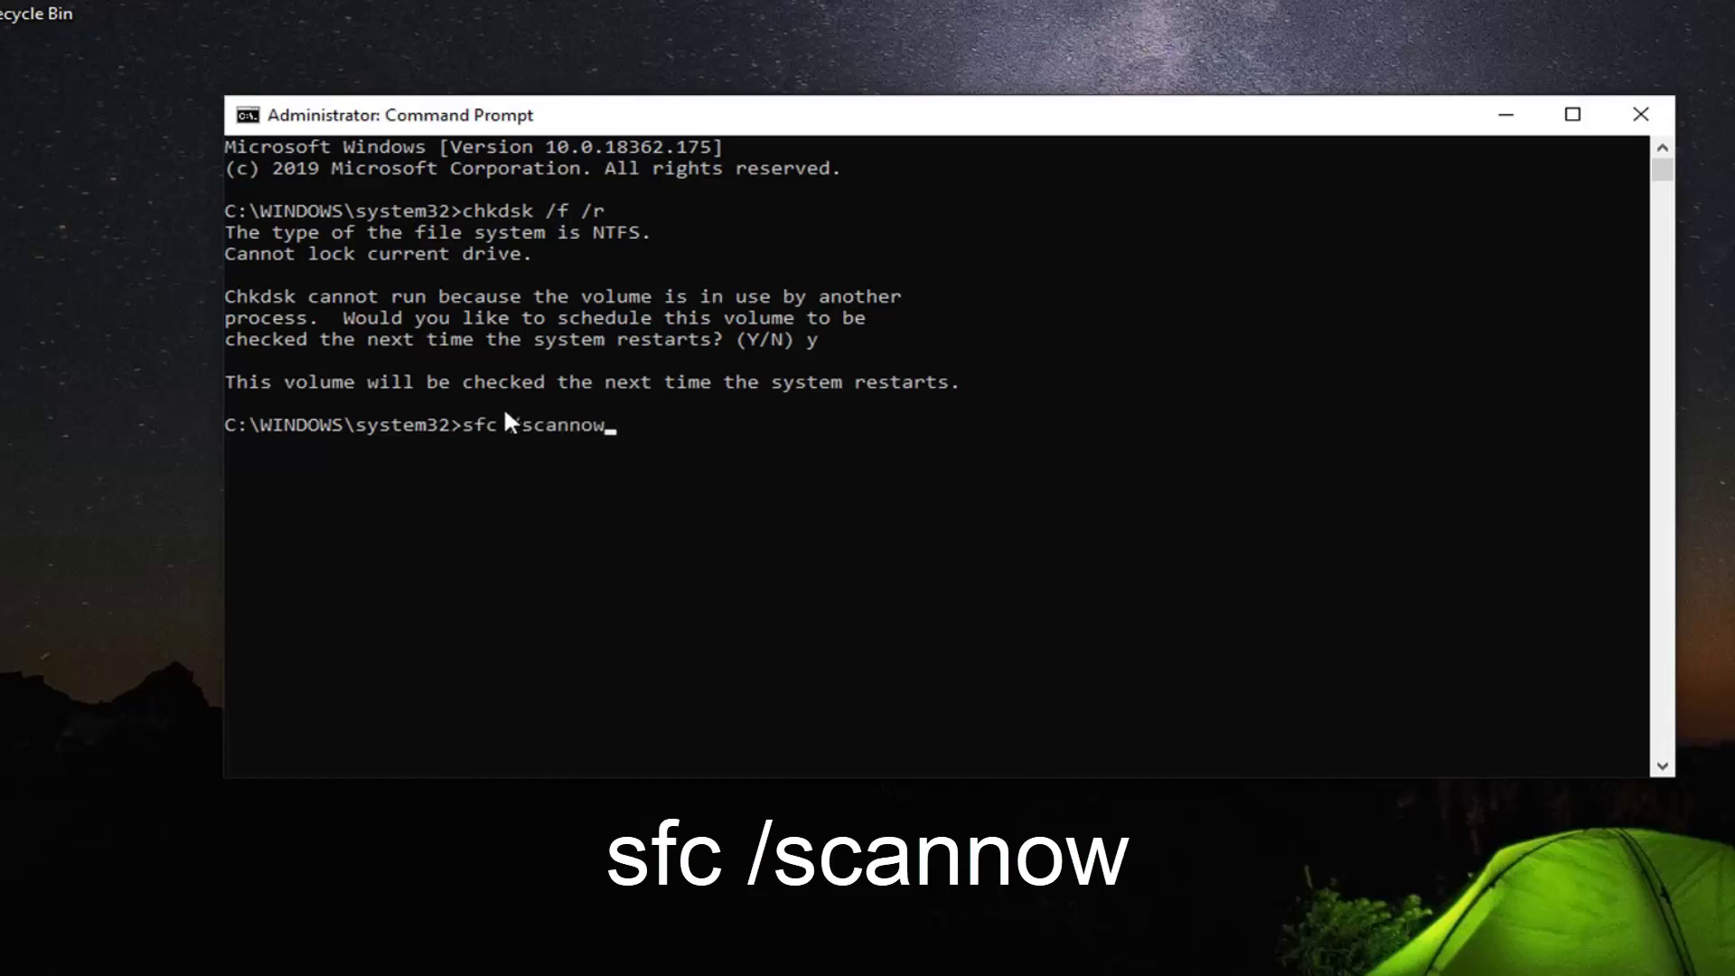
{"action": "key", "text": "Return"}
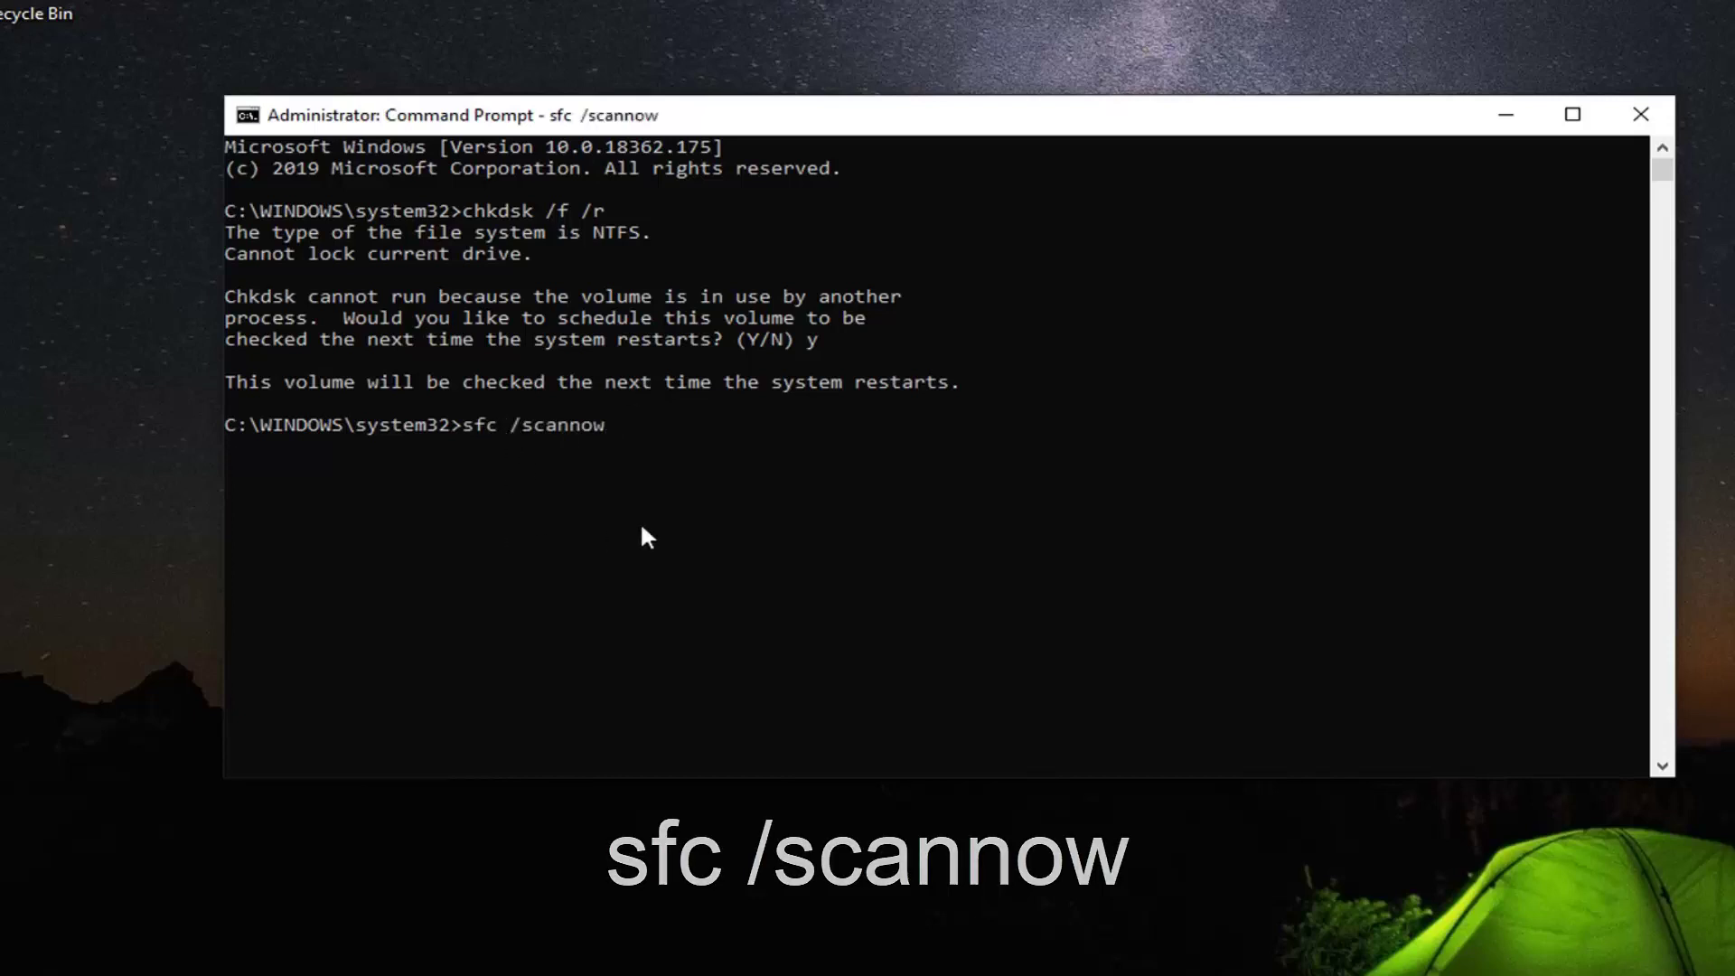
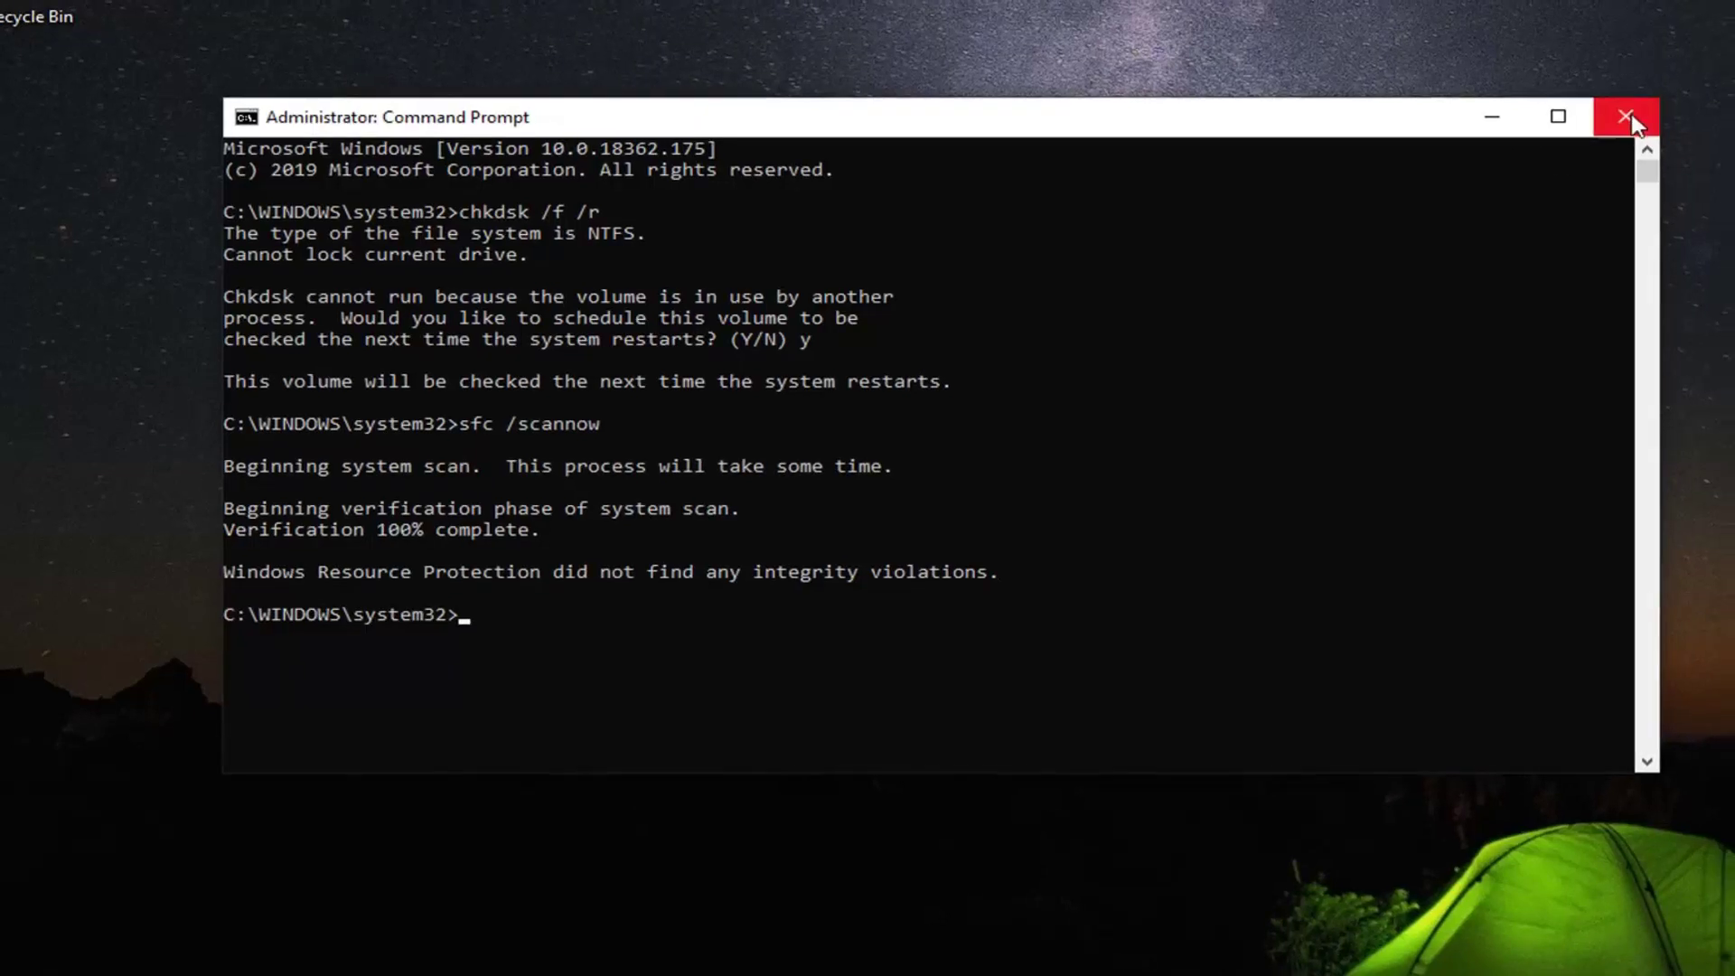
{"action": "left_click", "coordinate": [1640, 113]}
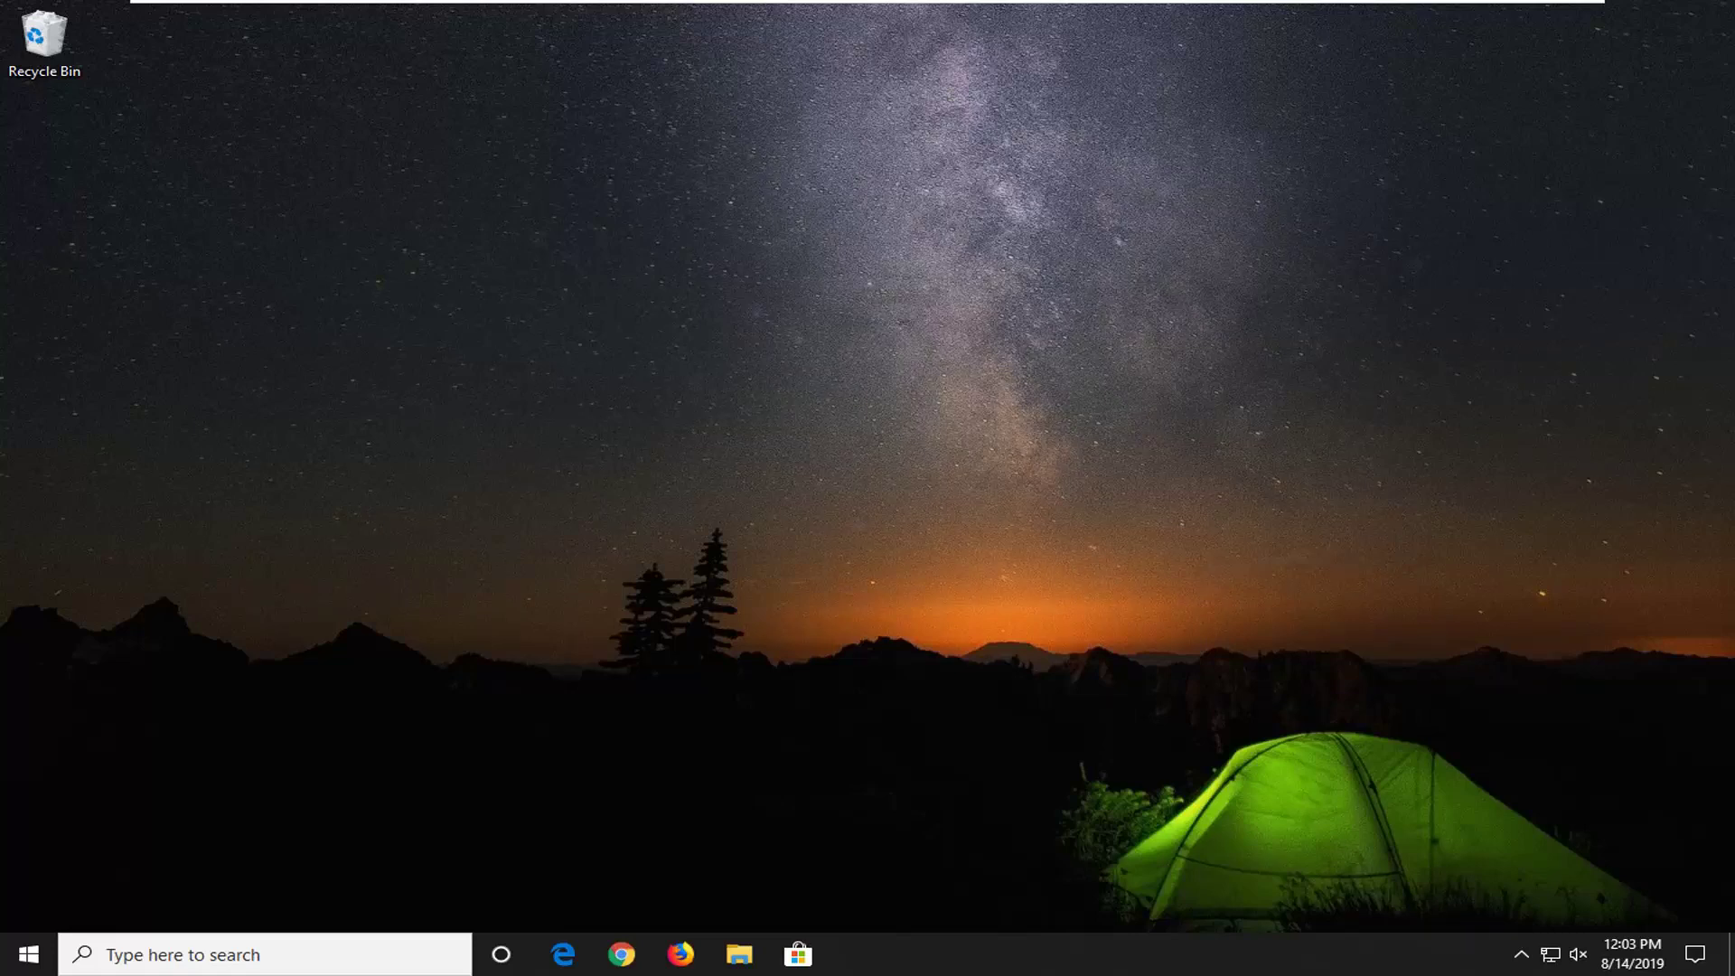
Step: Find Registry Editor with the search term regedit and open it as administrator, allowing the User Account Control request
{"action": "left_click", "coordinate": [28, 965]}
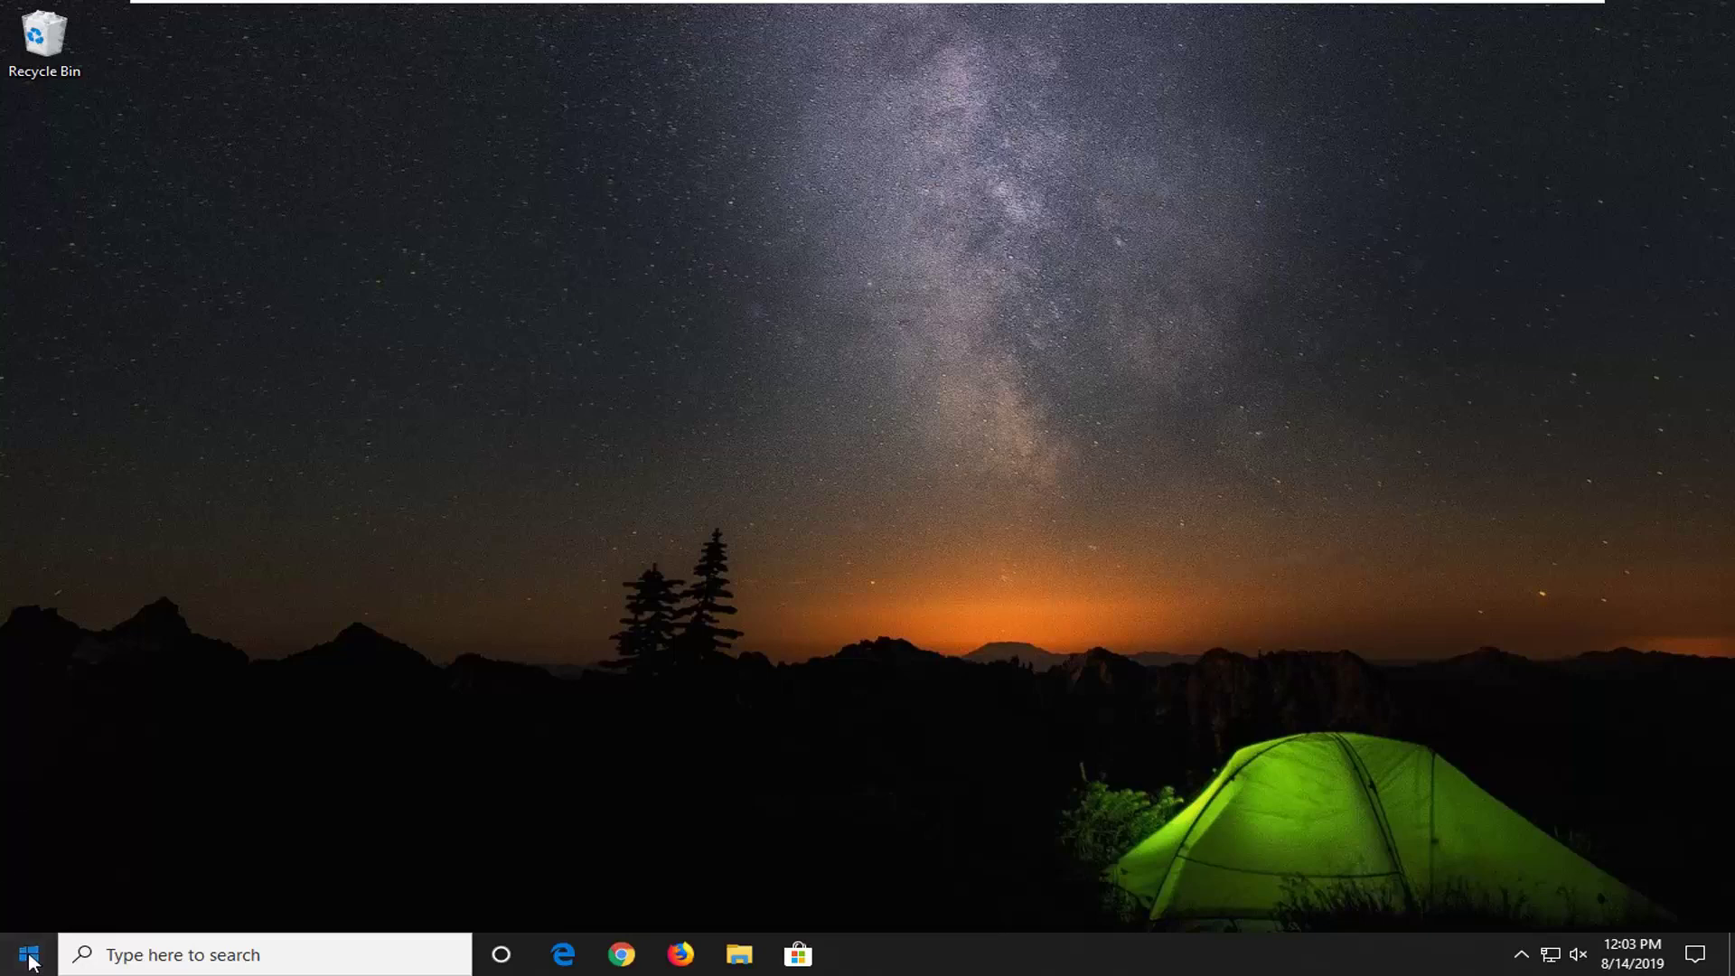
{"action": "type", "text": "regedit"}
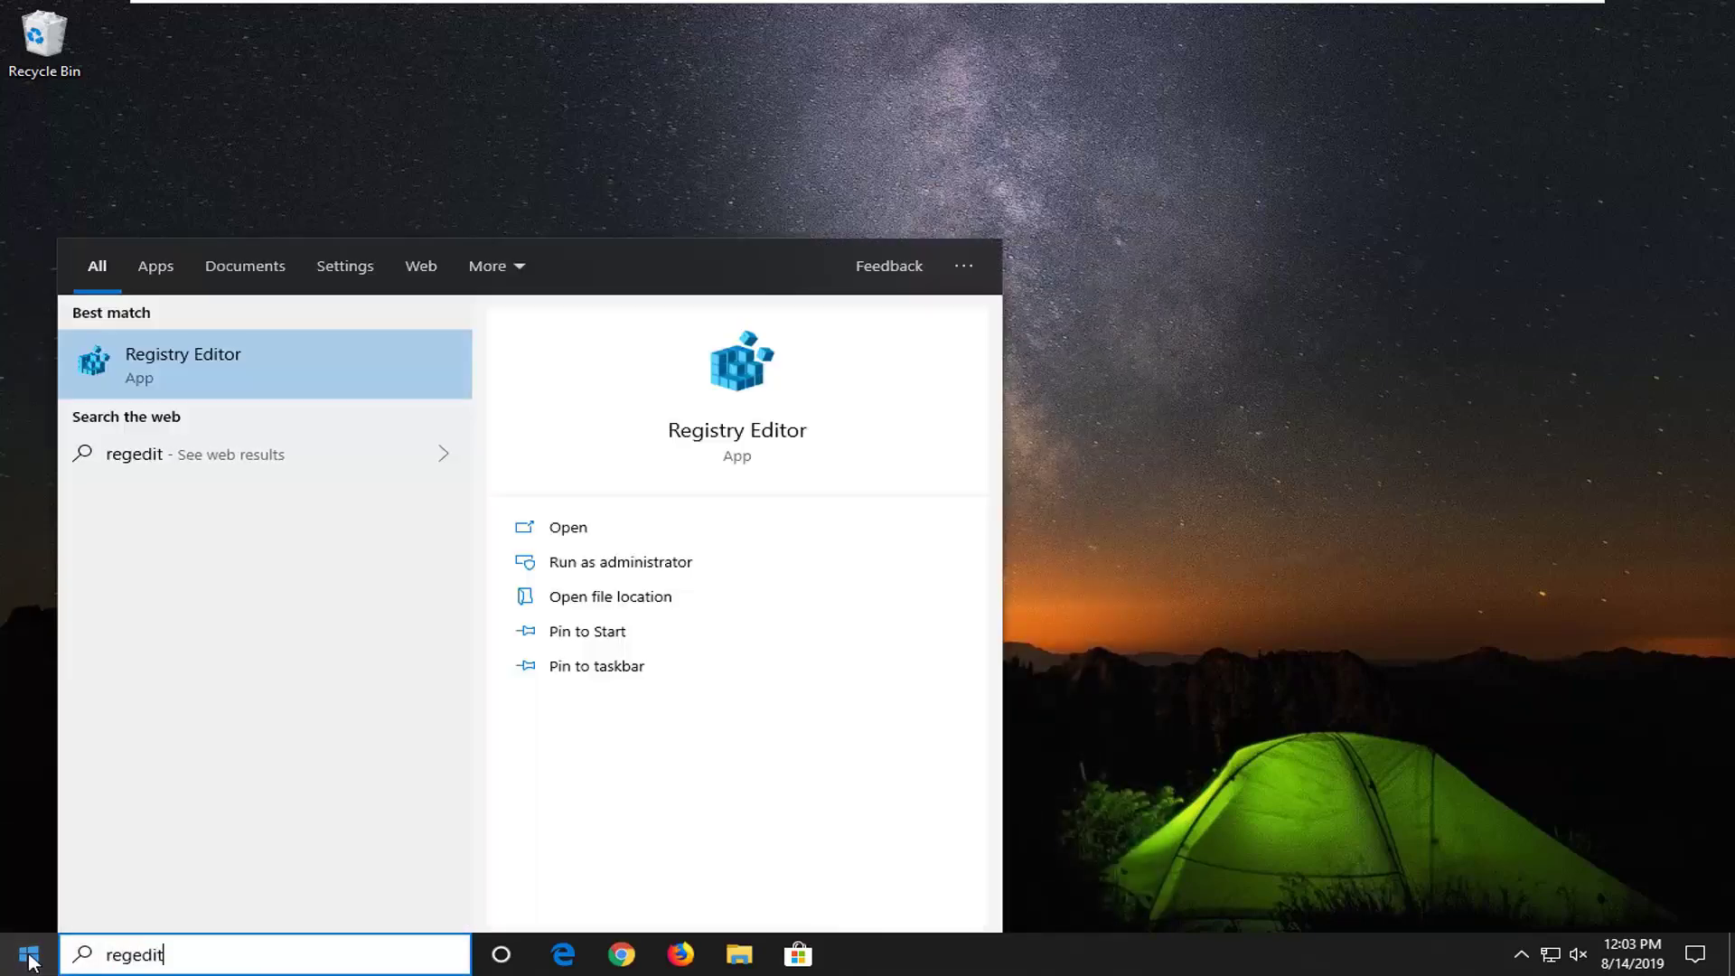
{"action": "right_click", "coordinate": [188, 374]}
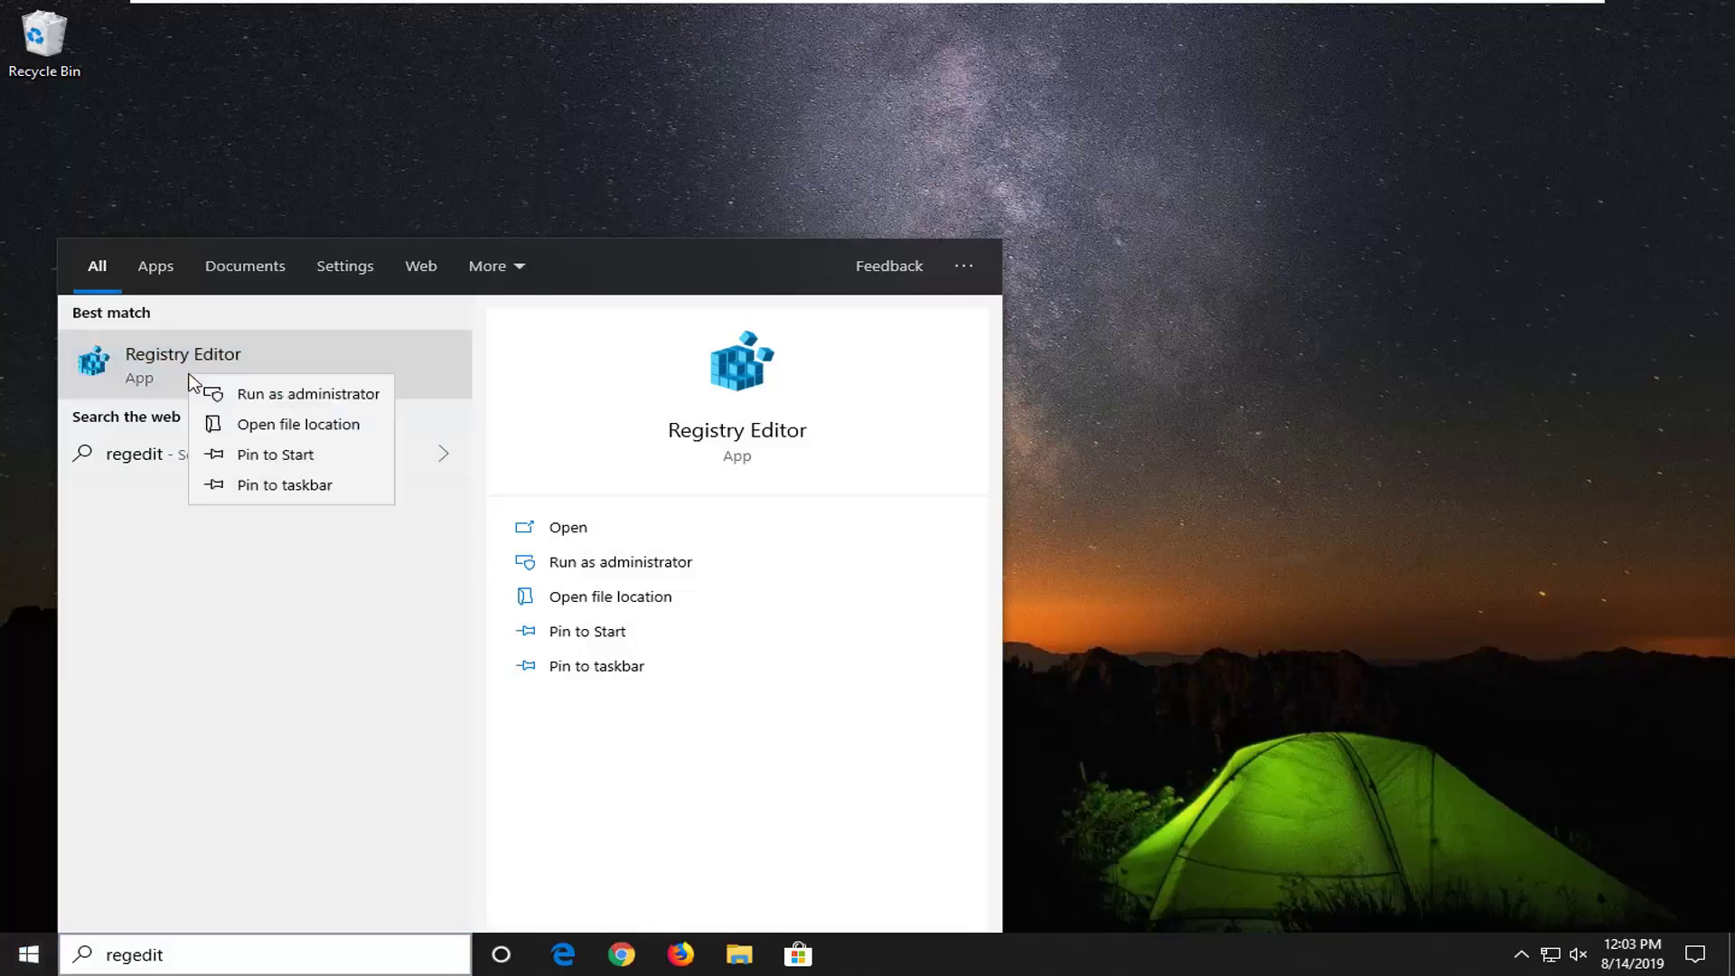
{"action": "left_click", "coordinate": [271, 395]}
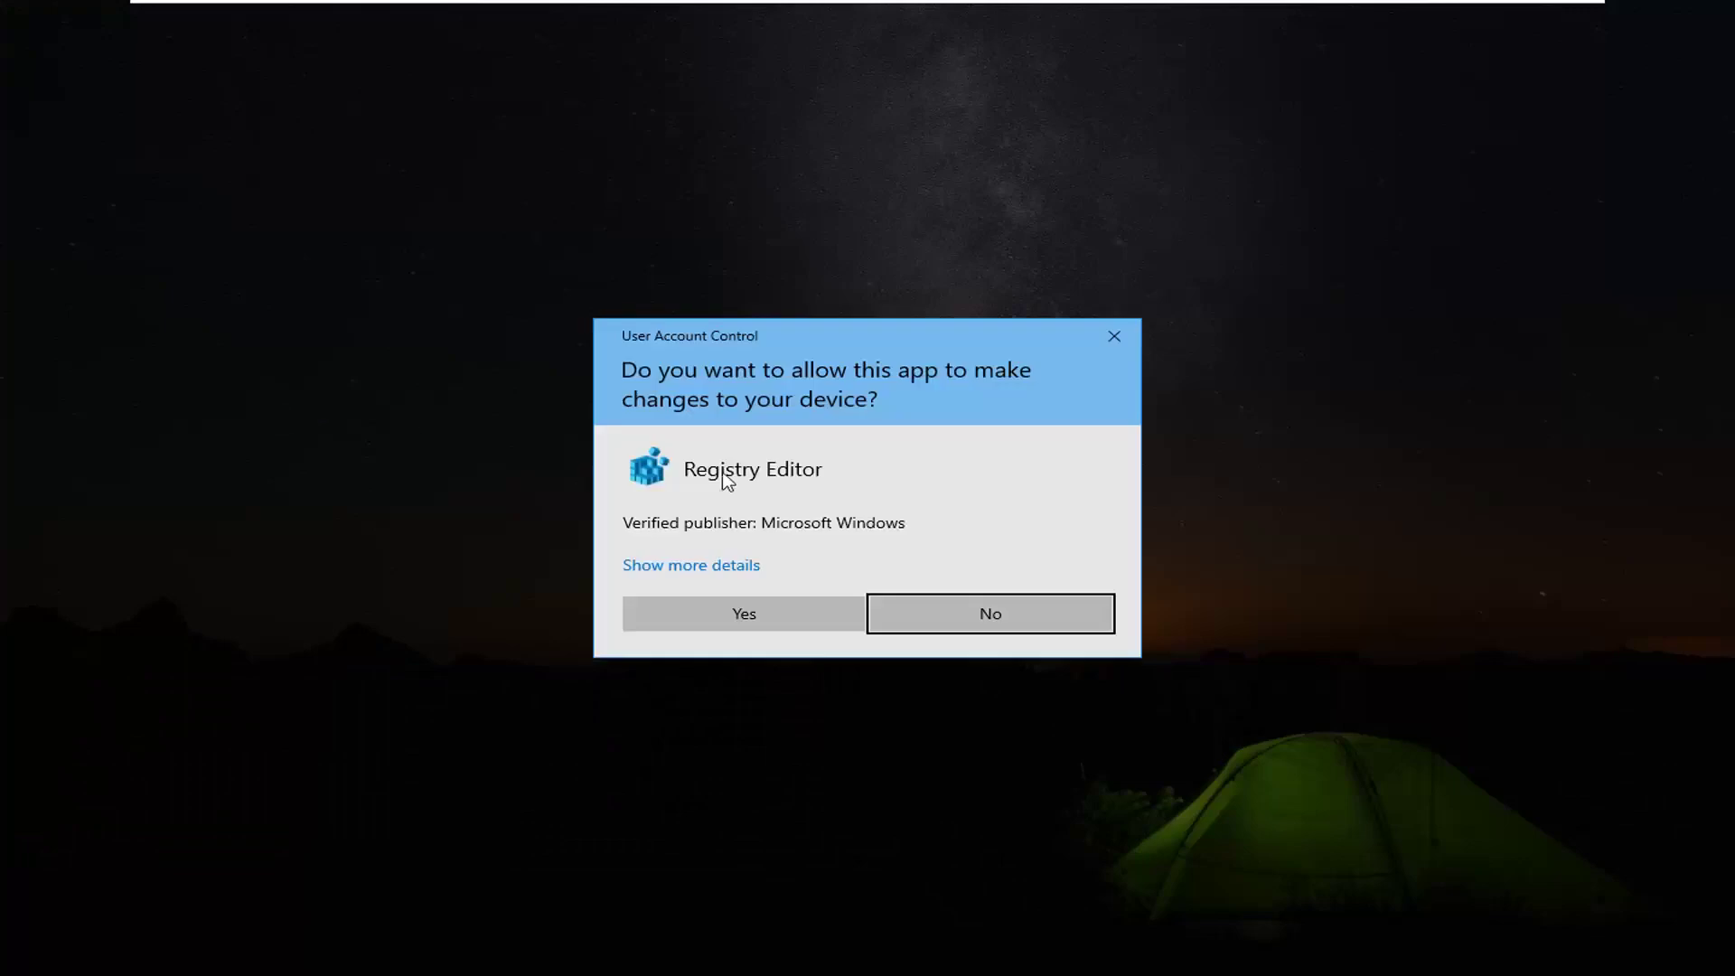
{"action": "left_click", "coordinate": [730, 618]}
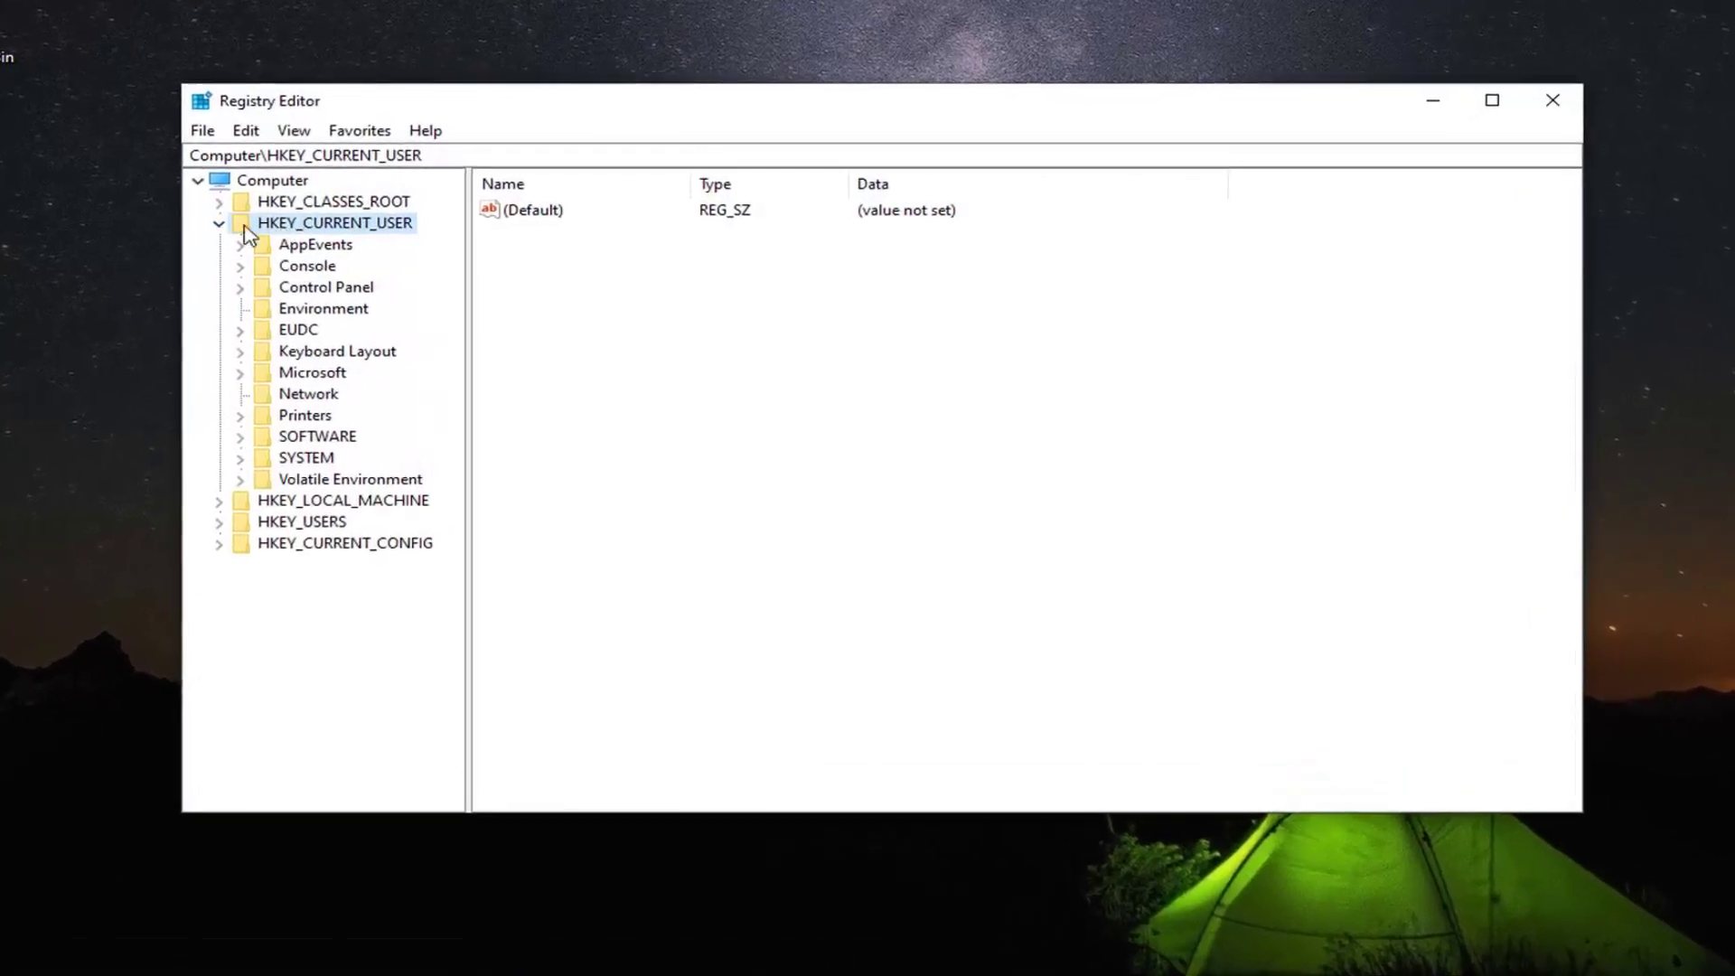
Step: Collapse HKEY_CURRENT_USER, expand HKEY_LOCAL_MACHINE\SYSTEM, and widen the key tree
{"action": "left_click", "coordinate": [197, 224]}
{"action": "left_click", "coordinate": [321, 246]}
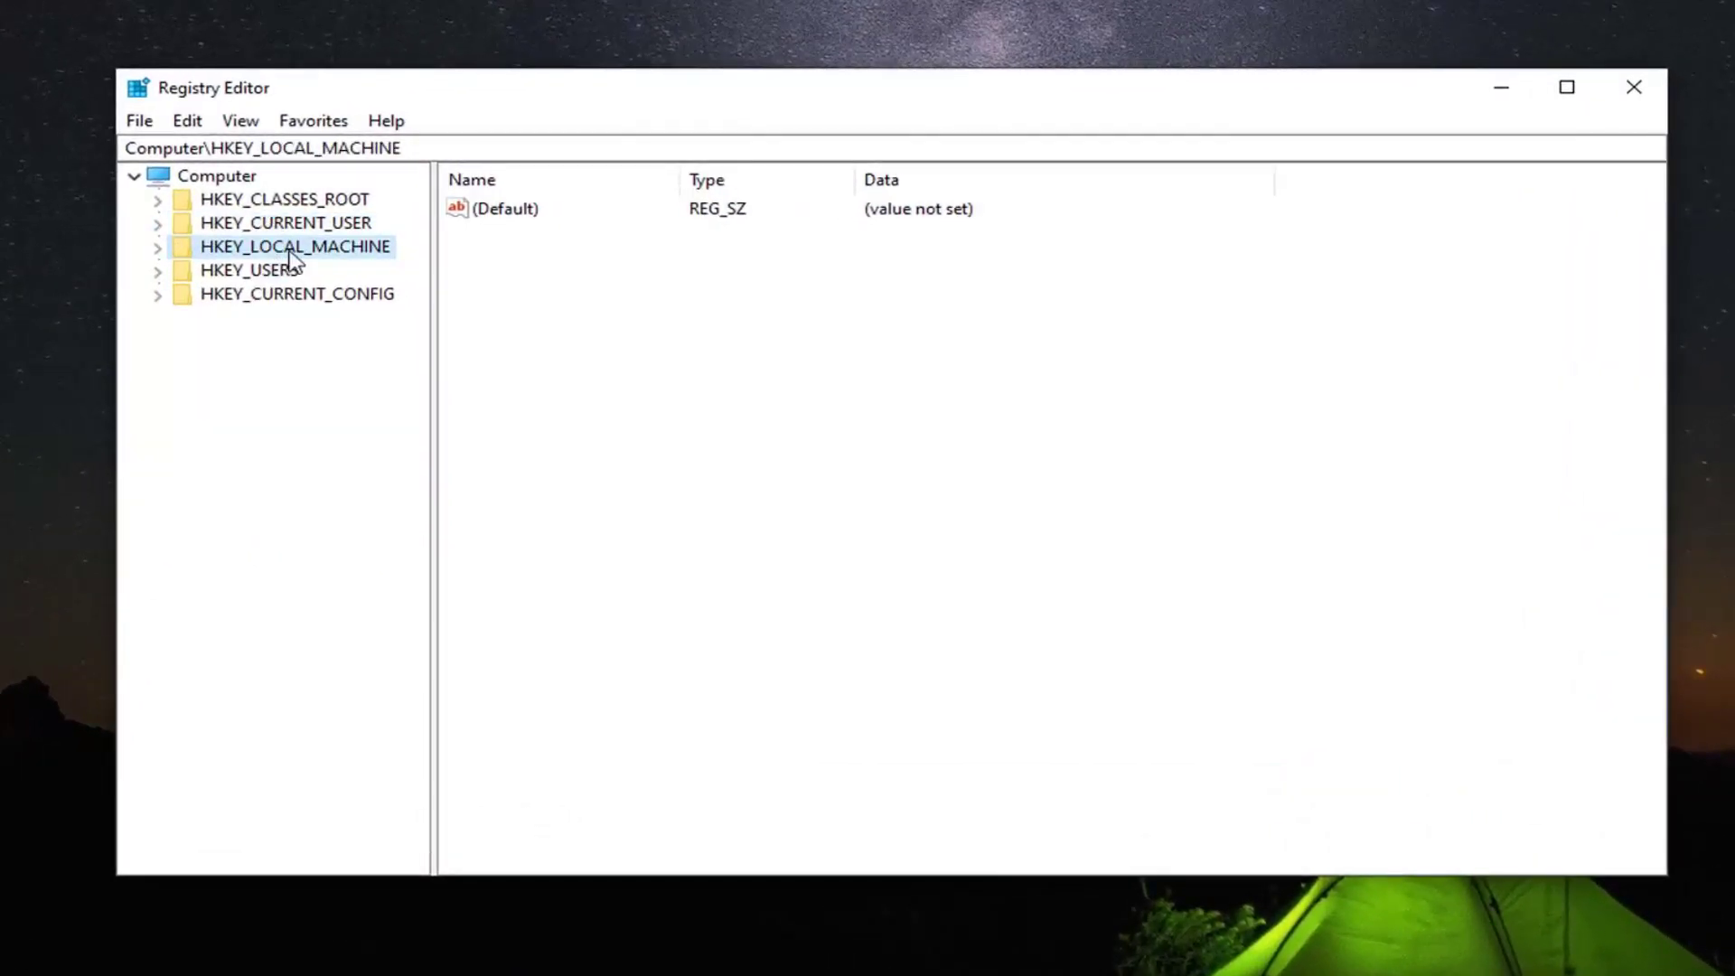
{"action": "left_click", "coordinate": [197, 245]}
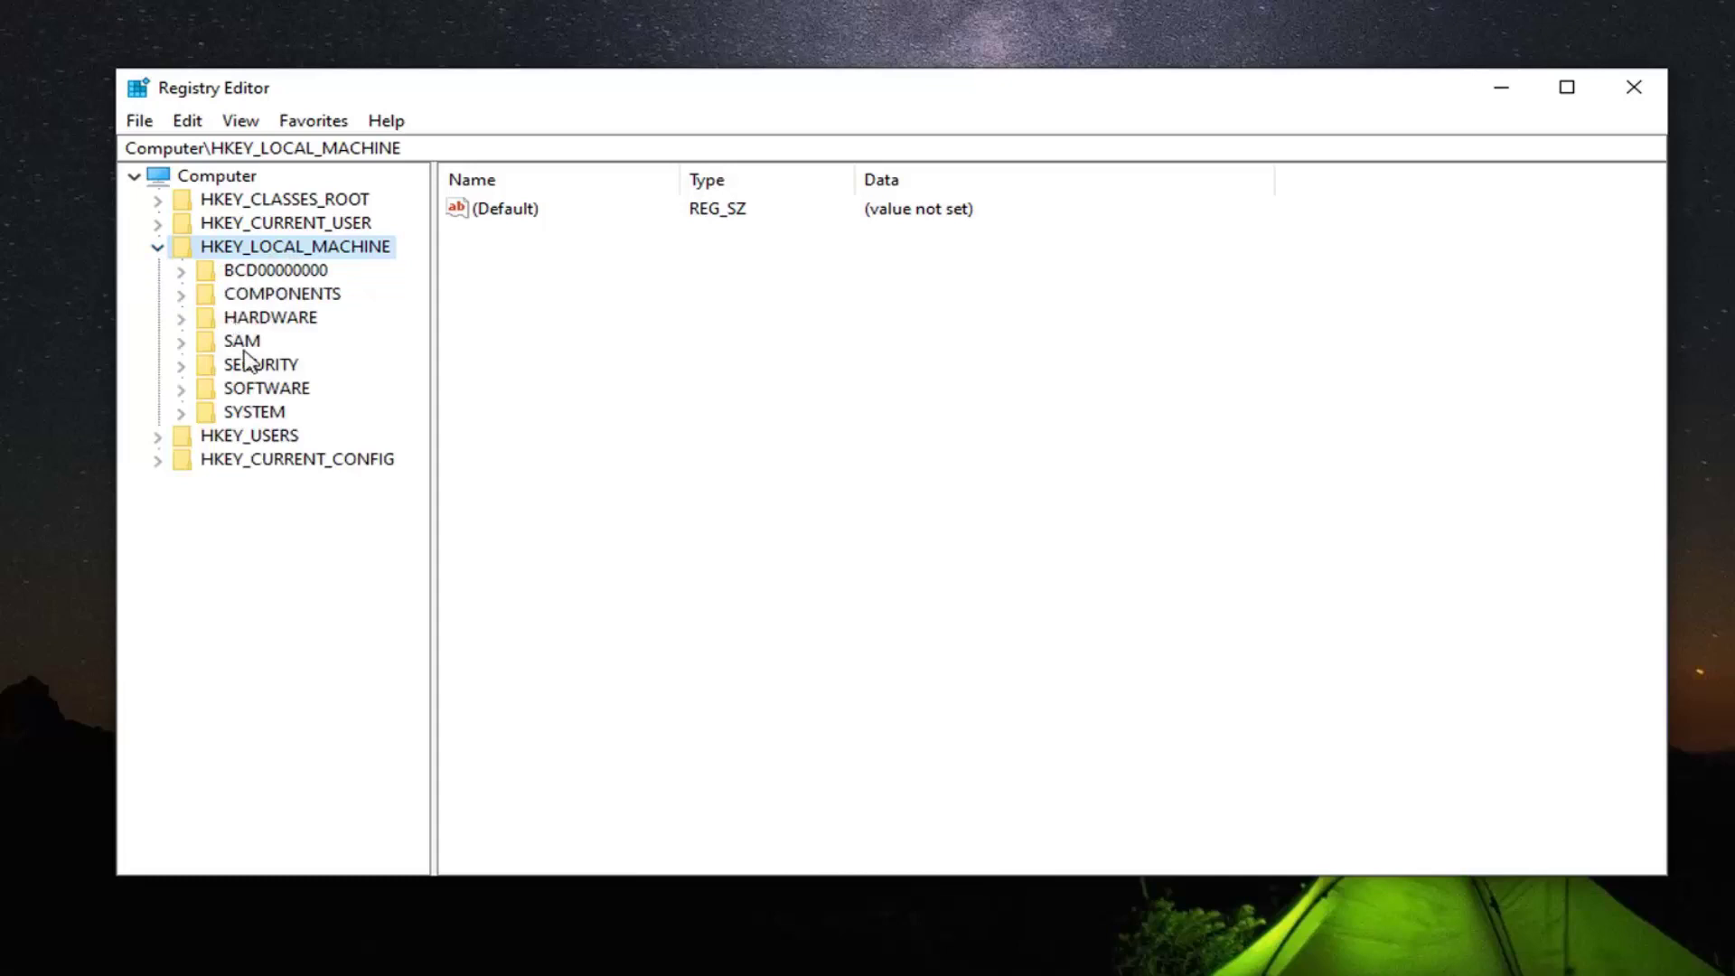
{"action": "left_click", "coordinate": [248, 413]}
{"action": "left_click", "coordinate": [181, 414]}
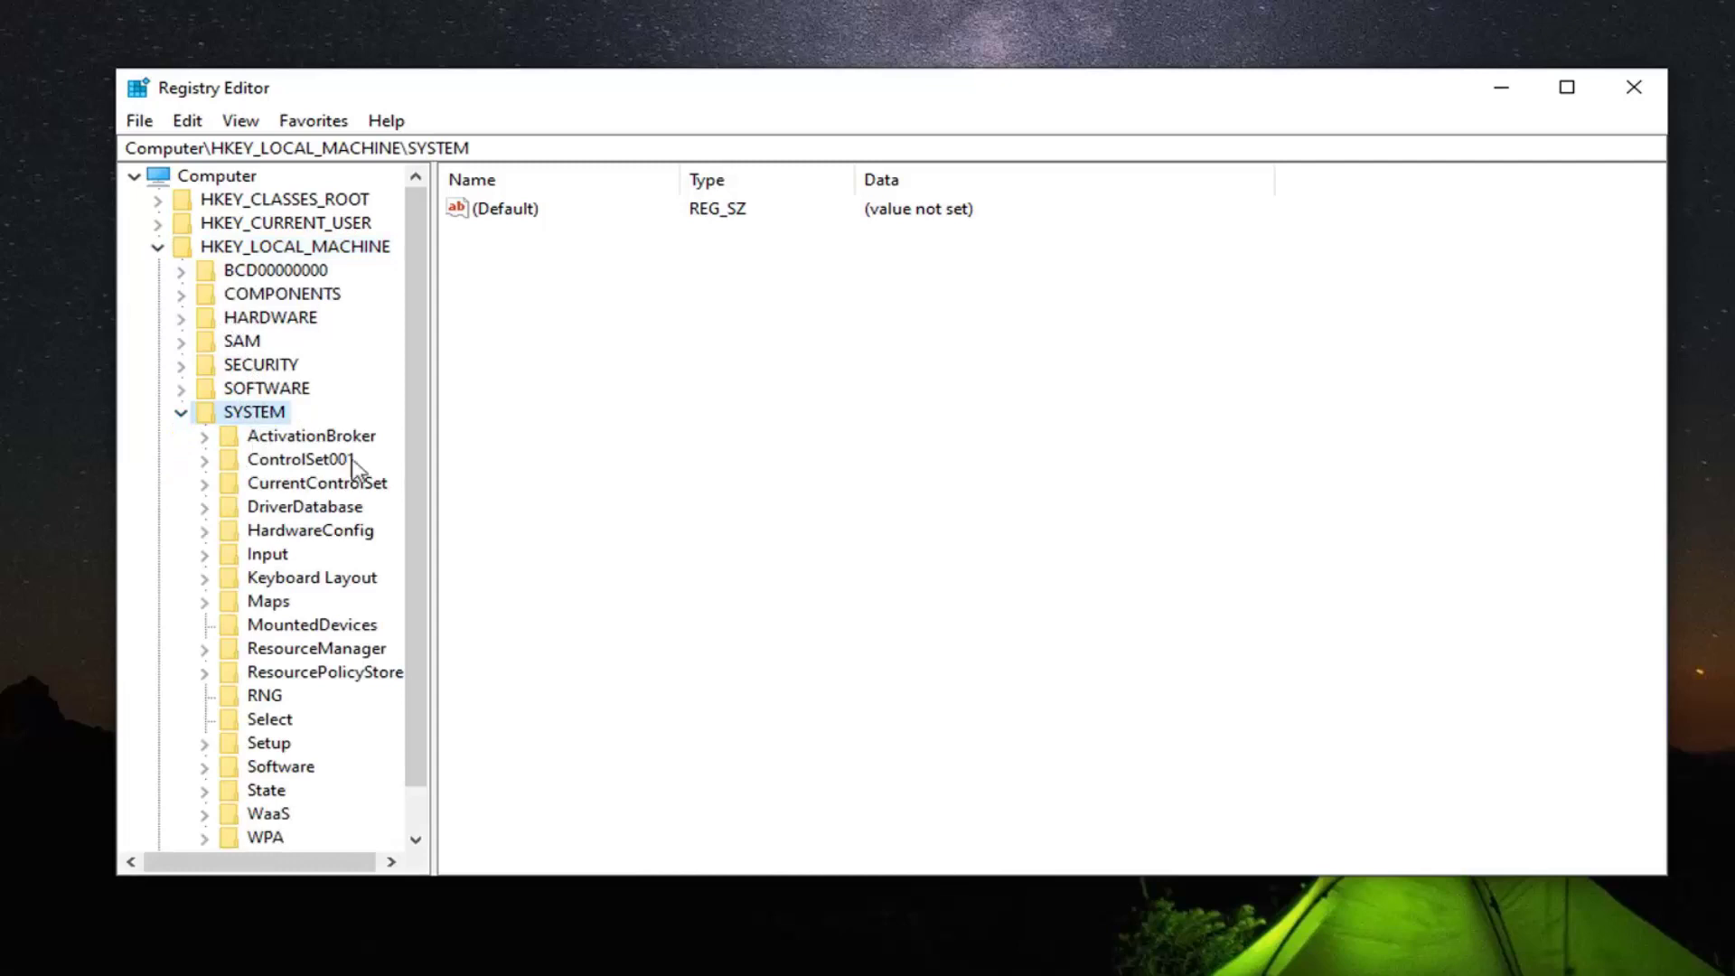
{"action": "left_click_drag", "start_coordinate": [430, 452], "coordinate": [477, 449]}
{"action": "left_click", "coordinate": [289, 247]}
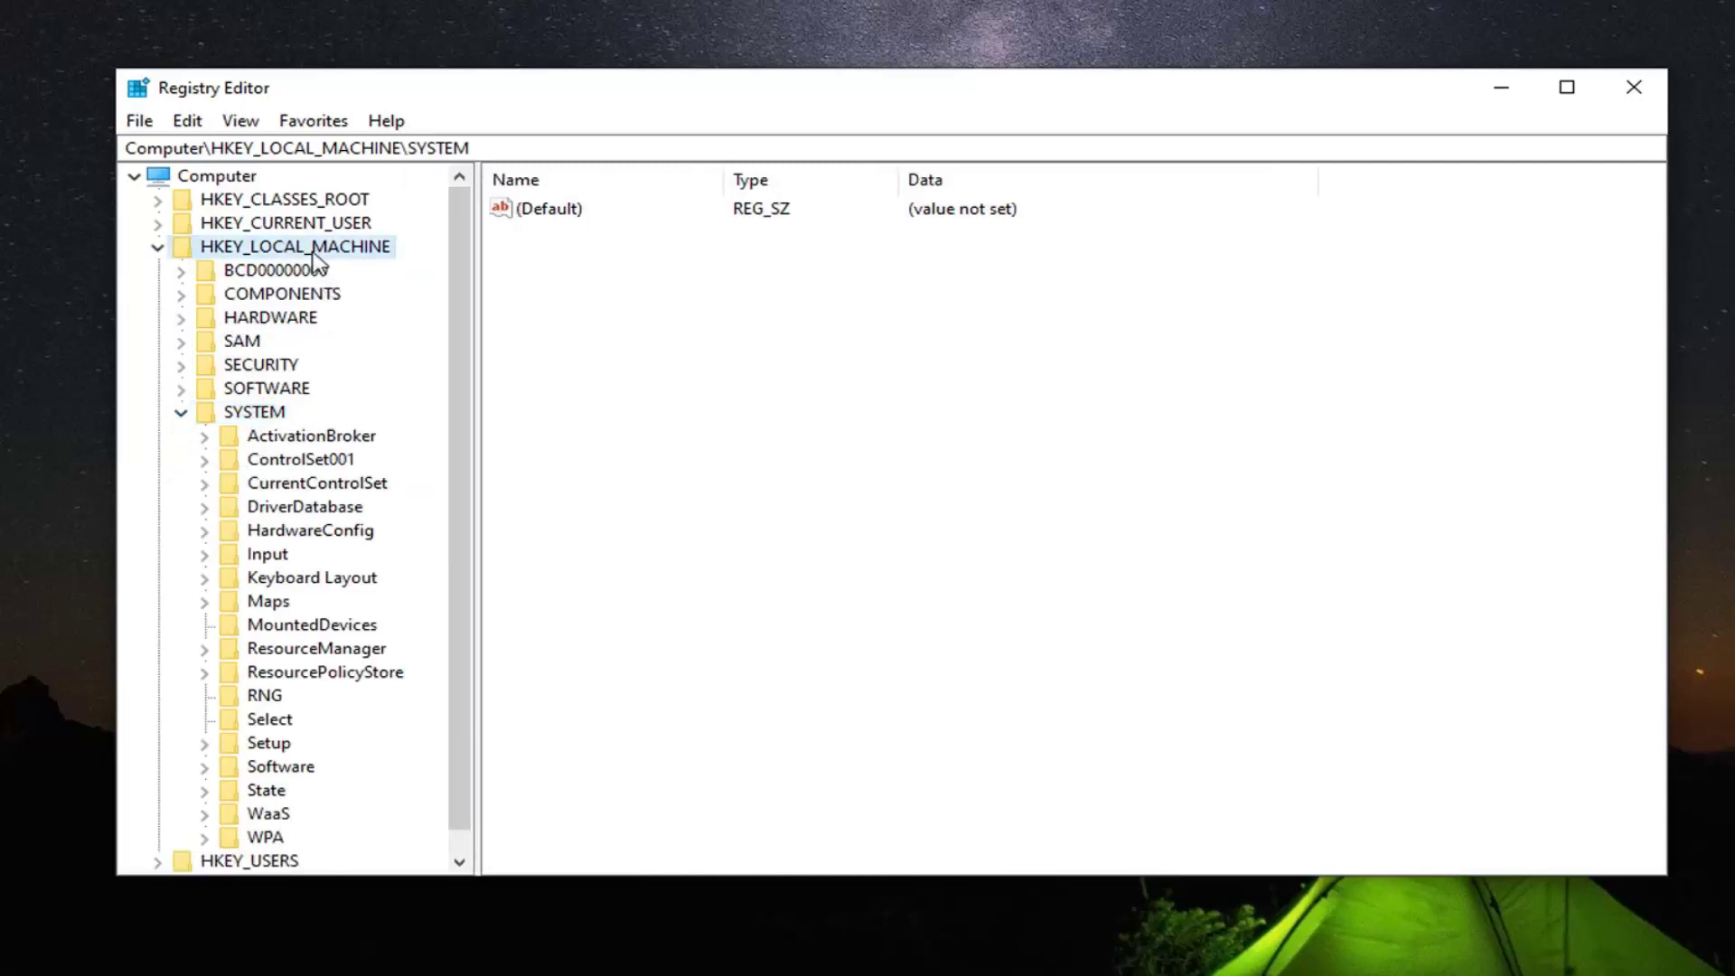
{"action": "left_click", "coordinate": [252, 414]}
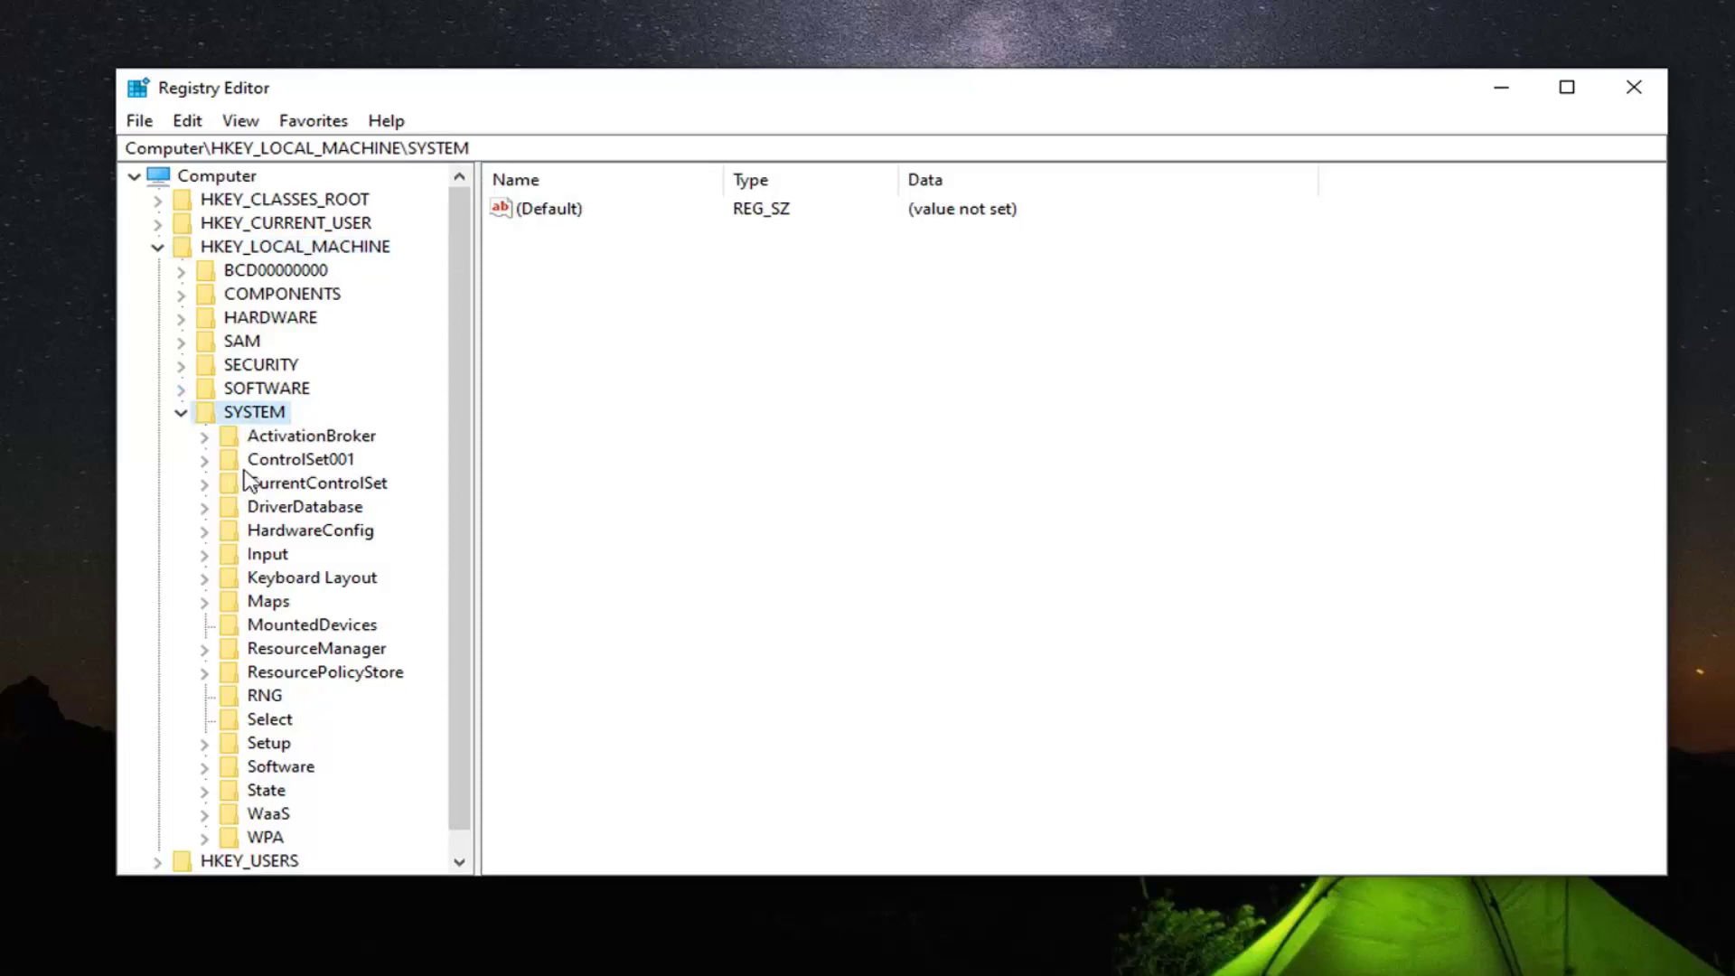
Step: Expand the CurrentControlSet key and its Control subkey under SYSTEM, and widen the key tree further
{"action": "left_click", "coordinate": [288, 484]}
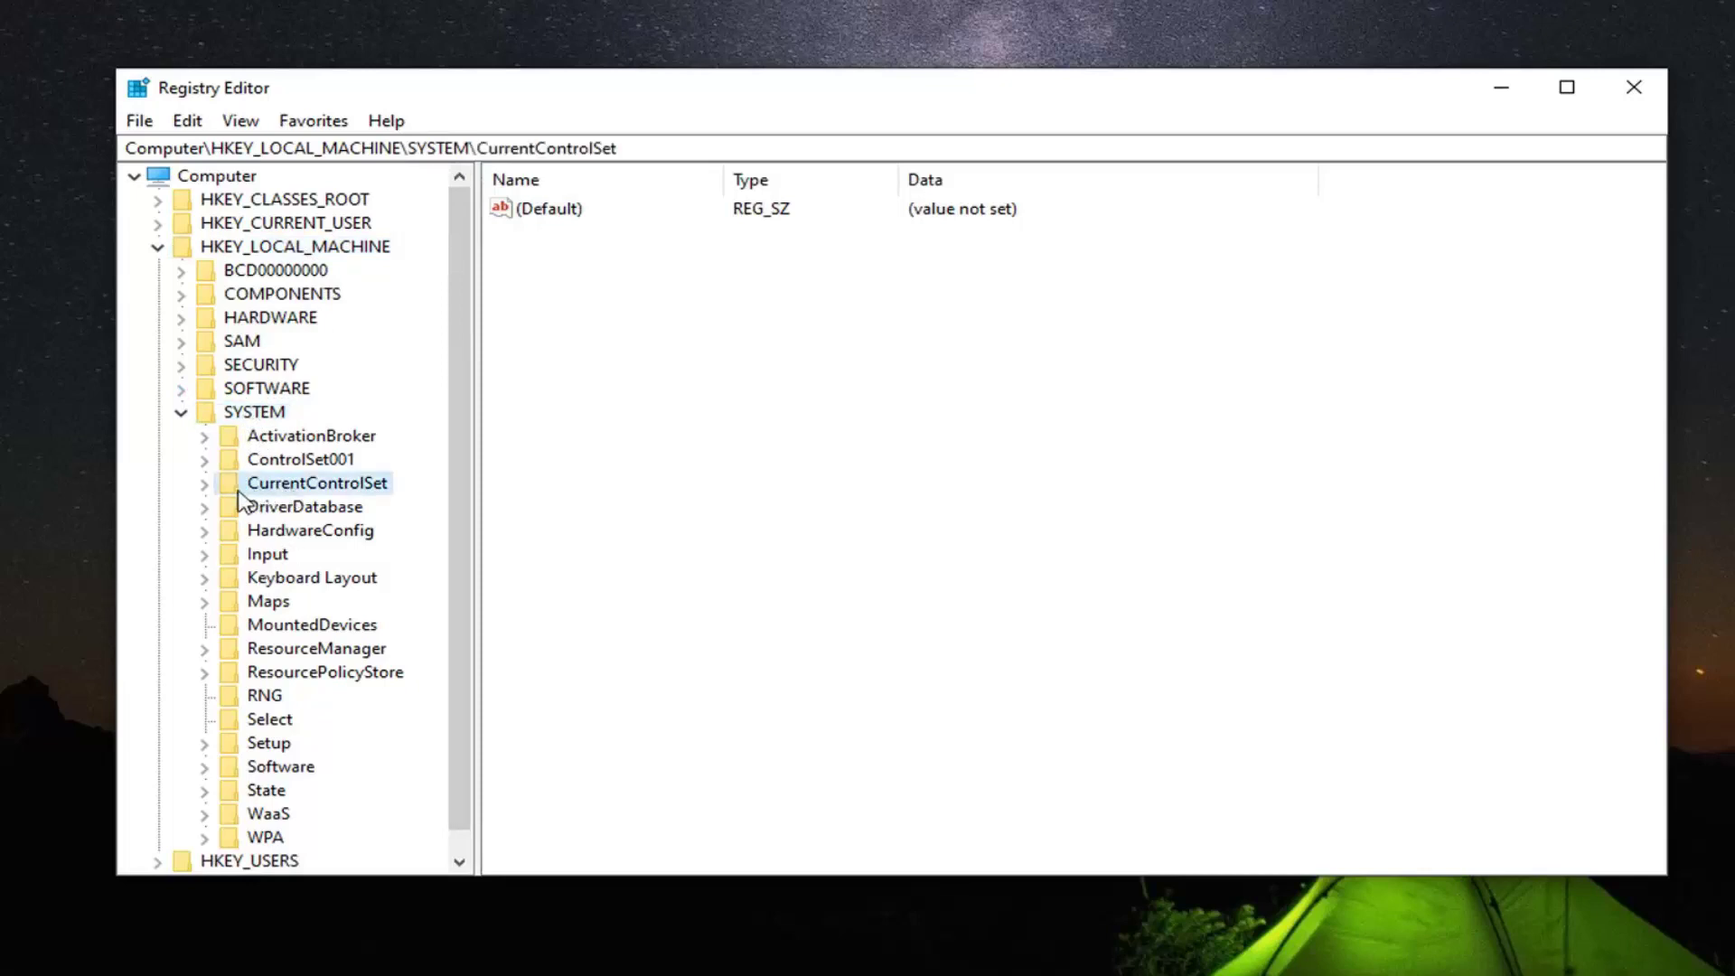
{"action": "double_click", "coordinate": [235, 489]}
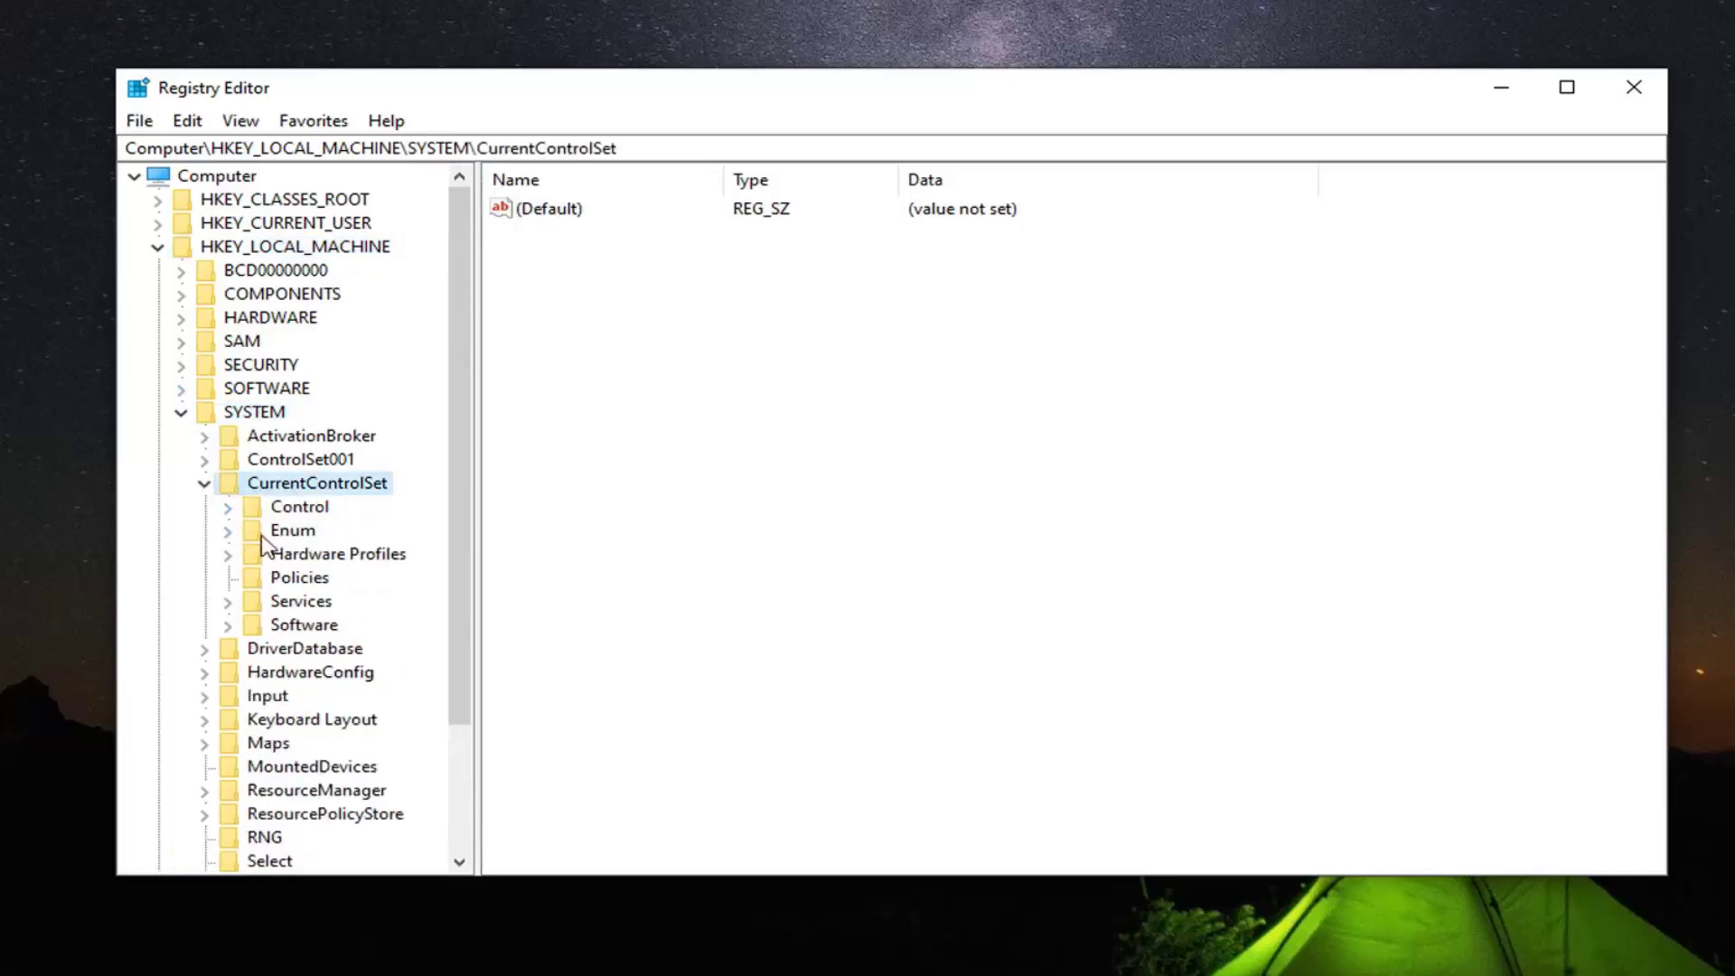
{"action": "left_click", "coordinate": [279, 511]}
{"action": "double_click", "coordinate": [281, 511]}
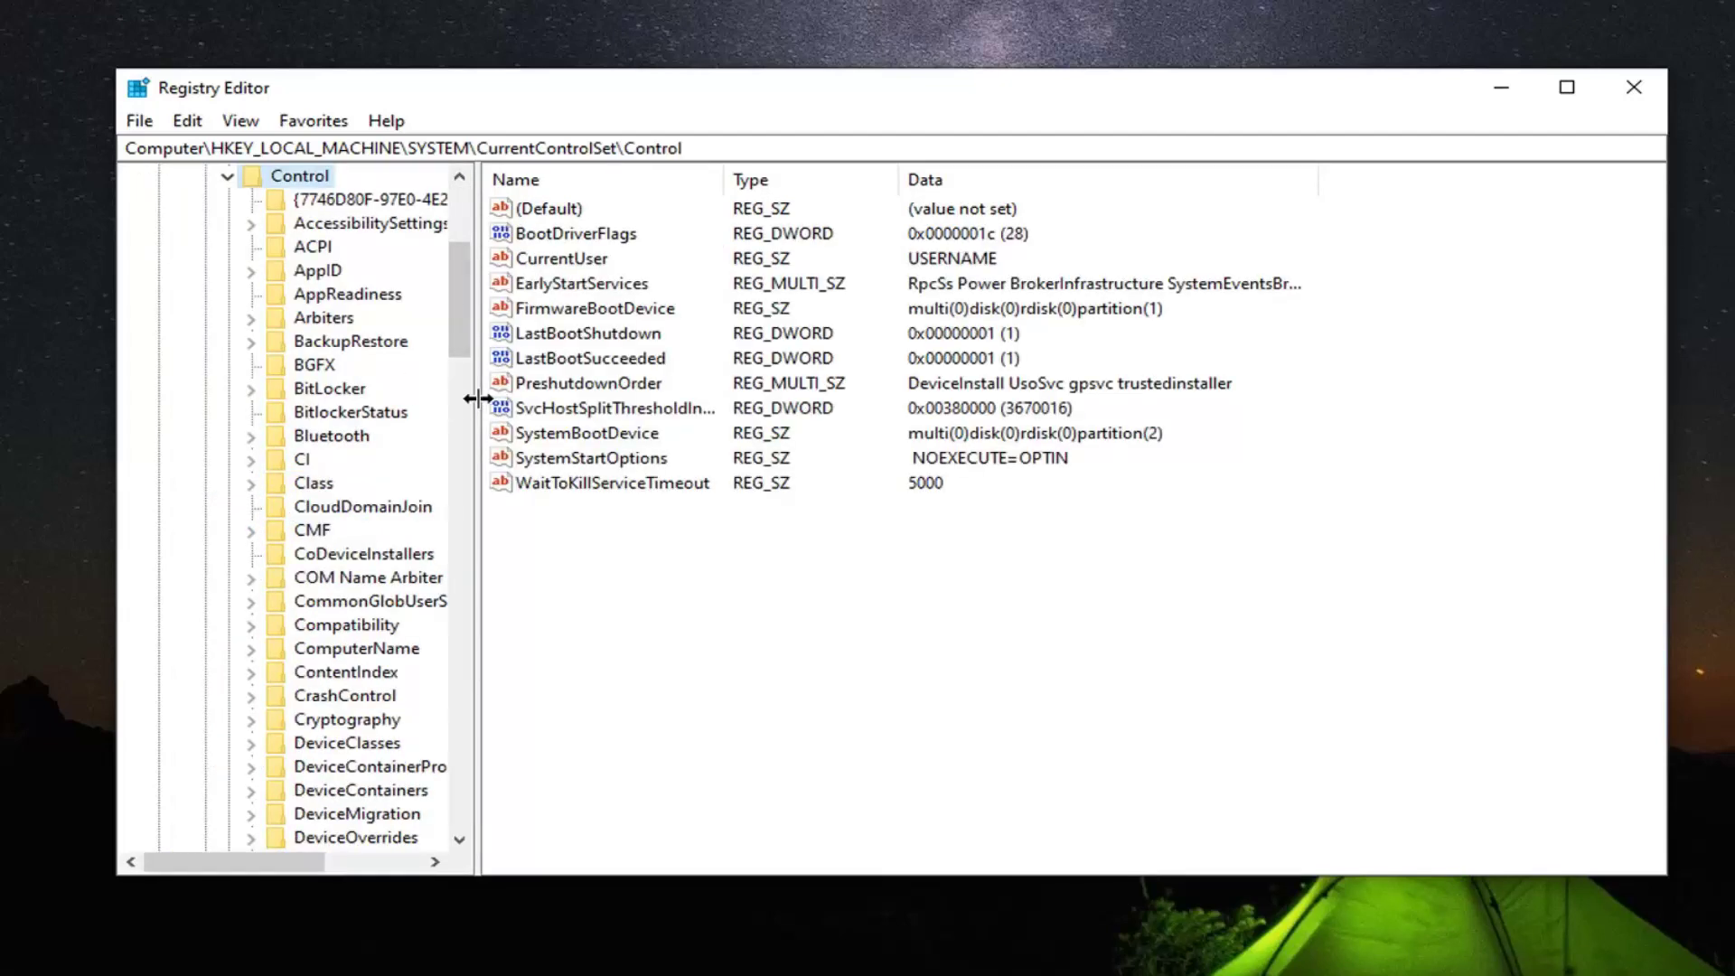
{"action": "left_click_drag", "start_coordinate": [479, 399], "coordinate": [557, 398]}
Step: Expand the Session Manager key under Control and select its Memory Management subkey
{"action": "scroll", "coordinate": [459, 489], "scroll_direction": "down", "scroll_amount": 7}
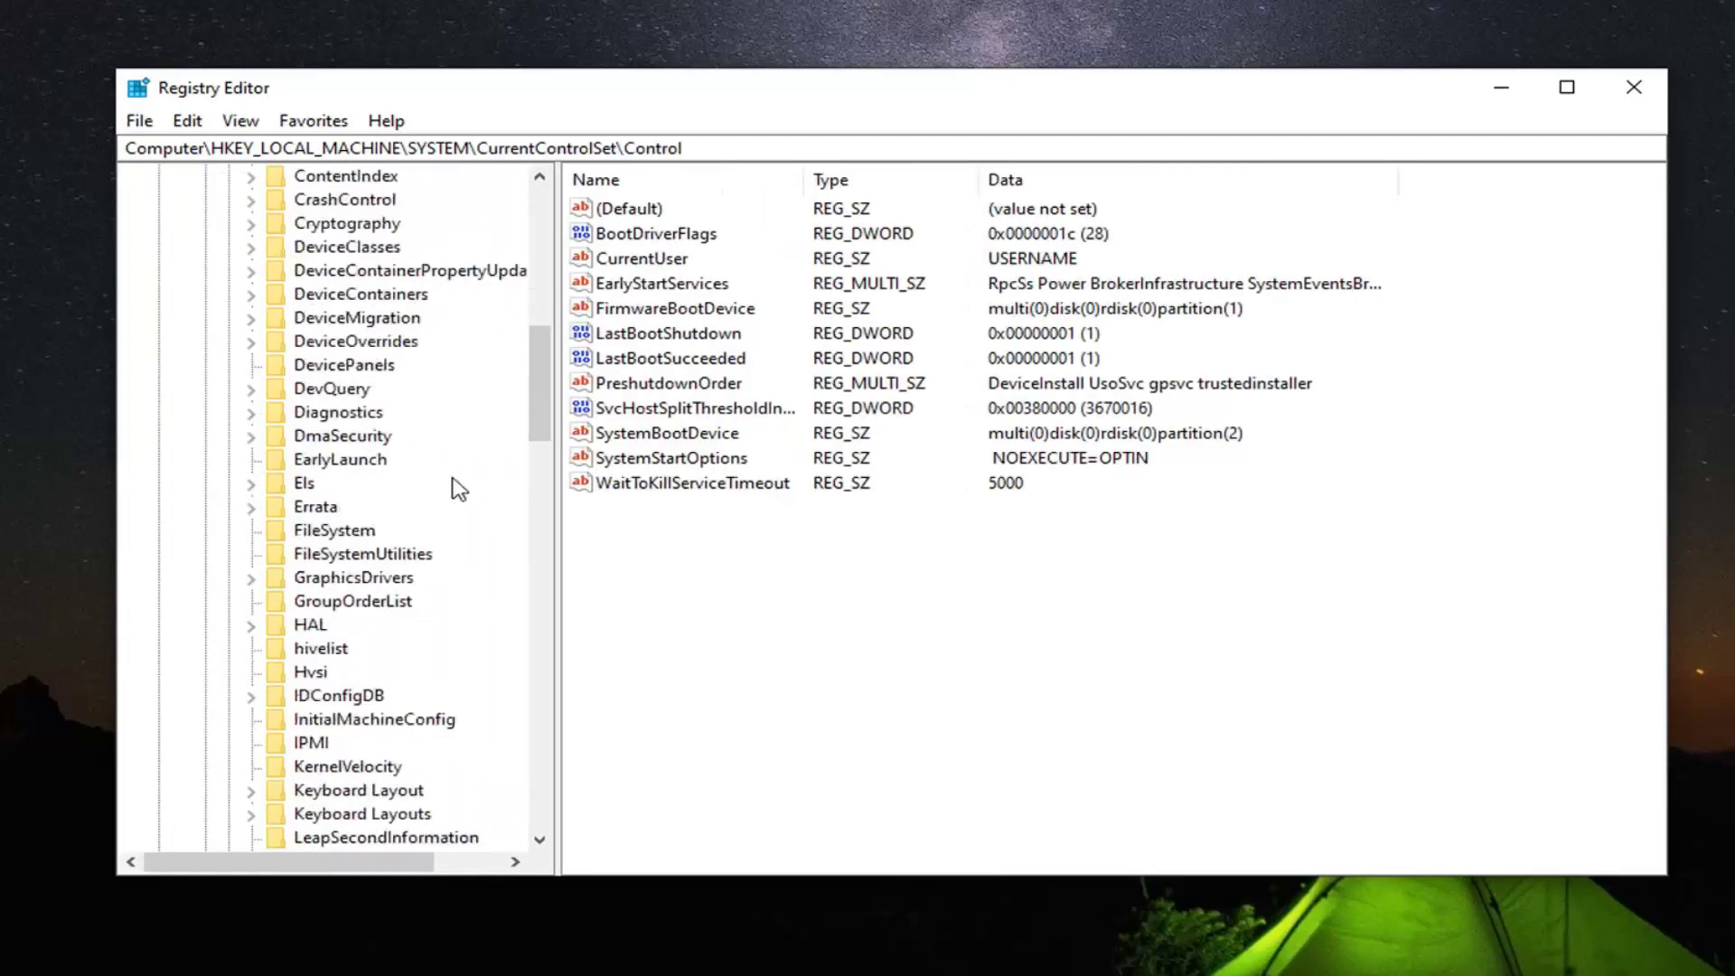
{"action": "scroll", "coordinate": [459, 489], "scroll_direction": "down", "scroll_amount": 14}
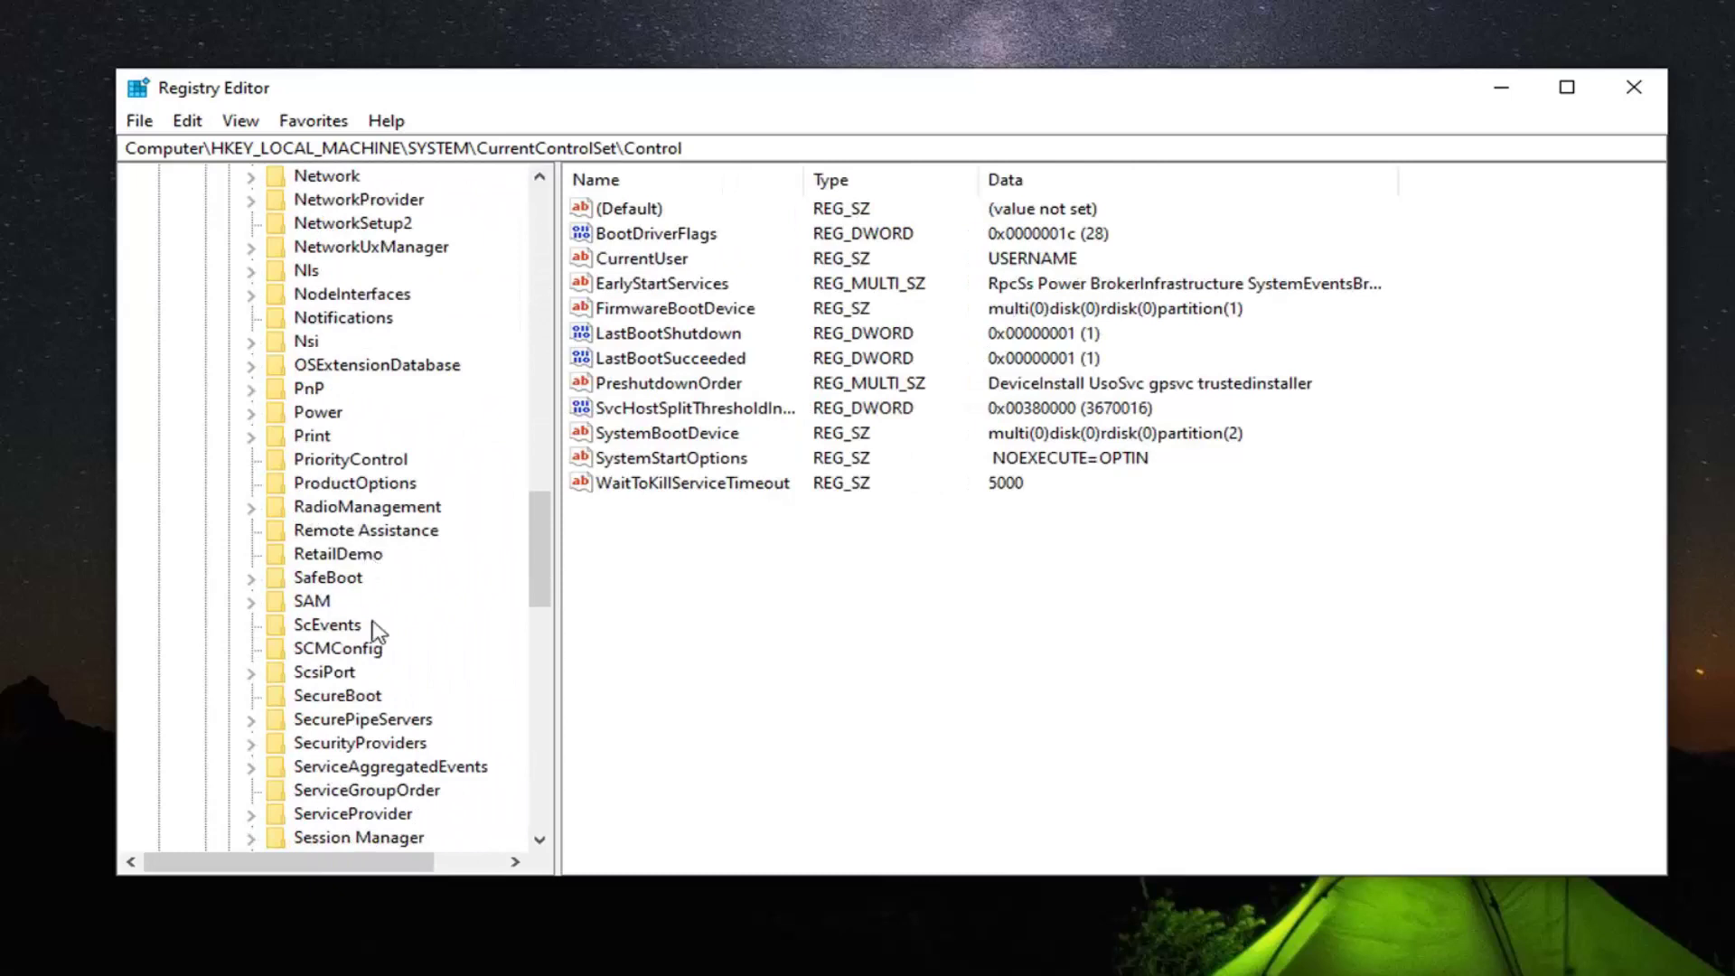
{"action": "left_click", "coordinate": [355, 839]}
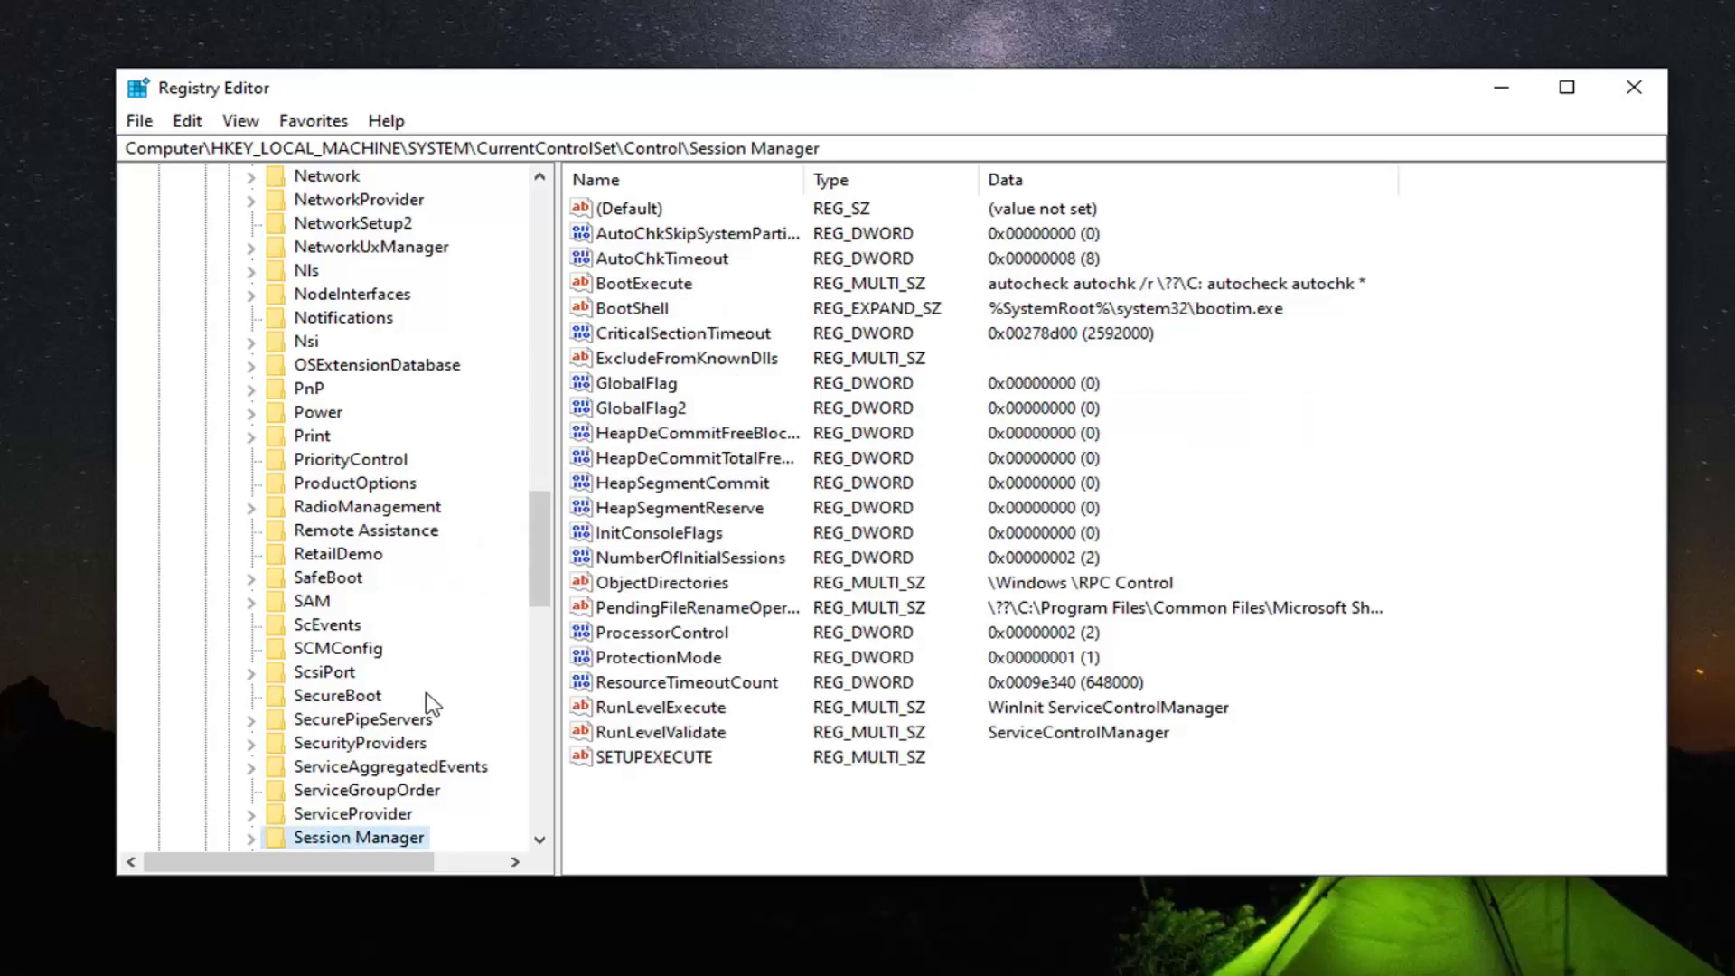
{"action": "double_click", "coordinate": [331, 840]}
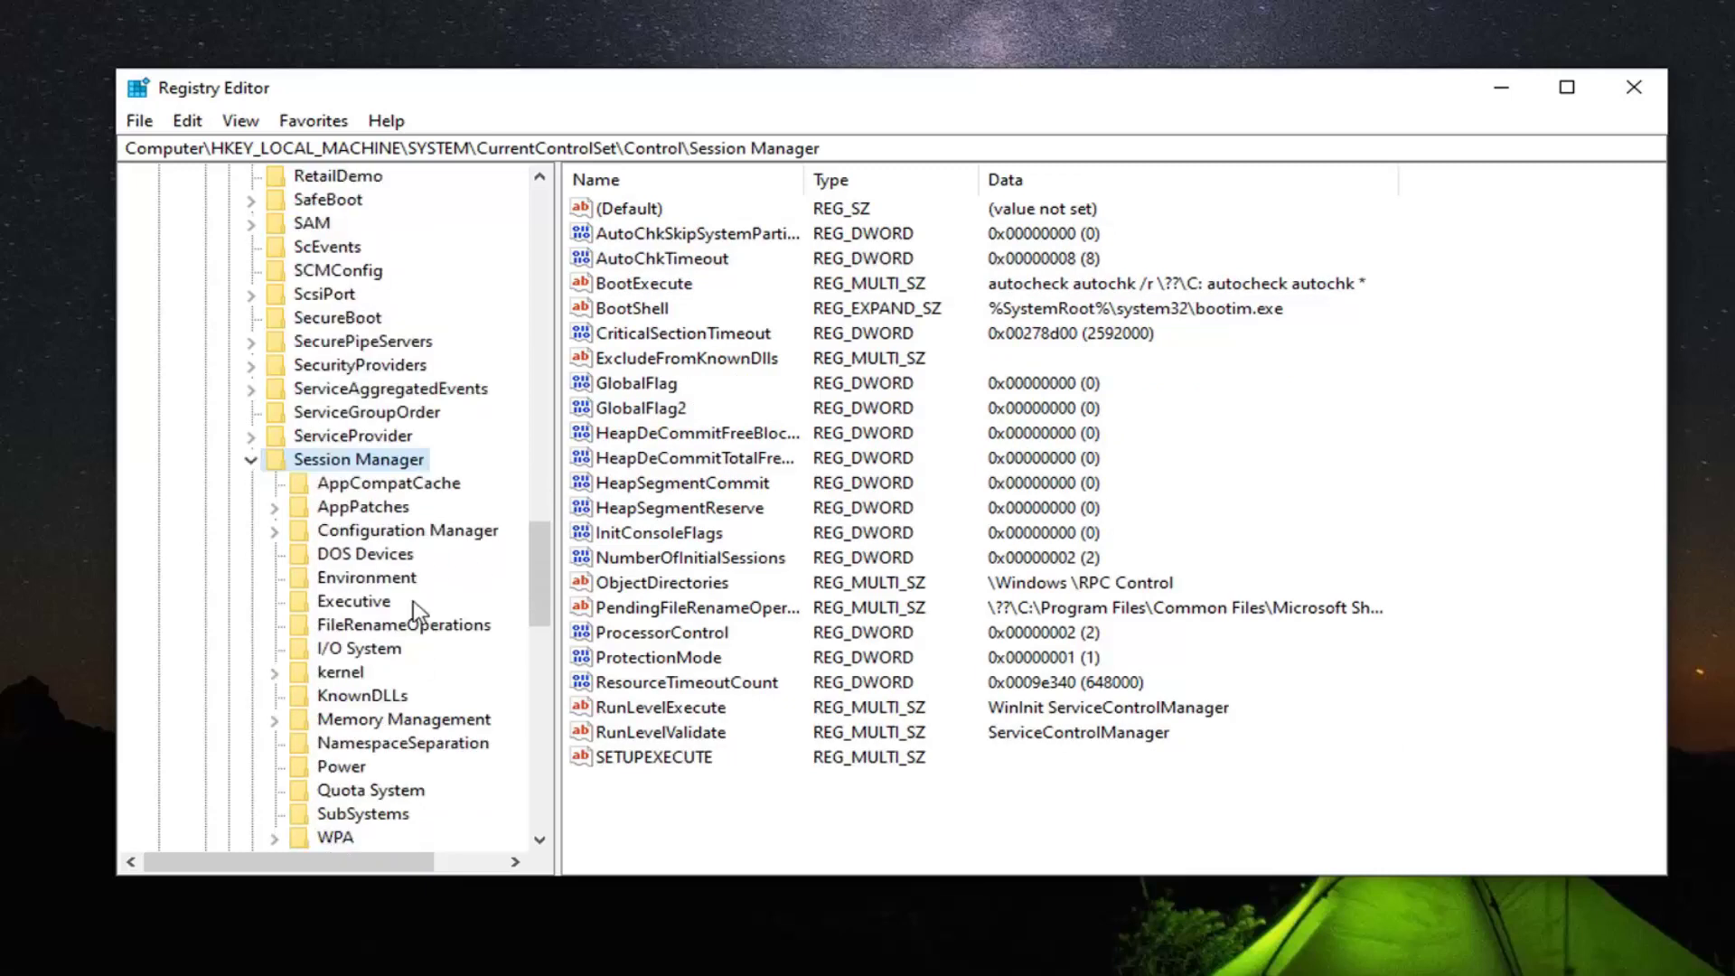
{"action": "scroll", "coordinate": [413, 620], "scroll_direction": "down", "scroll_amount": 1}
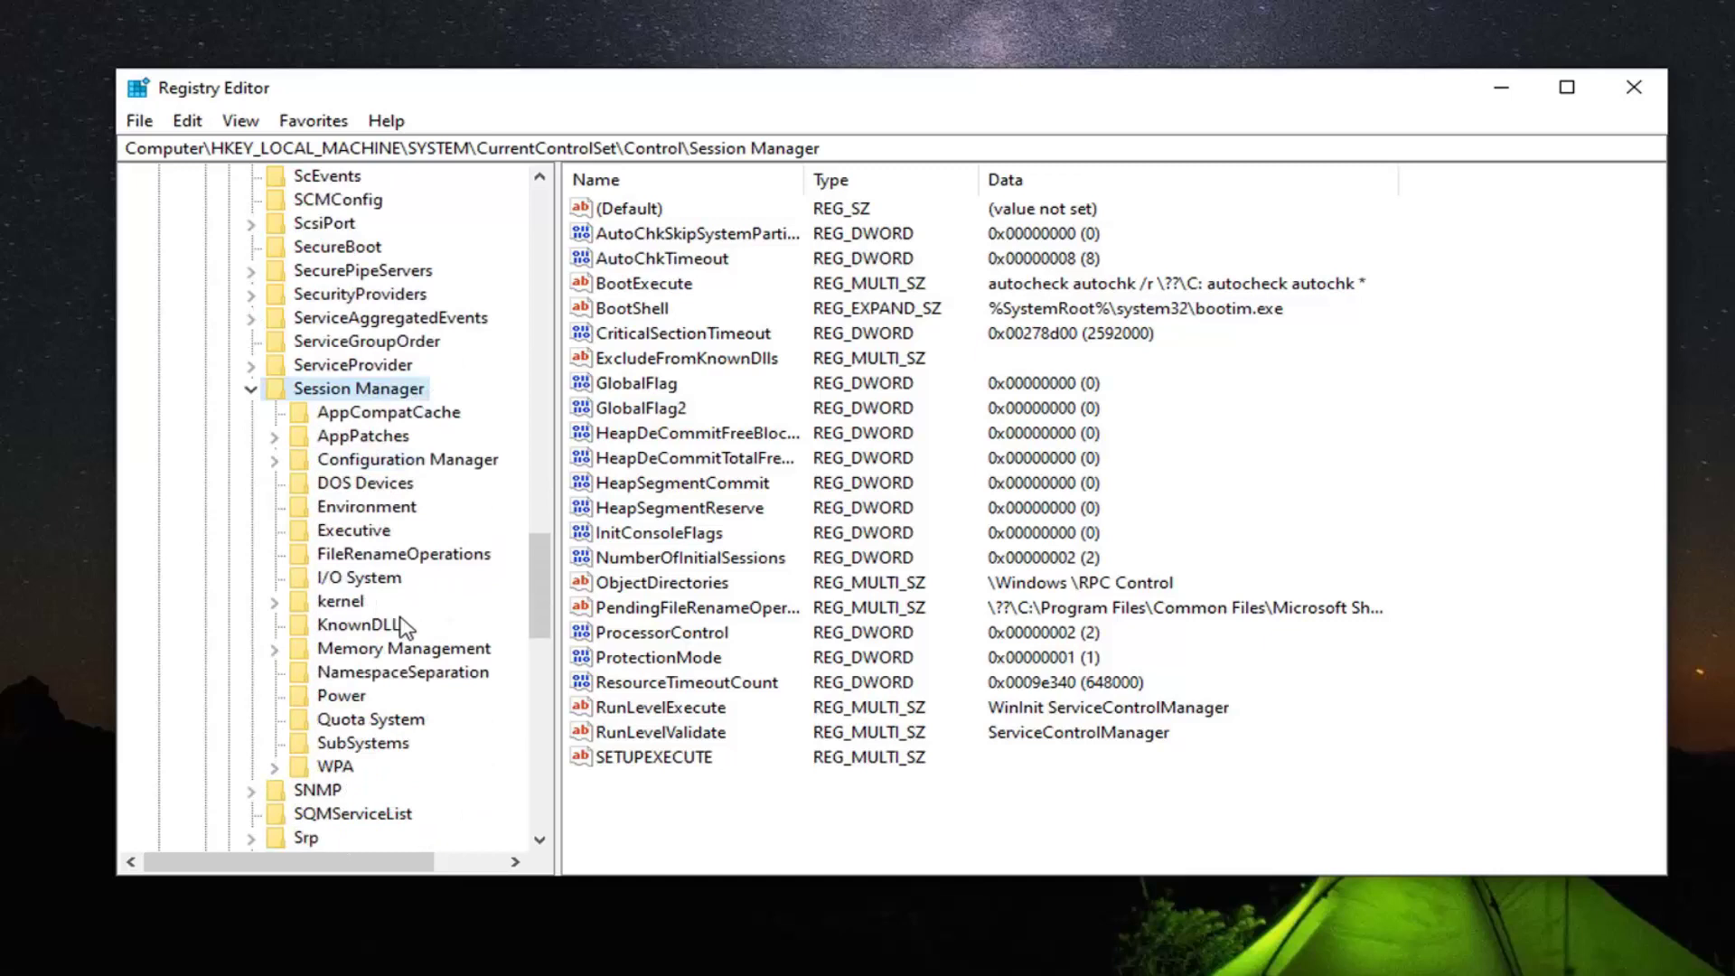
{"action": "left_click", "coordinate": [365, 650]}
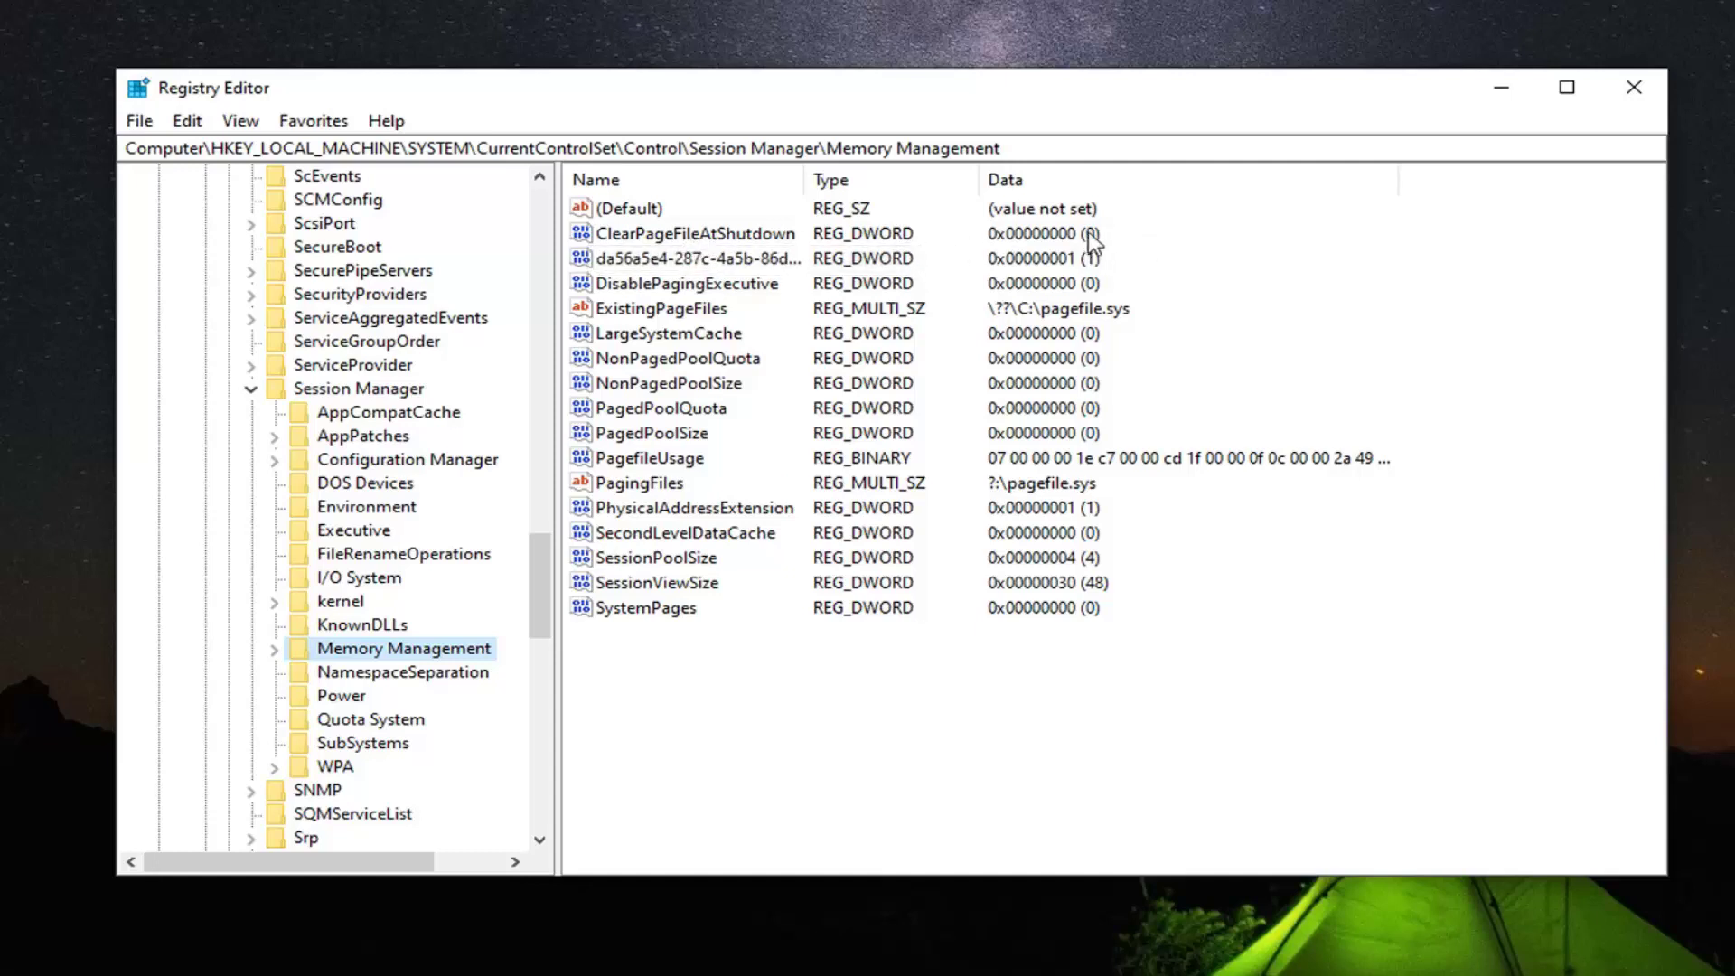
Step: Set the value data of ClearPageFileAtShutdown to 0 in the Memory Management key
{"action": "double_click", "coordinate": [654, 236]}
{"action": "left_click_drag", "start_coordinate": [506, 222], "coordinate": [804, 228]}
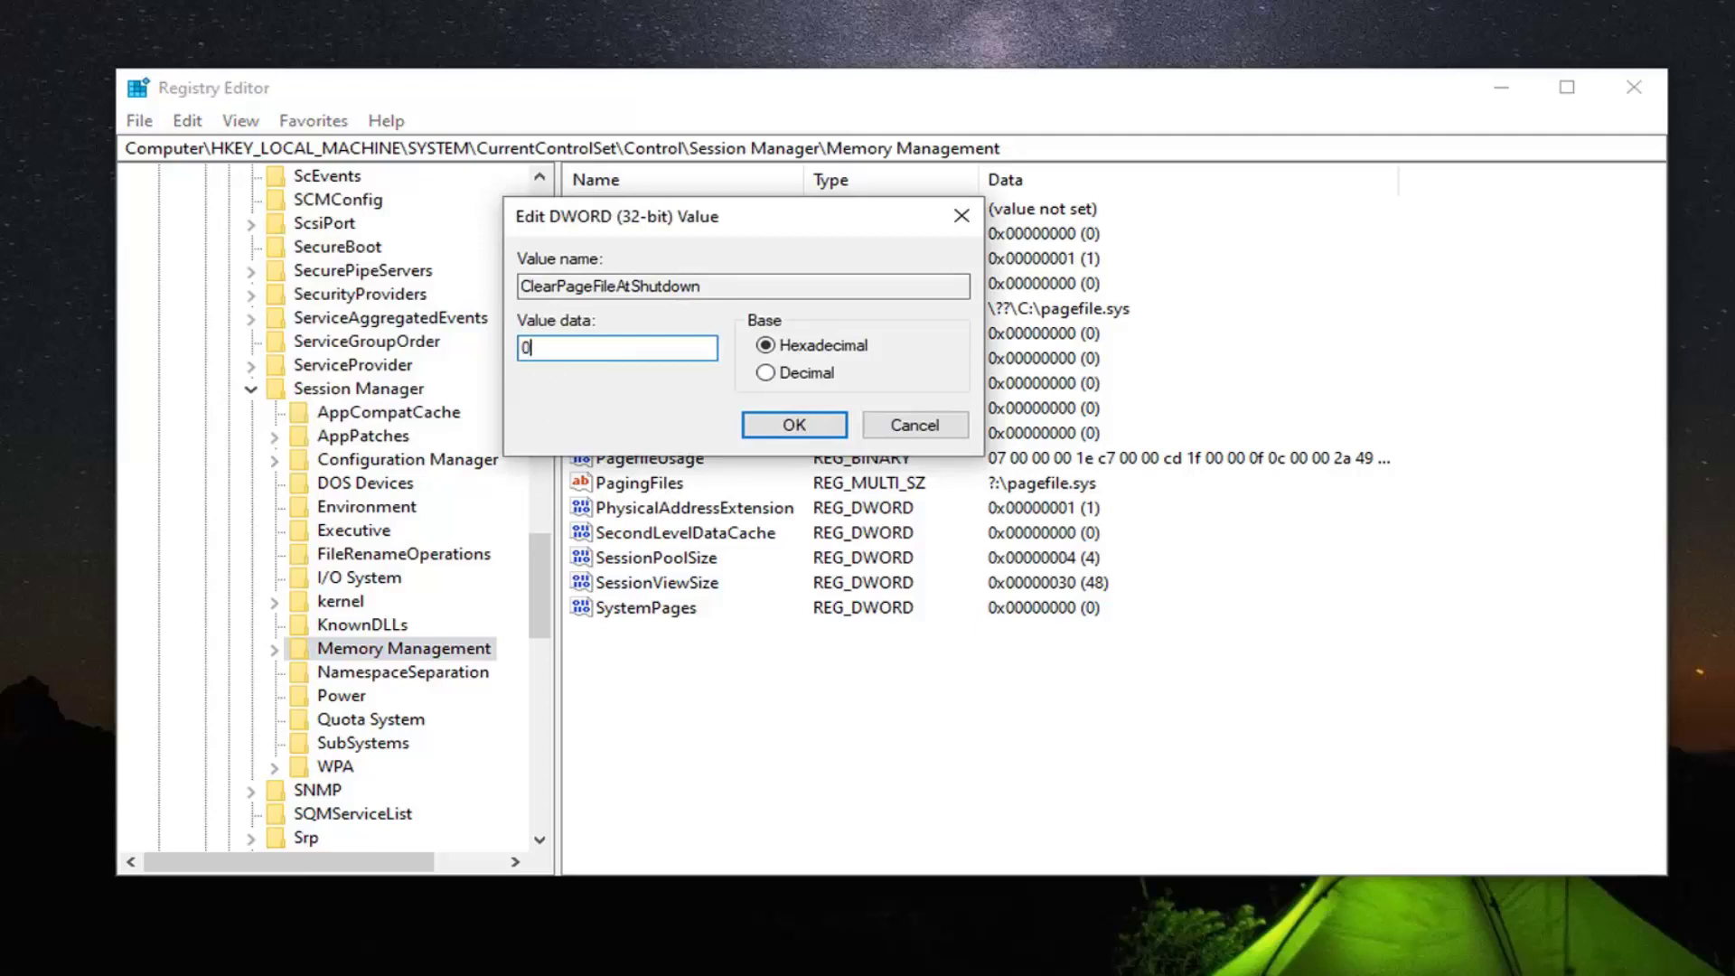
{"action": "left_click", "coordinate": [791, 425]}
Step: Collapse the expanded keys from Session Manager up to HKEY_LOCAL_MACHINE, select Computer, and close Registry Editor
{"action": "left_click", "coordinate": [250, 389]}
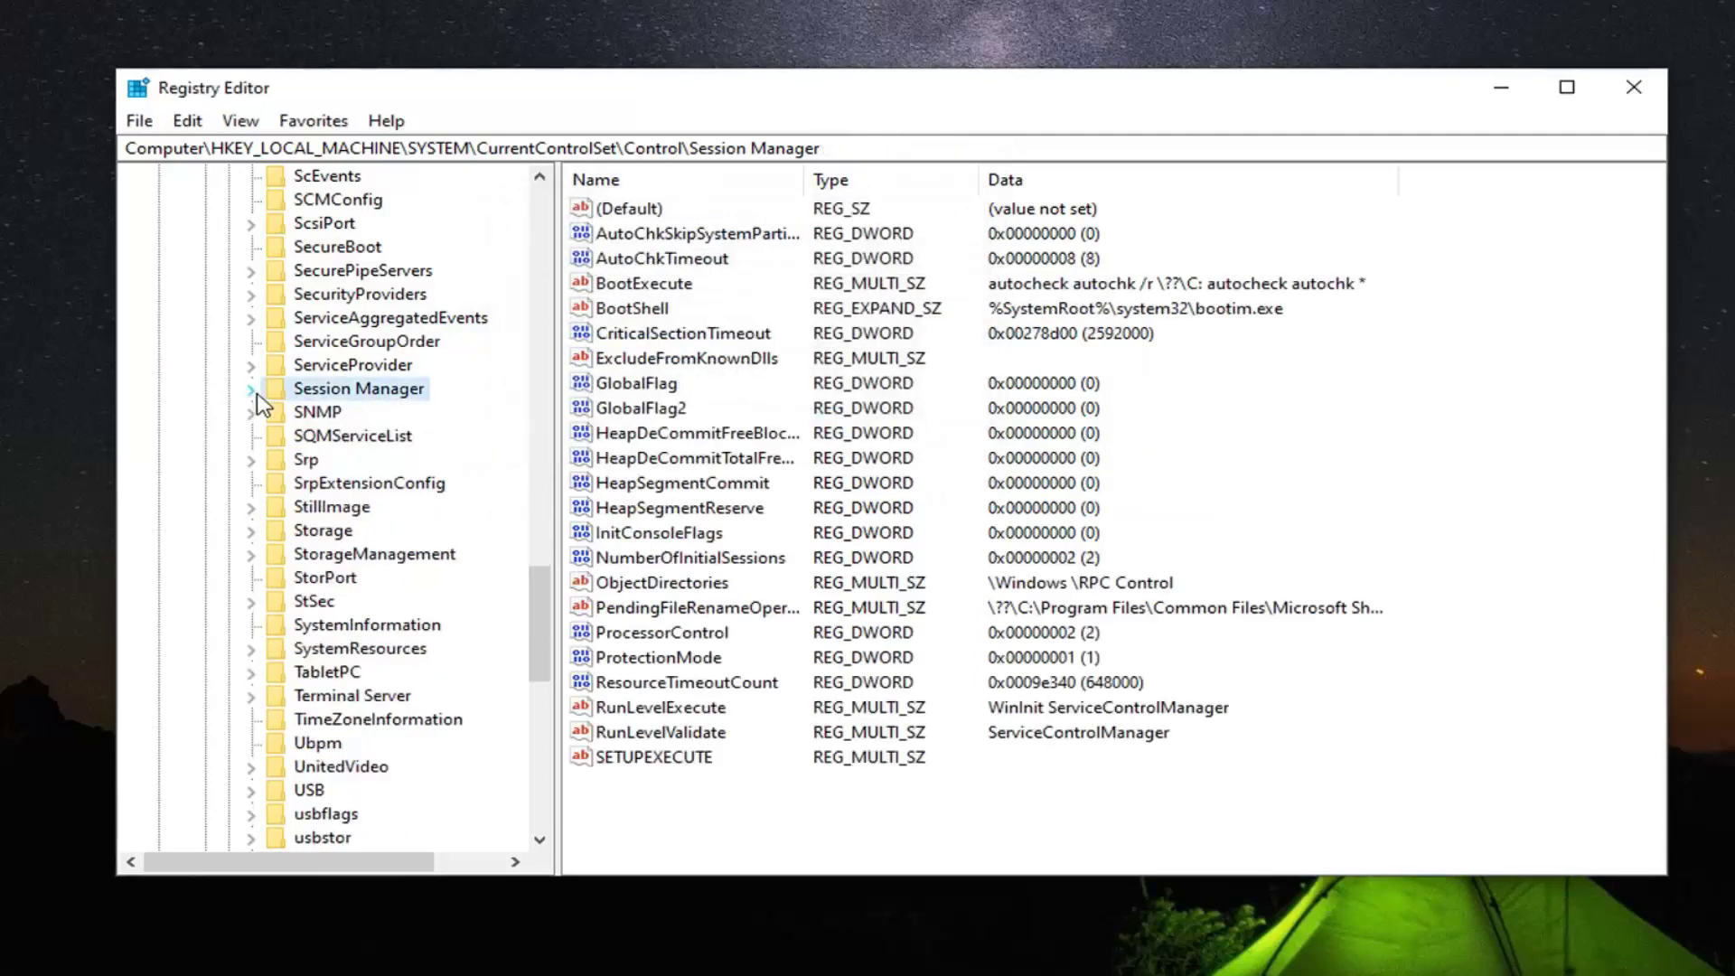
{"action": "scroll", "coordinate": [356, 483], "scroll_direction": "up", "scroll_amount": 20}
{"action": "scroll", "coordinate": [357, 483], "scroll_direction": "up", "scroll_amount": 15}
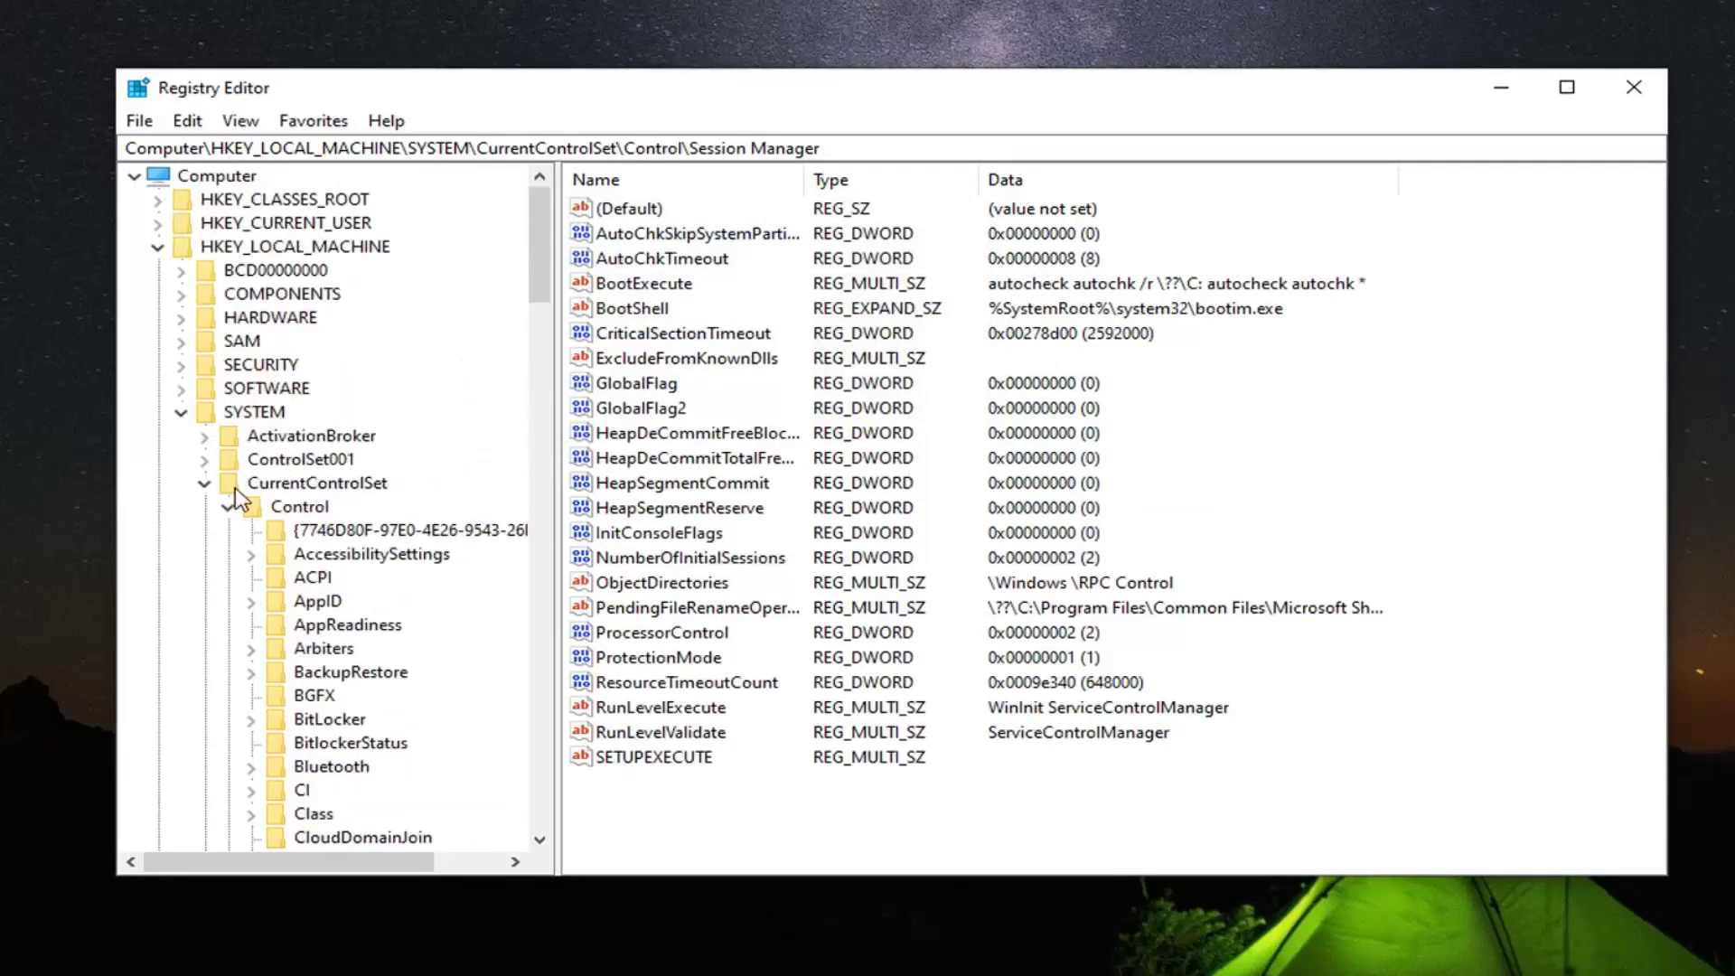
{"action": "left_click", "coordinate": [228, 506]}
{"action": "left_click", "coordinate": [204, 486]}
{"action": "left_click", "coordinate": [181, 413]}
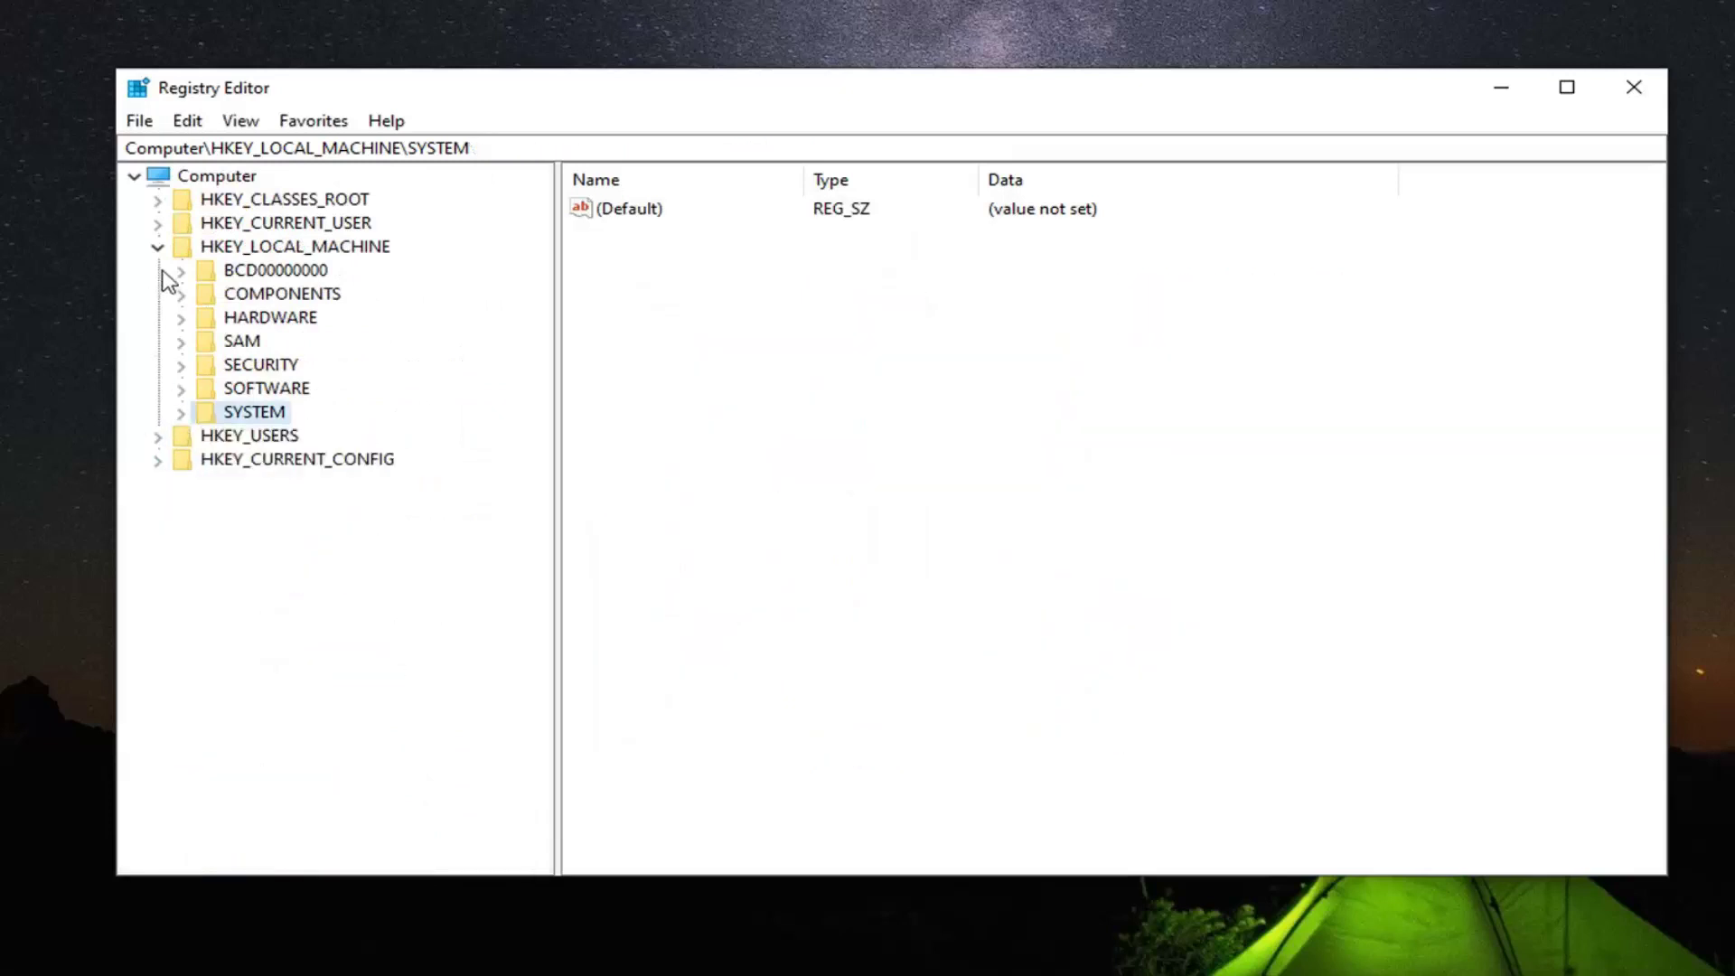
{"action": "left_click", "coordinate": [157, 248]}
{"action": "left_click", "coordinate": [233, 201]}
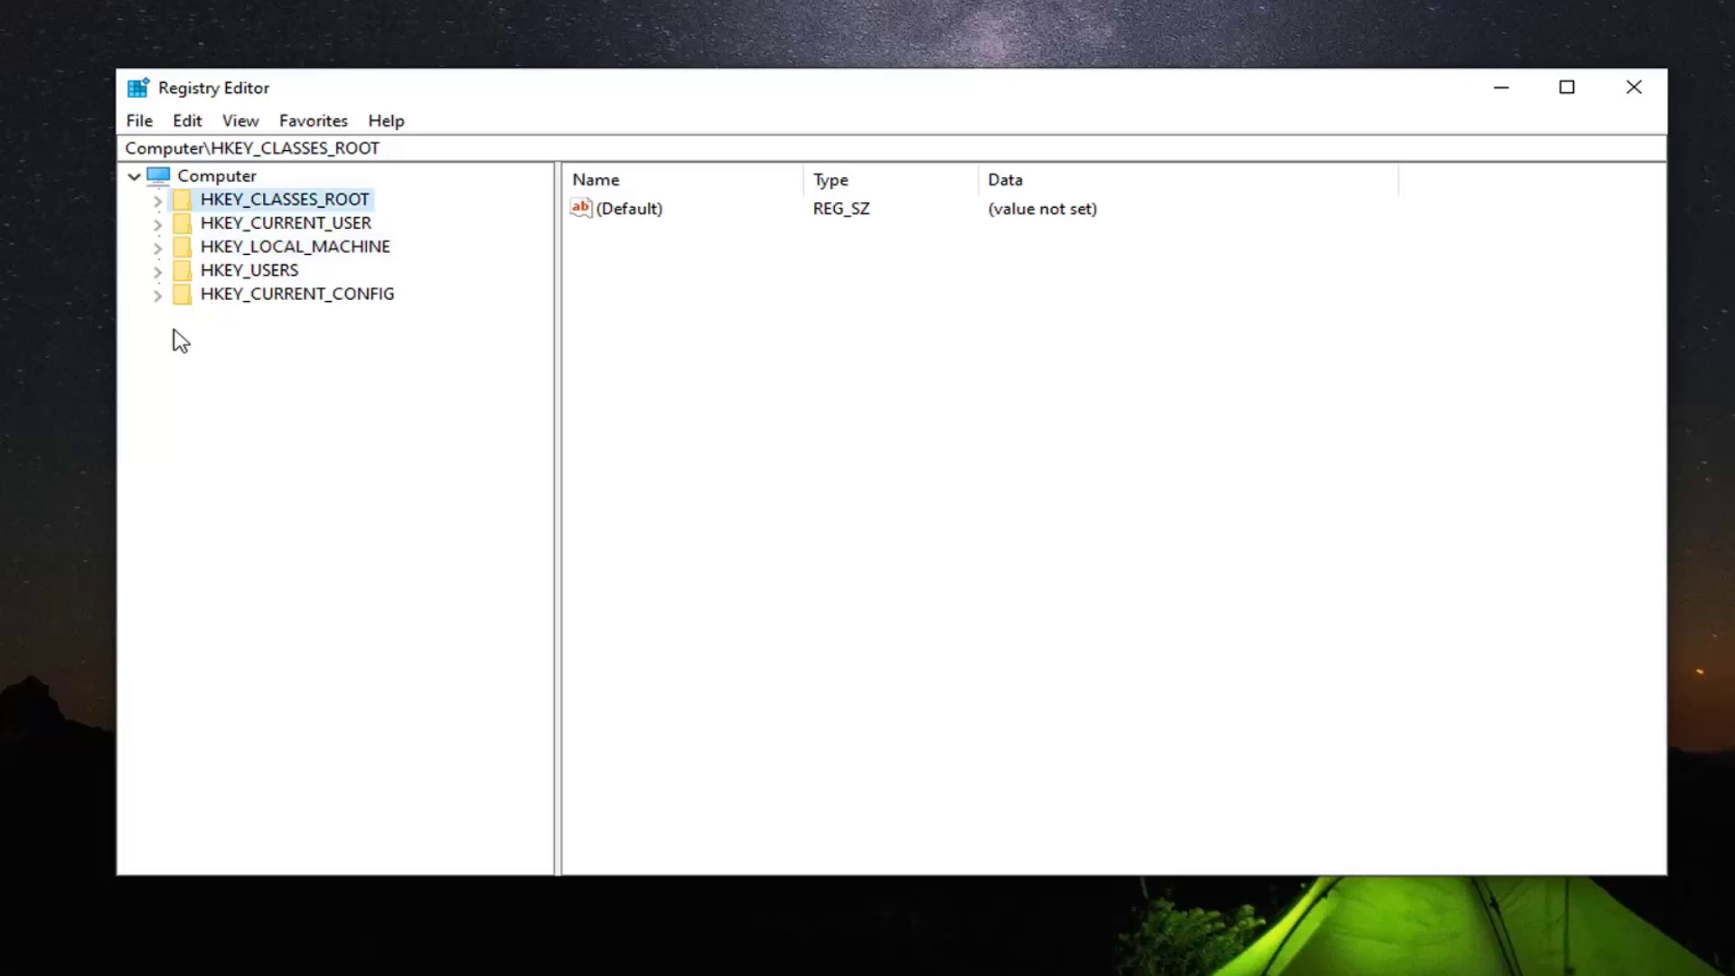
{"action": "left_click", "coordinate": [213, 177]}
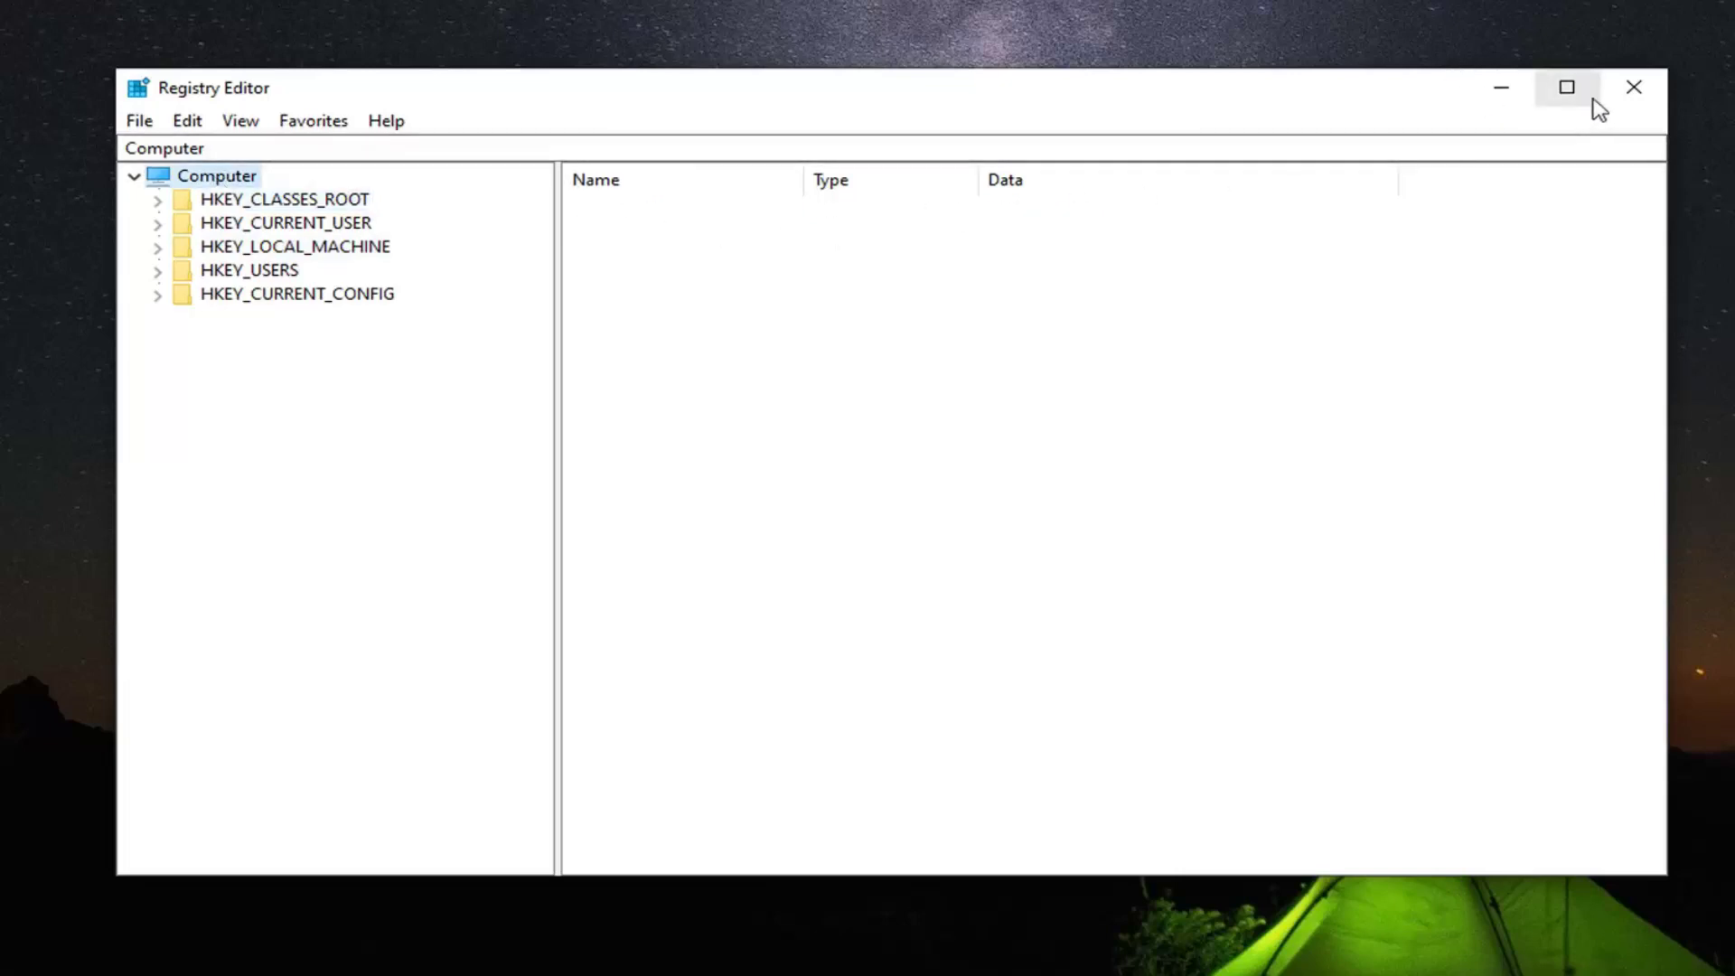
{"action": "left_click", "coordinate": [1620, 103]}
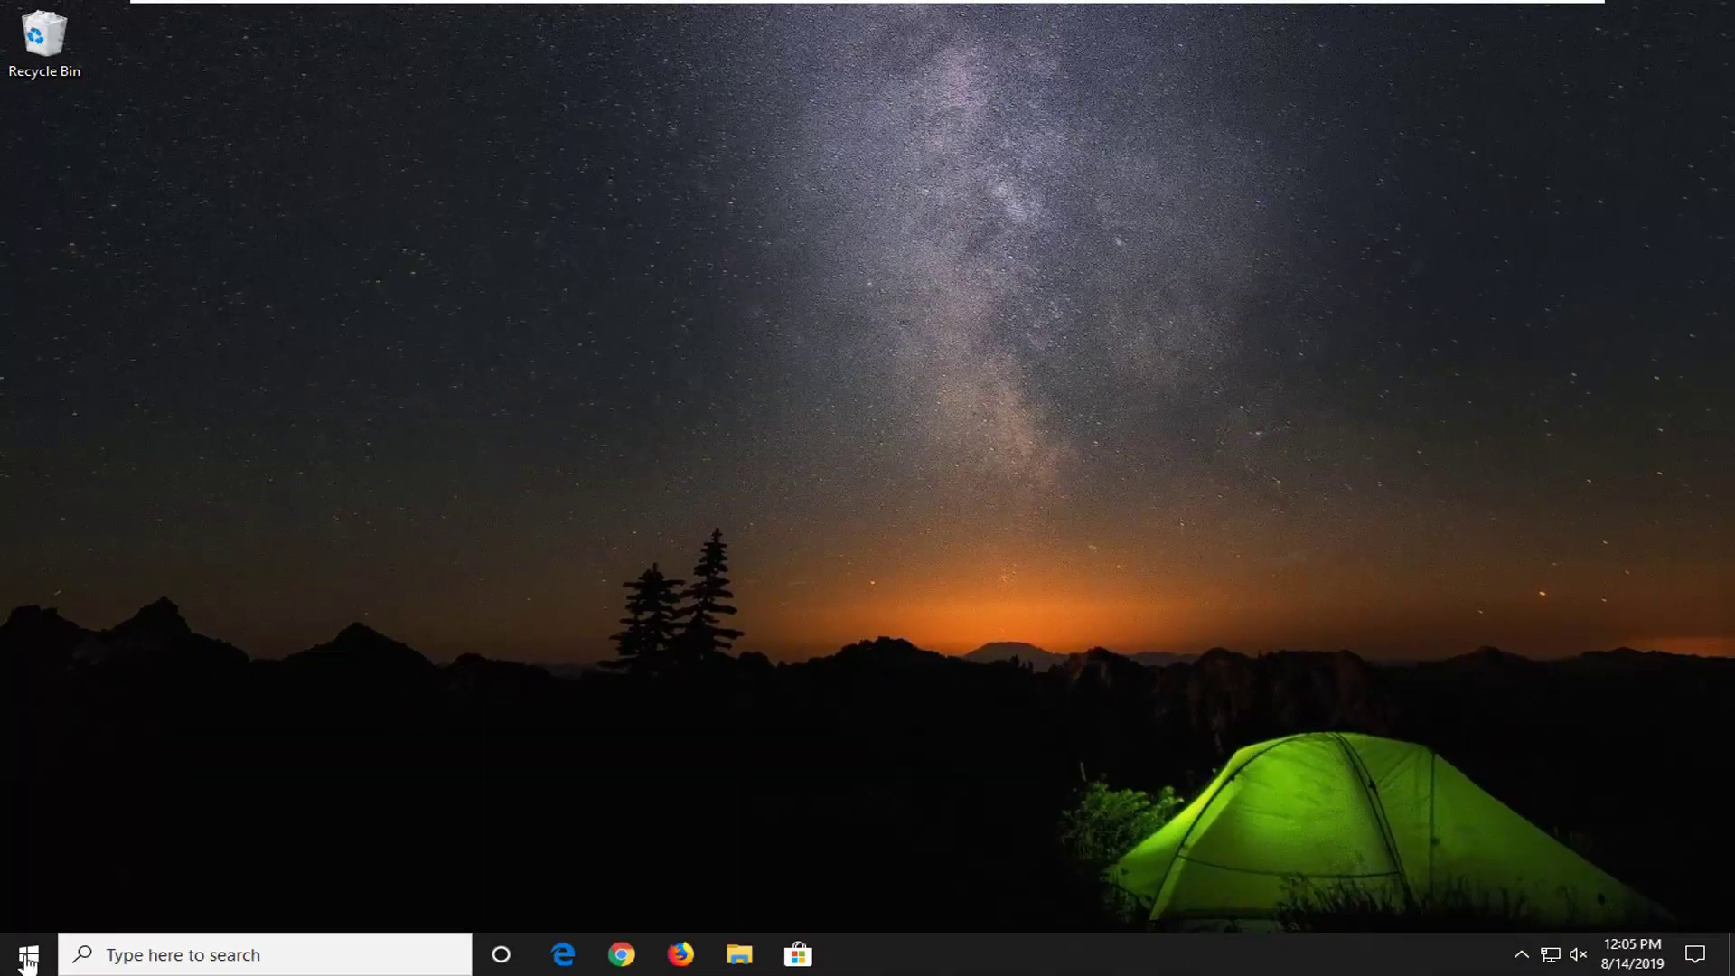
Step: Search Windows for "device manager" and open Device Manager
{"action": "left_click", "coordinate": [27, 958]}
{"action": "type", "text": "de"}
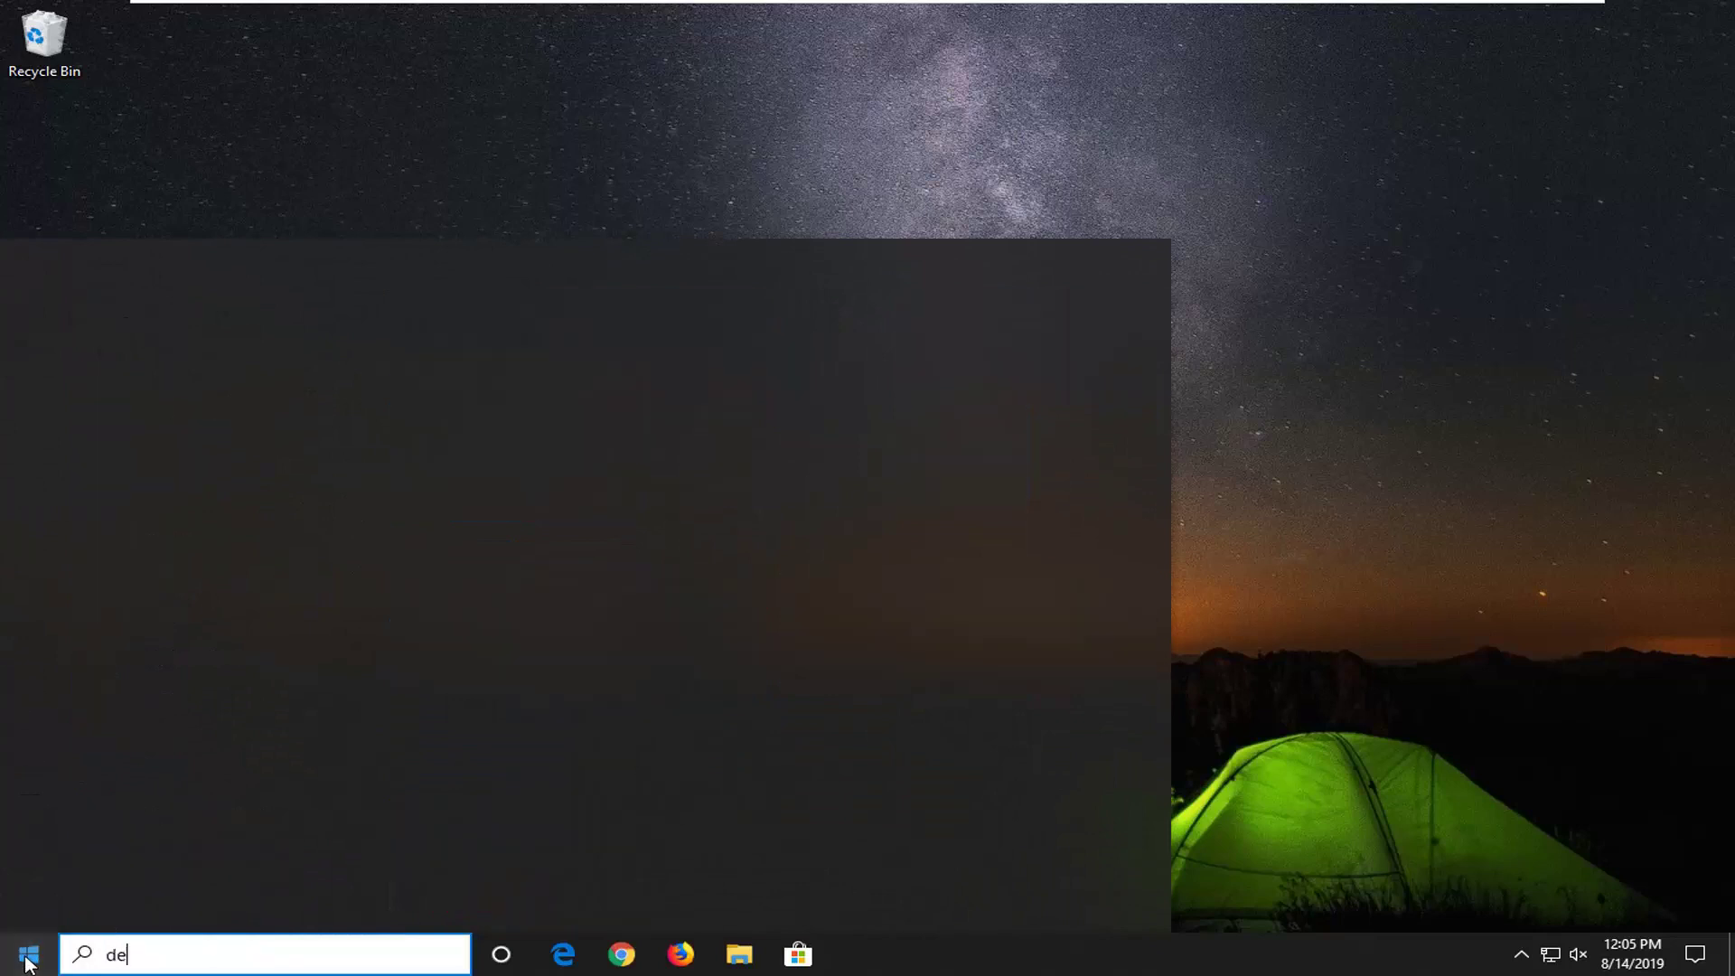
{"action": "type", "text": "vice manager"}
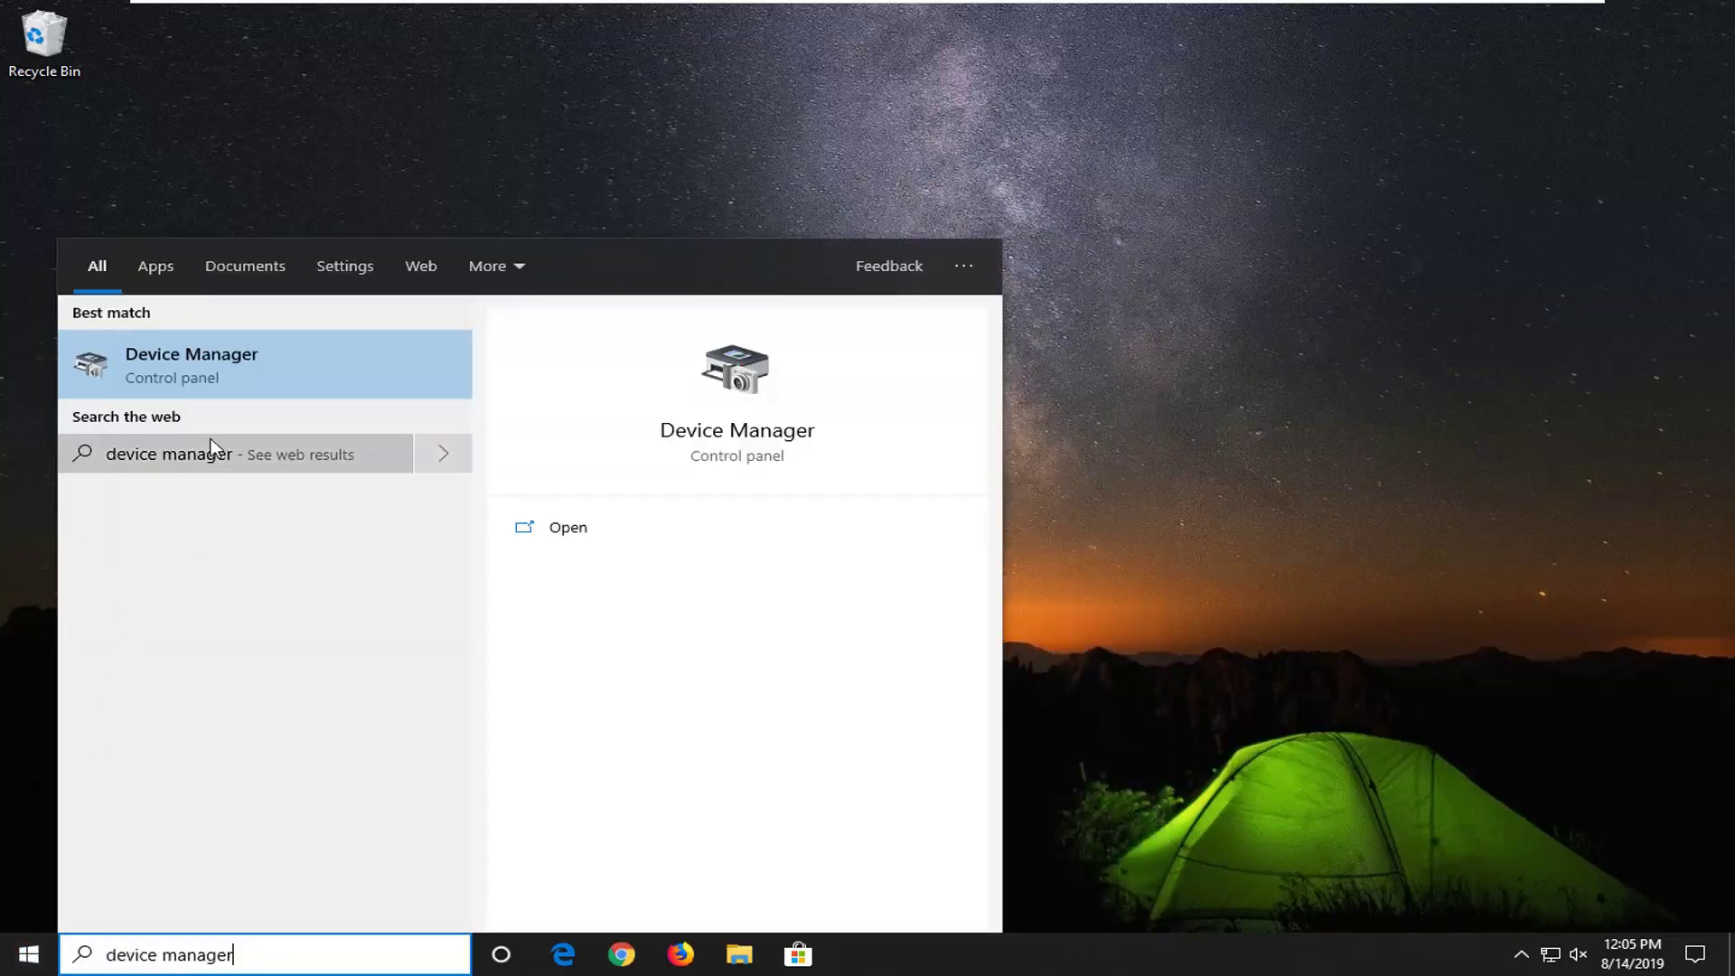
{"action": "left_click", "coordinate": [210, 370]}
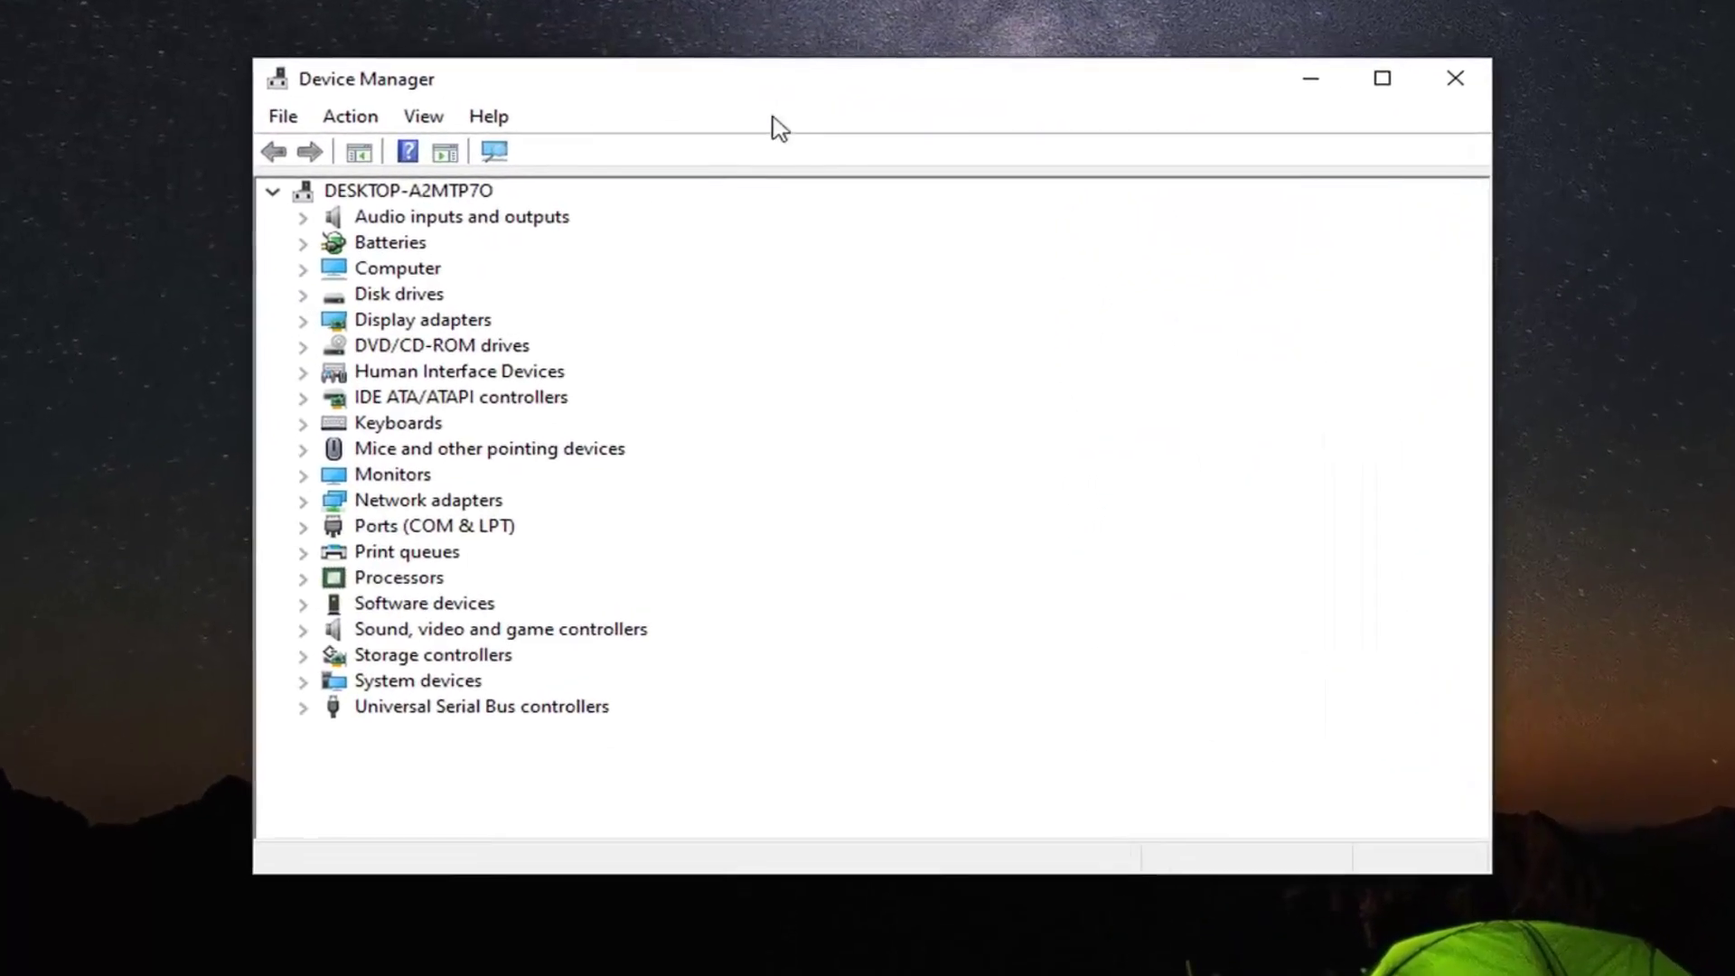
Step: Run an automatic search for updated driver software for the VMware SVGA 3D display adapter, and close Device Manager
{"action": "left_click", "coordinate": [396, 324]}
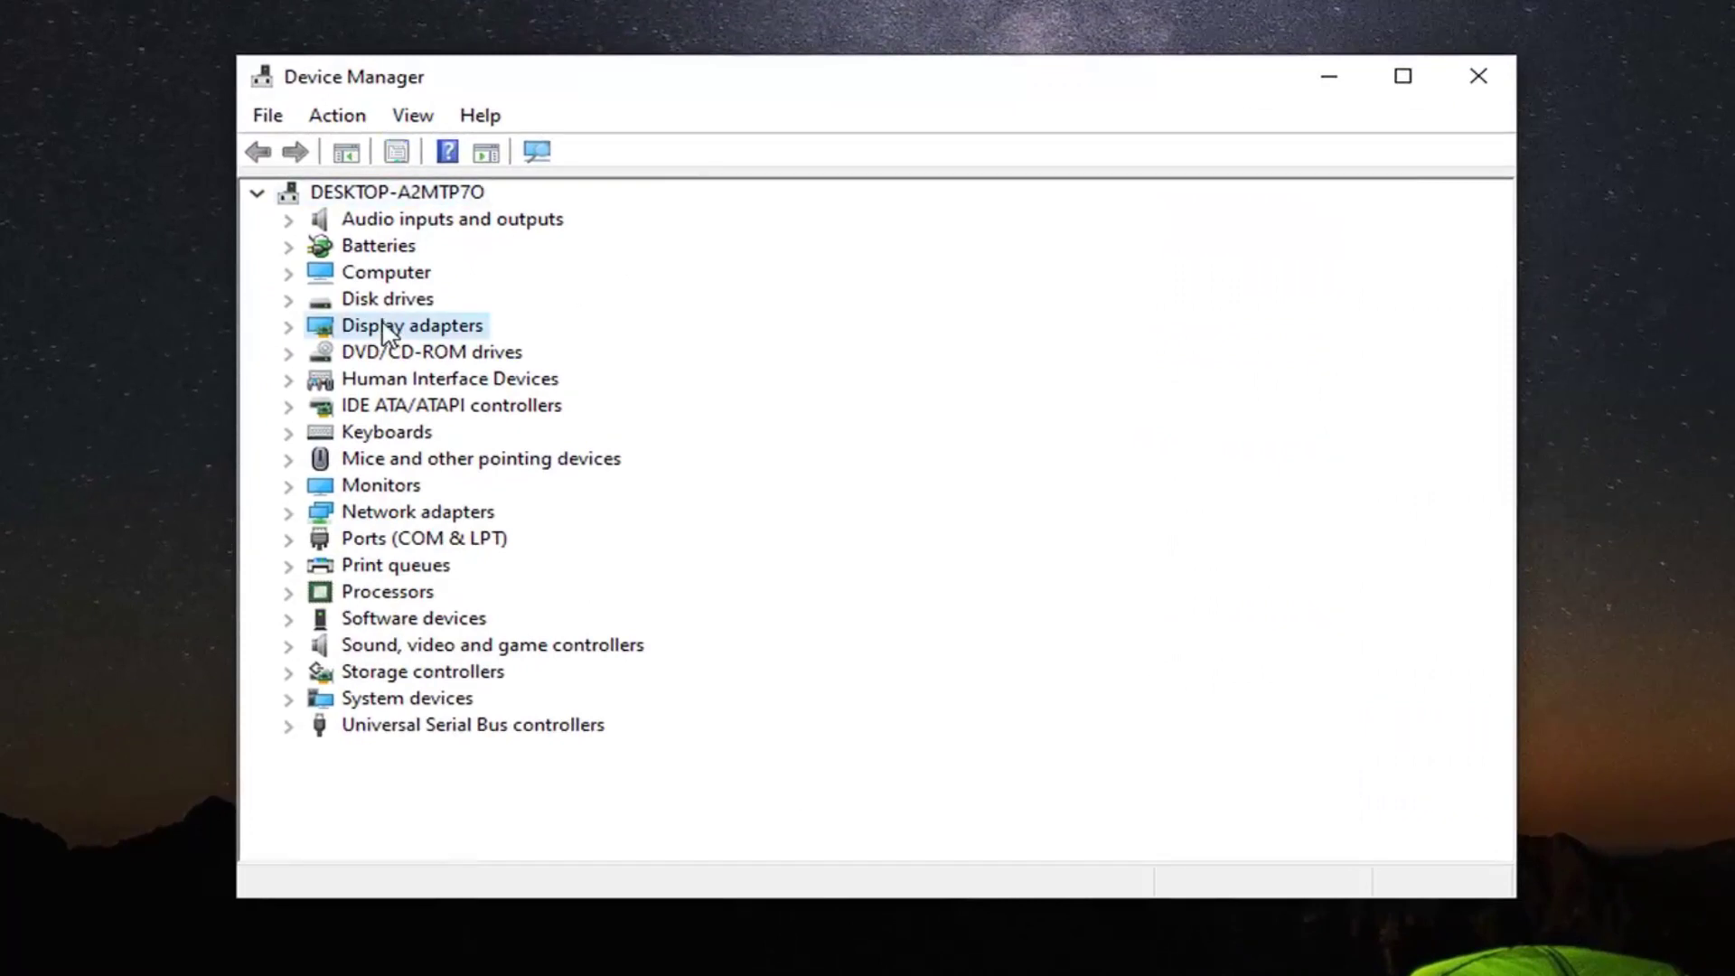
{"action": "double_click", "coordinate": [382, 327]}
{"action": "left_click", "coordinate": [412, 356]}
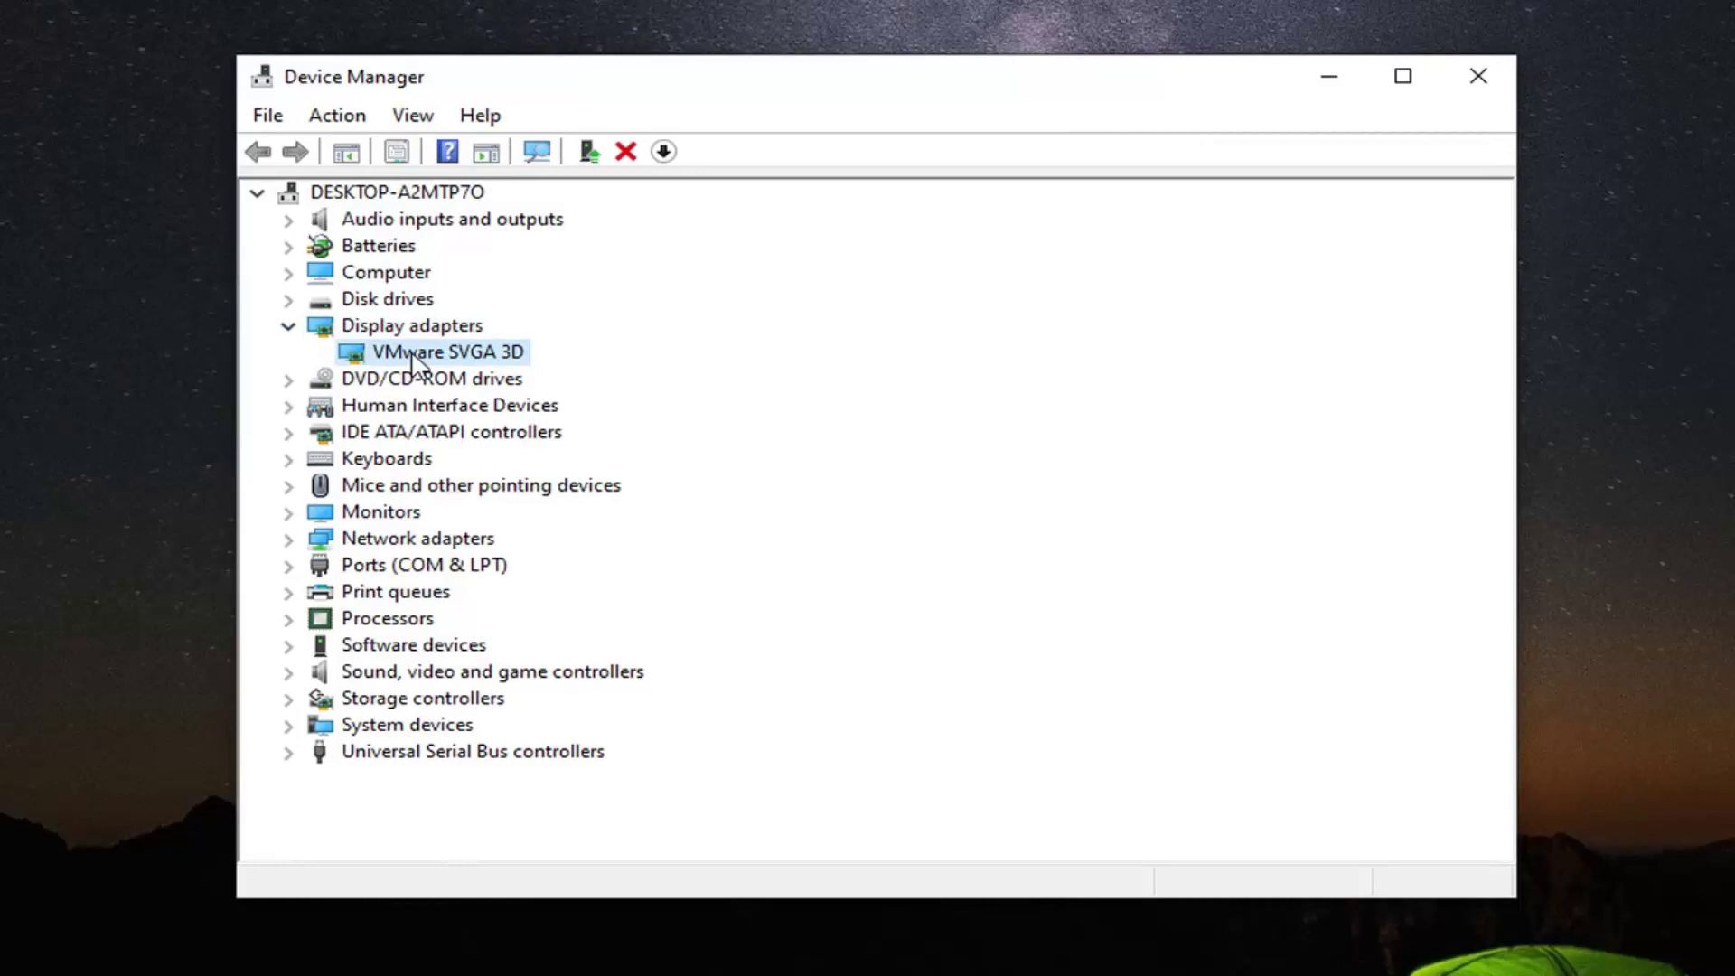
{"action": "right_click", "coordinate": [412, 361]}
{"action": "left_click", "coordinate": [506, 373]}
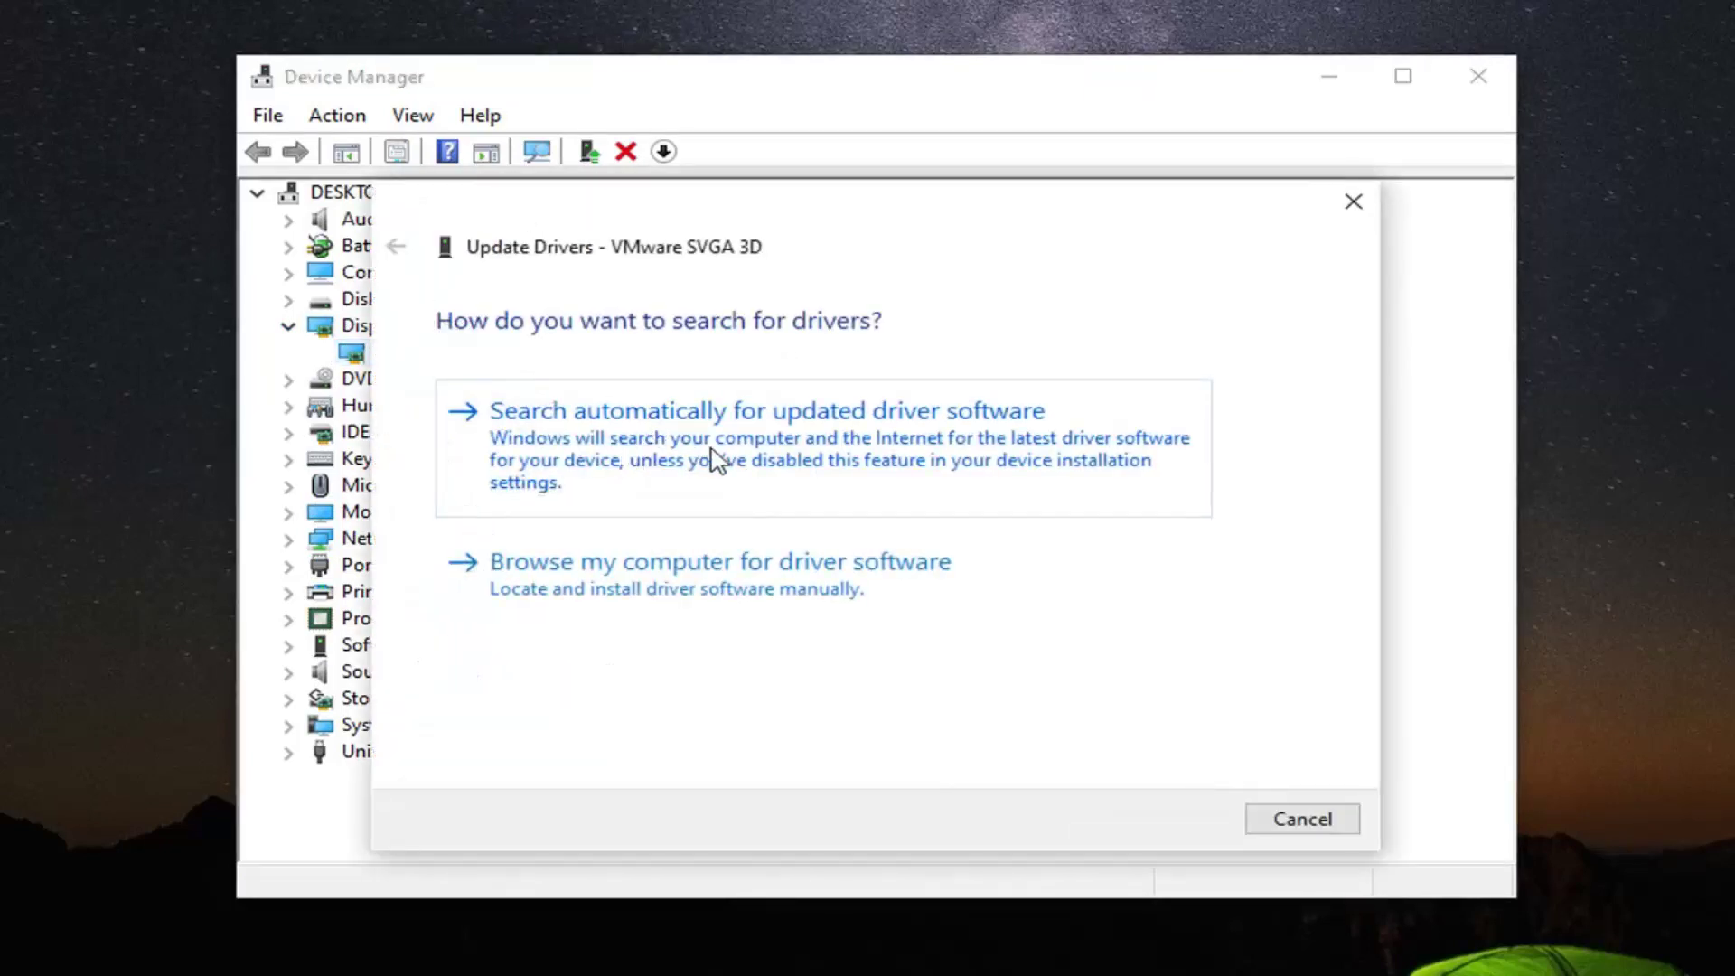
{"action": "left_click", "coordinate": [719, 461]}
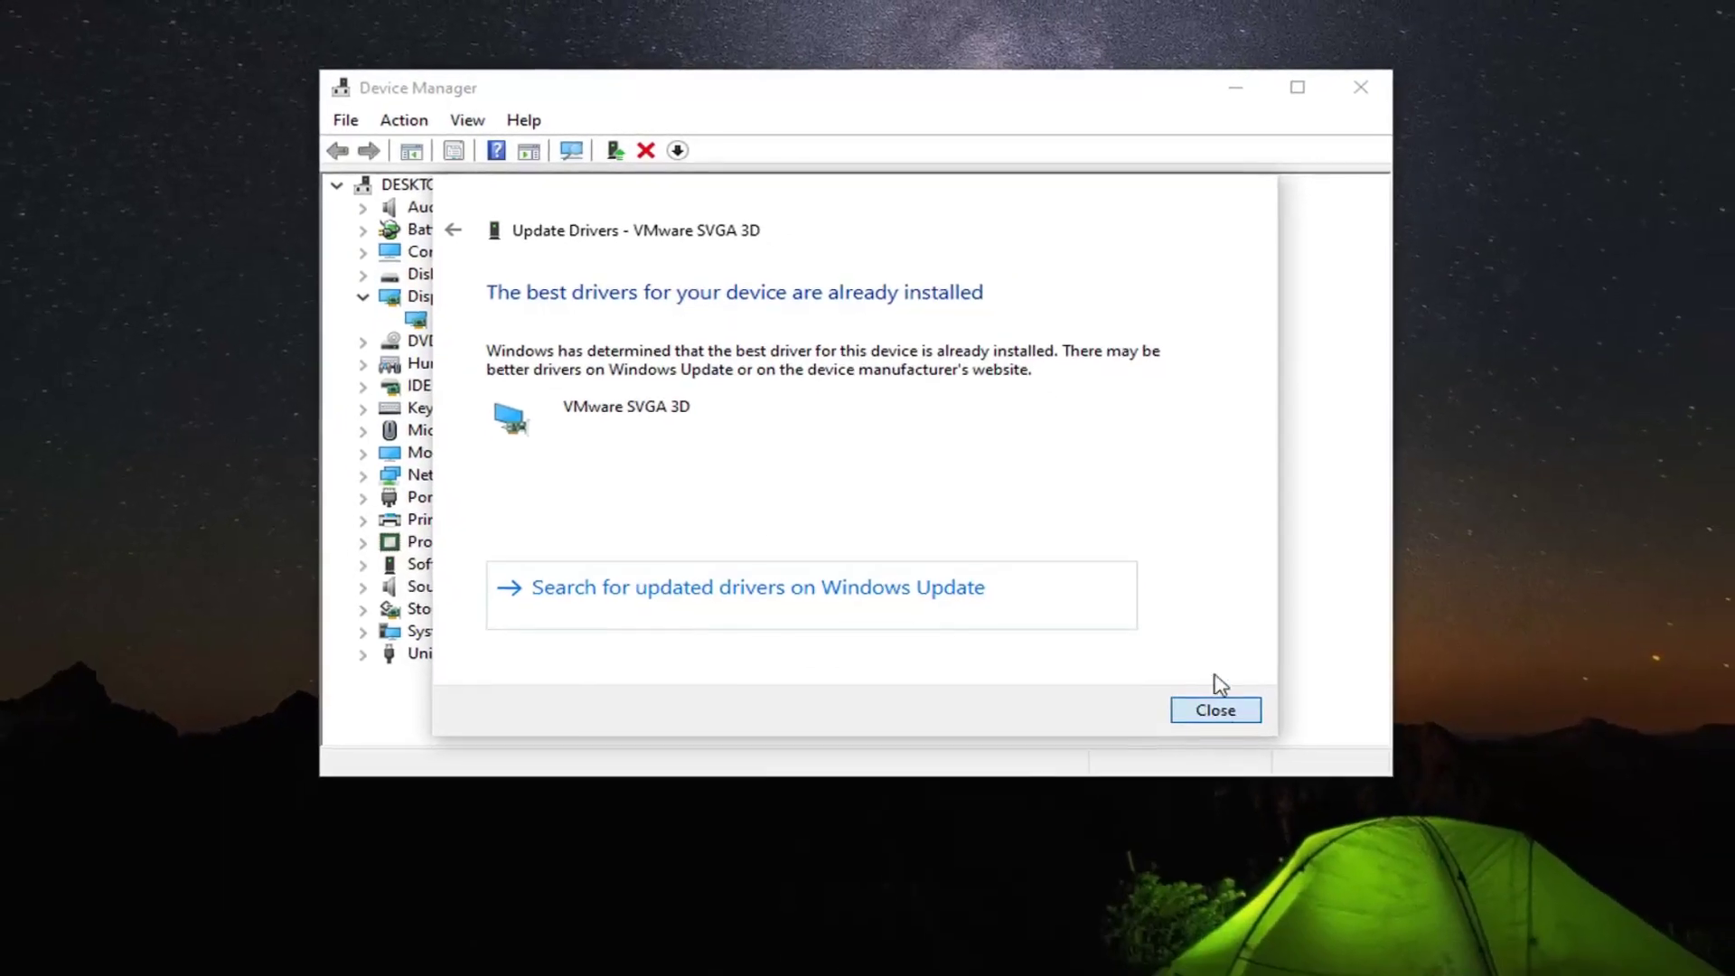
{"action": "left_click", "coordinate": [1215, 710]}
{"action": "left_click", "coordinate": [1359, 87]}
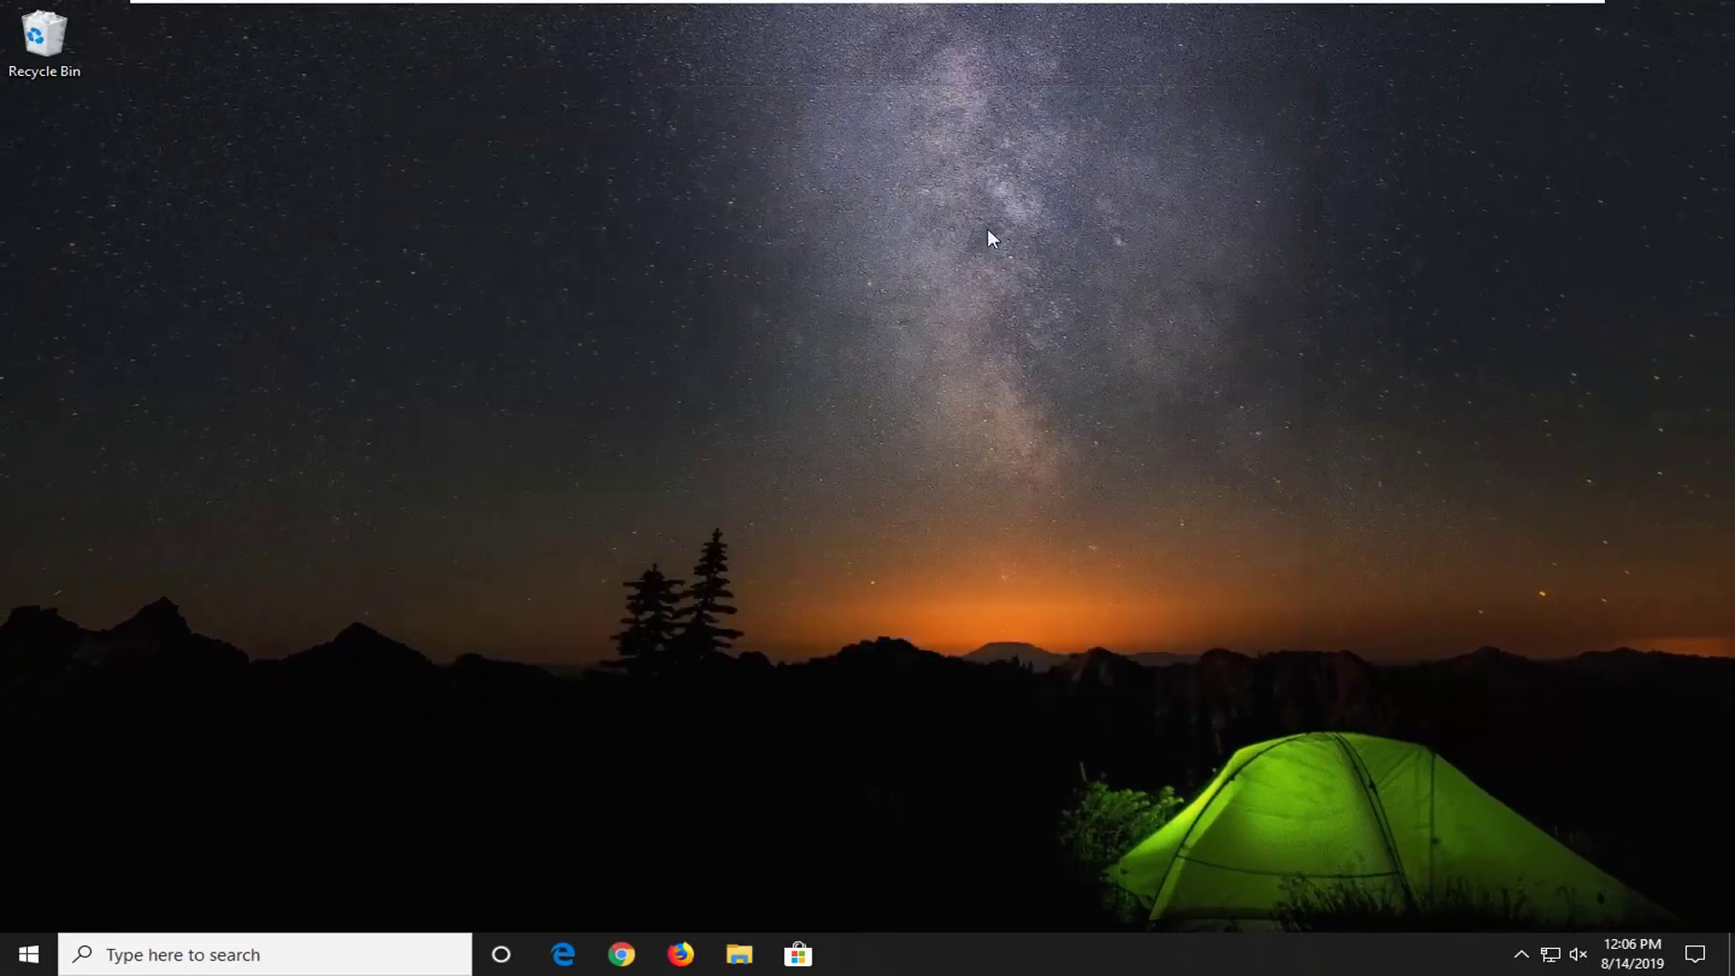
Step: Search Windows for "system restore" and open the System Protection settings in System Properties
{"action": "left_click", "coordinate": [32, 954]}
{"action": "type", "text": "s"}
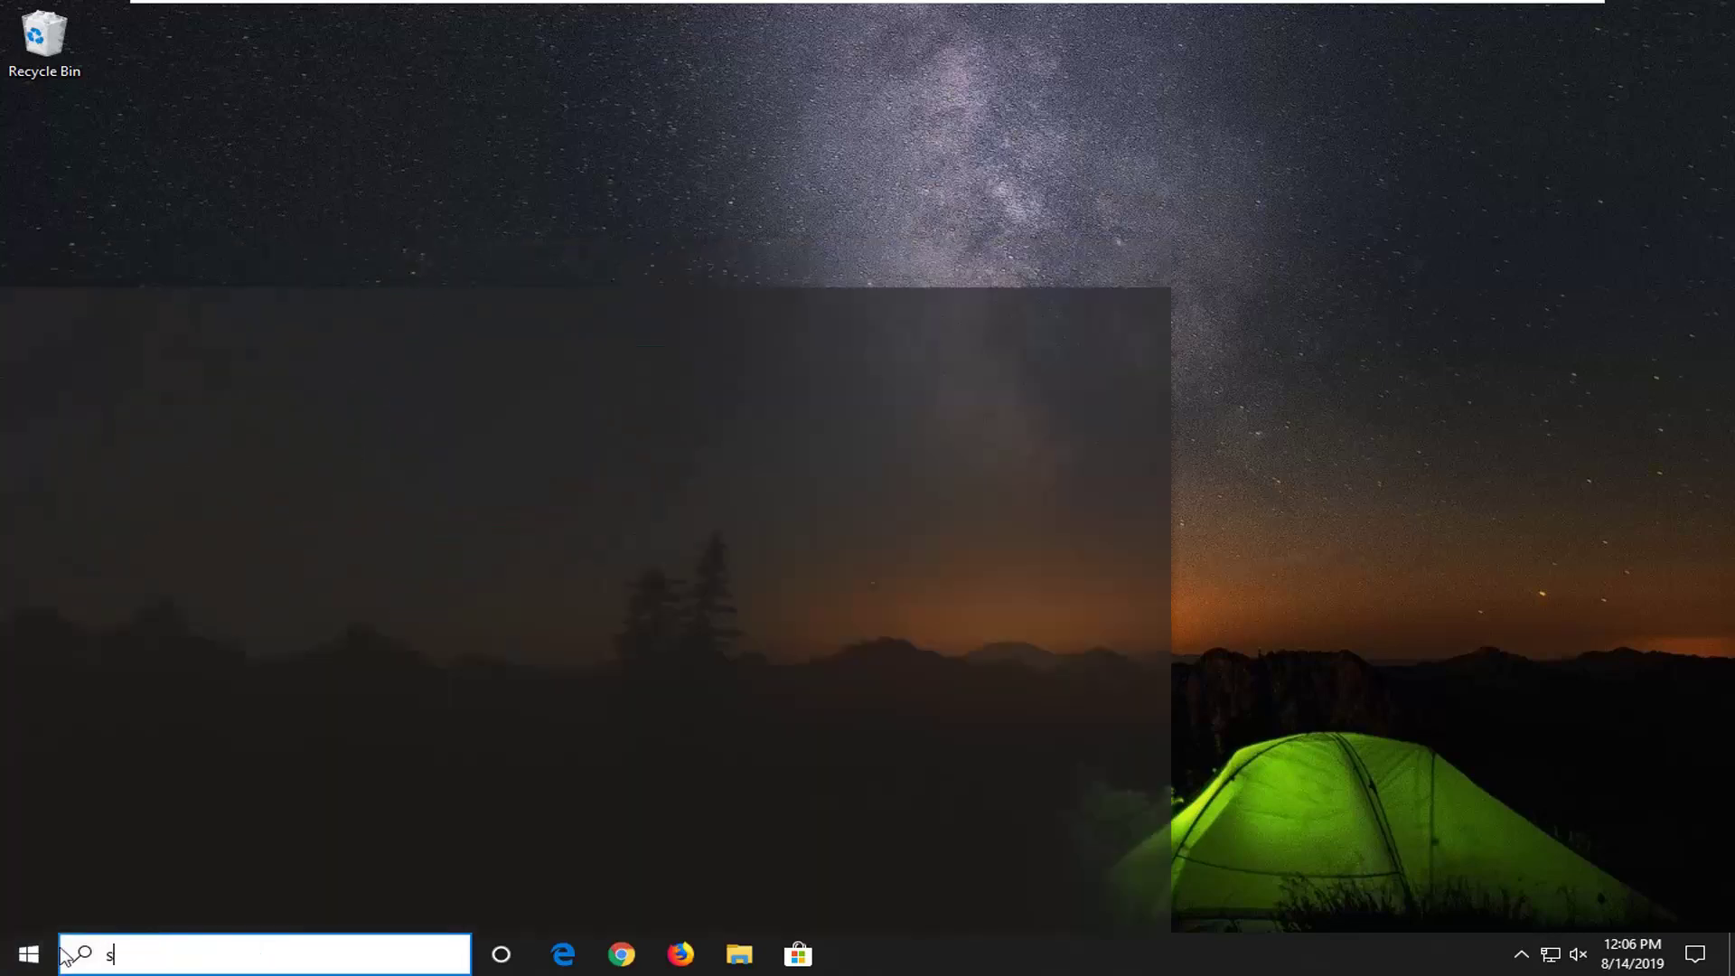
{"action": "type", "text": "ystem restore"}
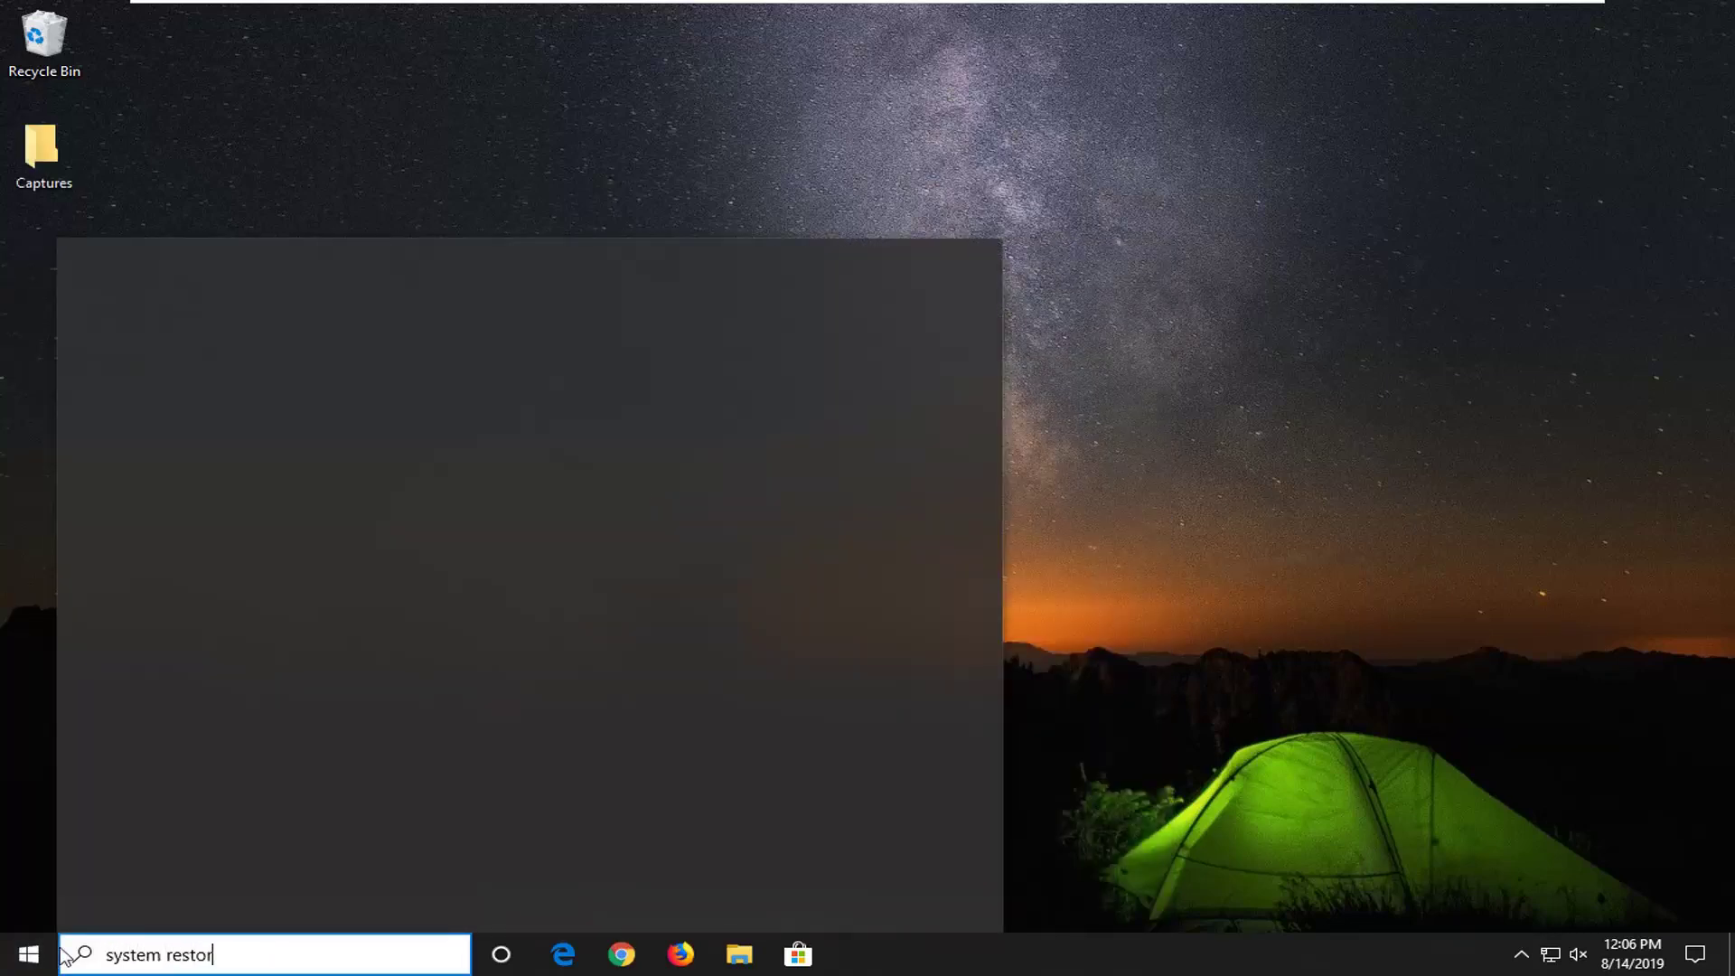
{"action": "left_click", "coordinate": [263, 362]}
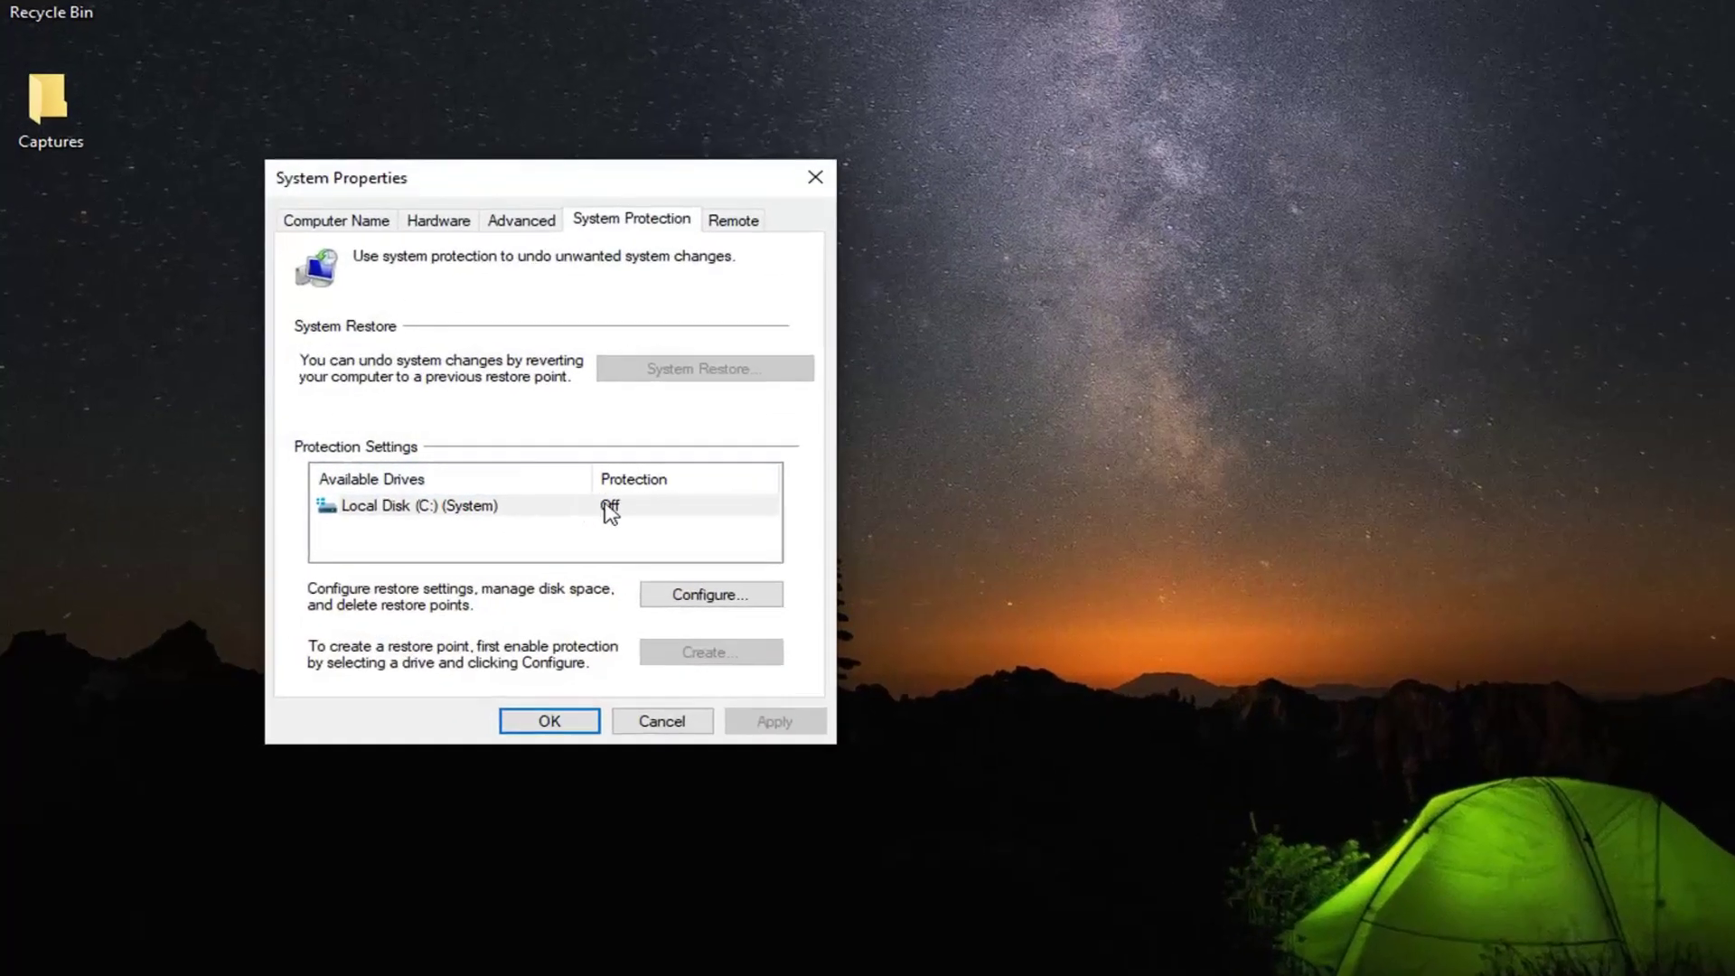
Step: Turn on system protection for Local Disk (C:) with a maximum disk space usage of about 5% (1.47 GB)
{"action": "left_click", "coordinate": [461, 498]}
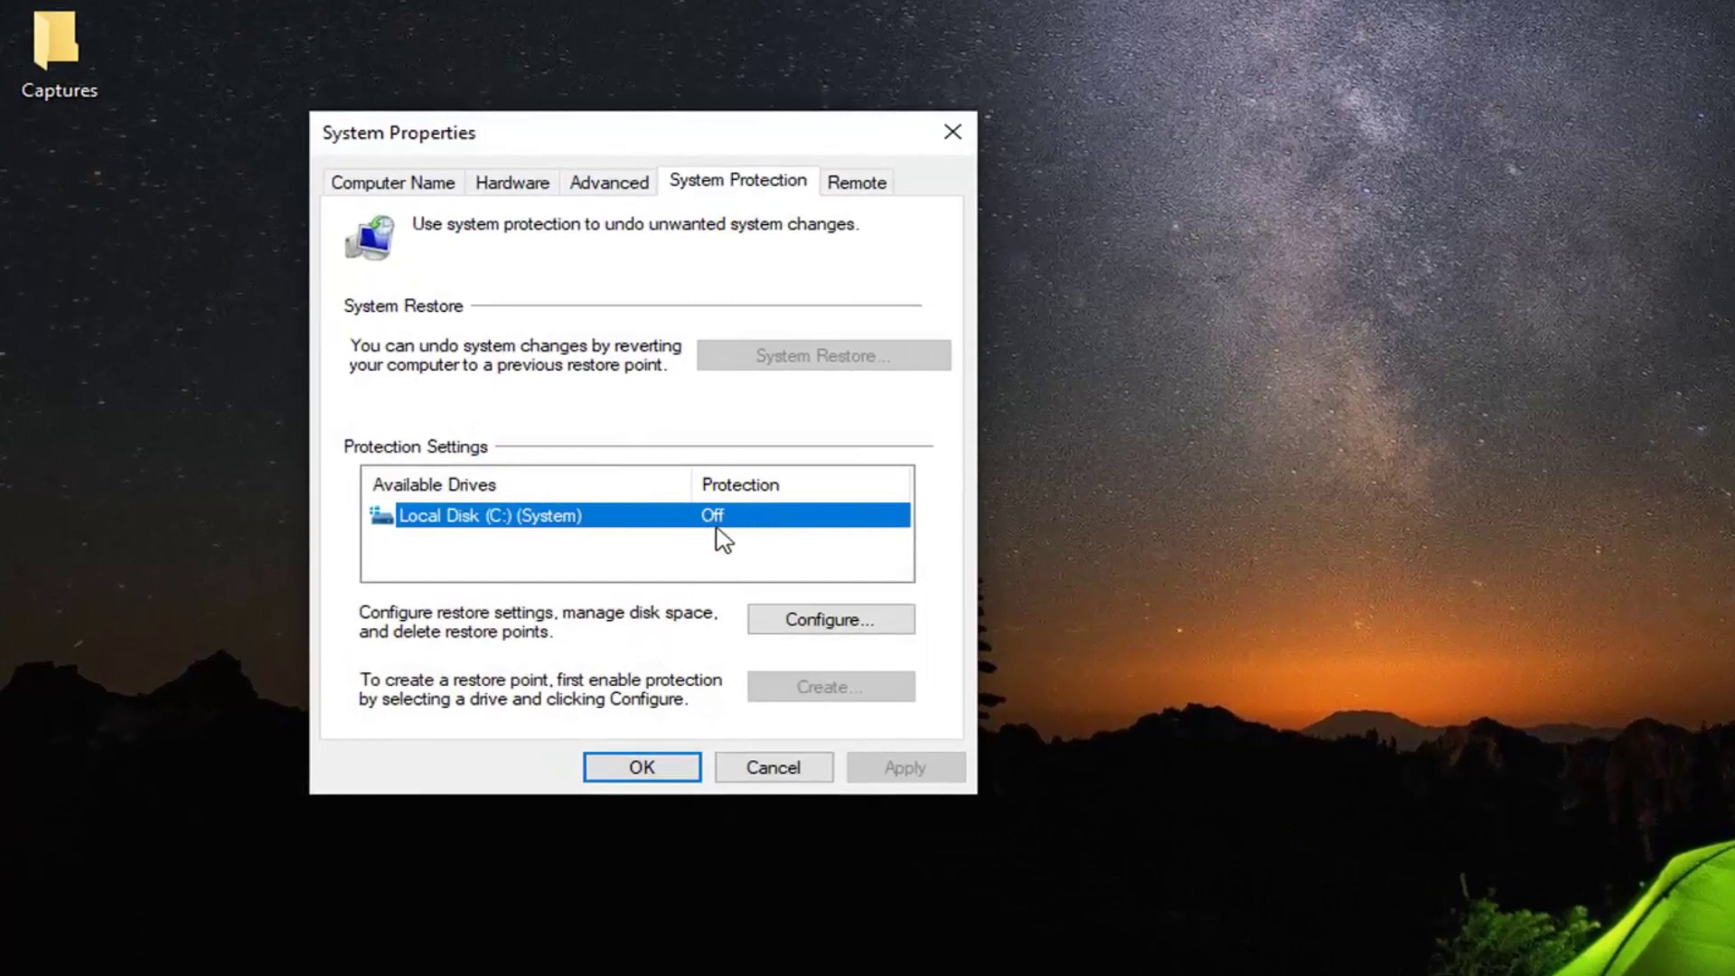
{"action": "left_click", "coordinate": [786, 619]}
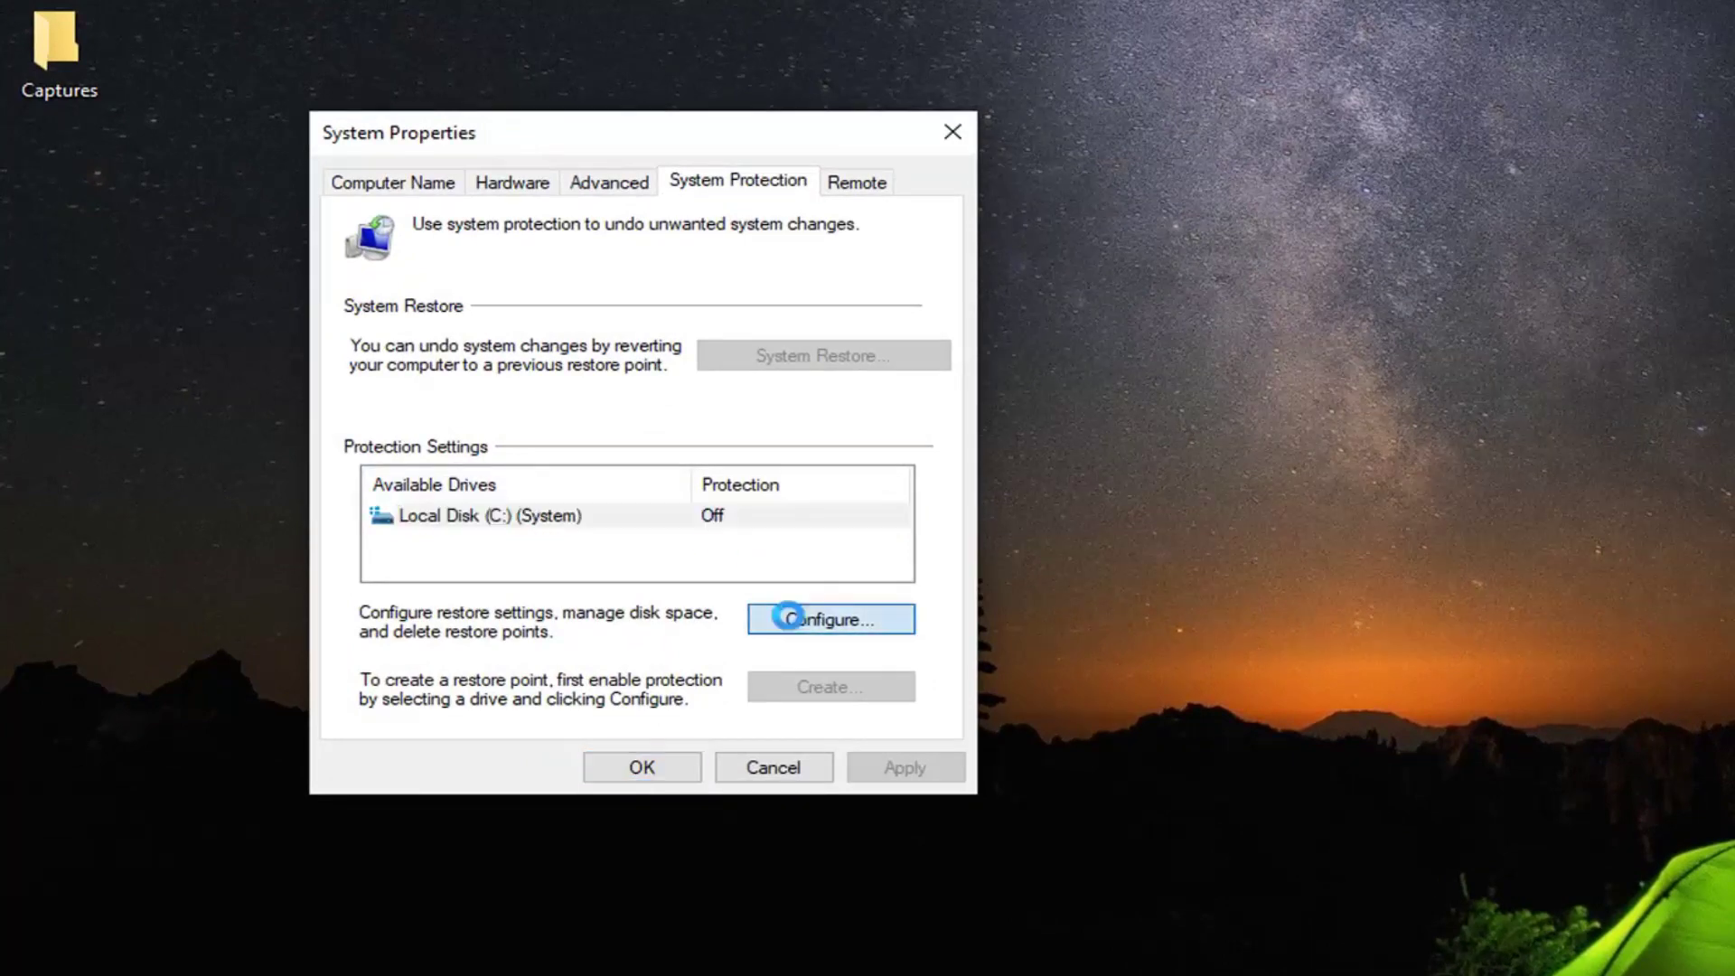
{"action": "left_click", "coordinate": [548, 343]}
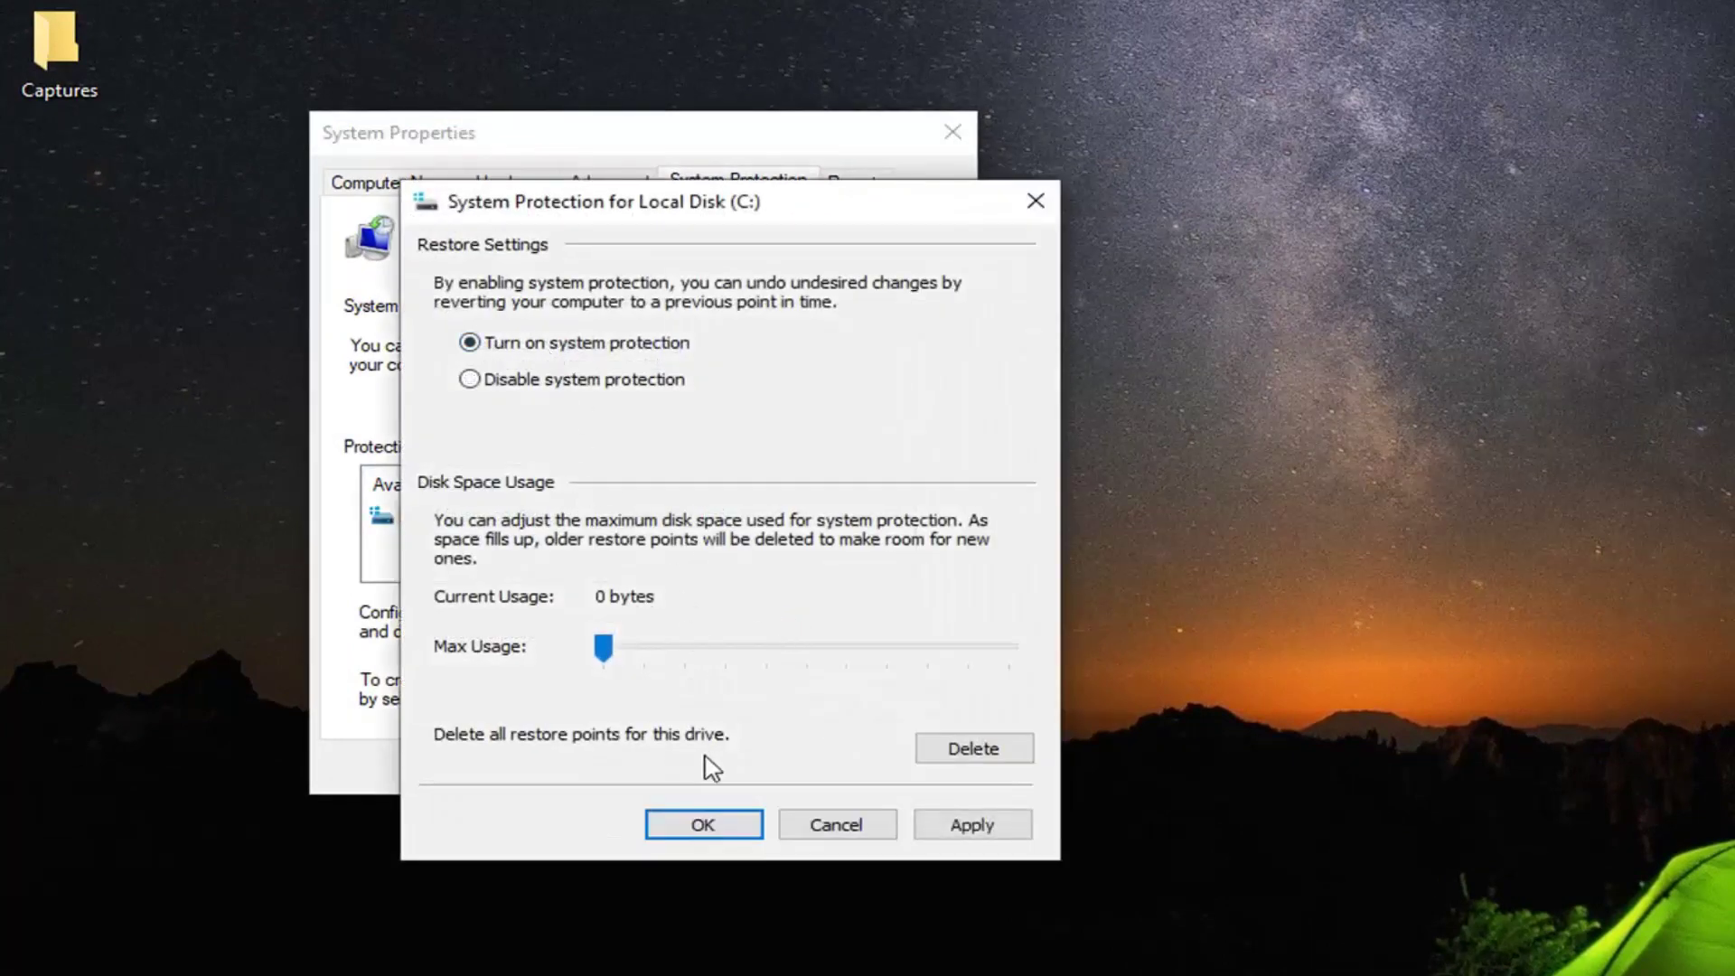
{"action": "left_click_drag", "start_coordinate": [604, 651], "coordinate": [625, 651]}
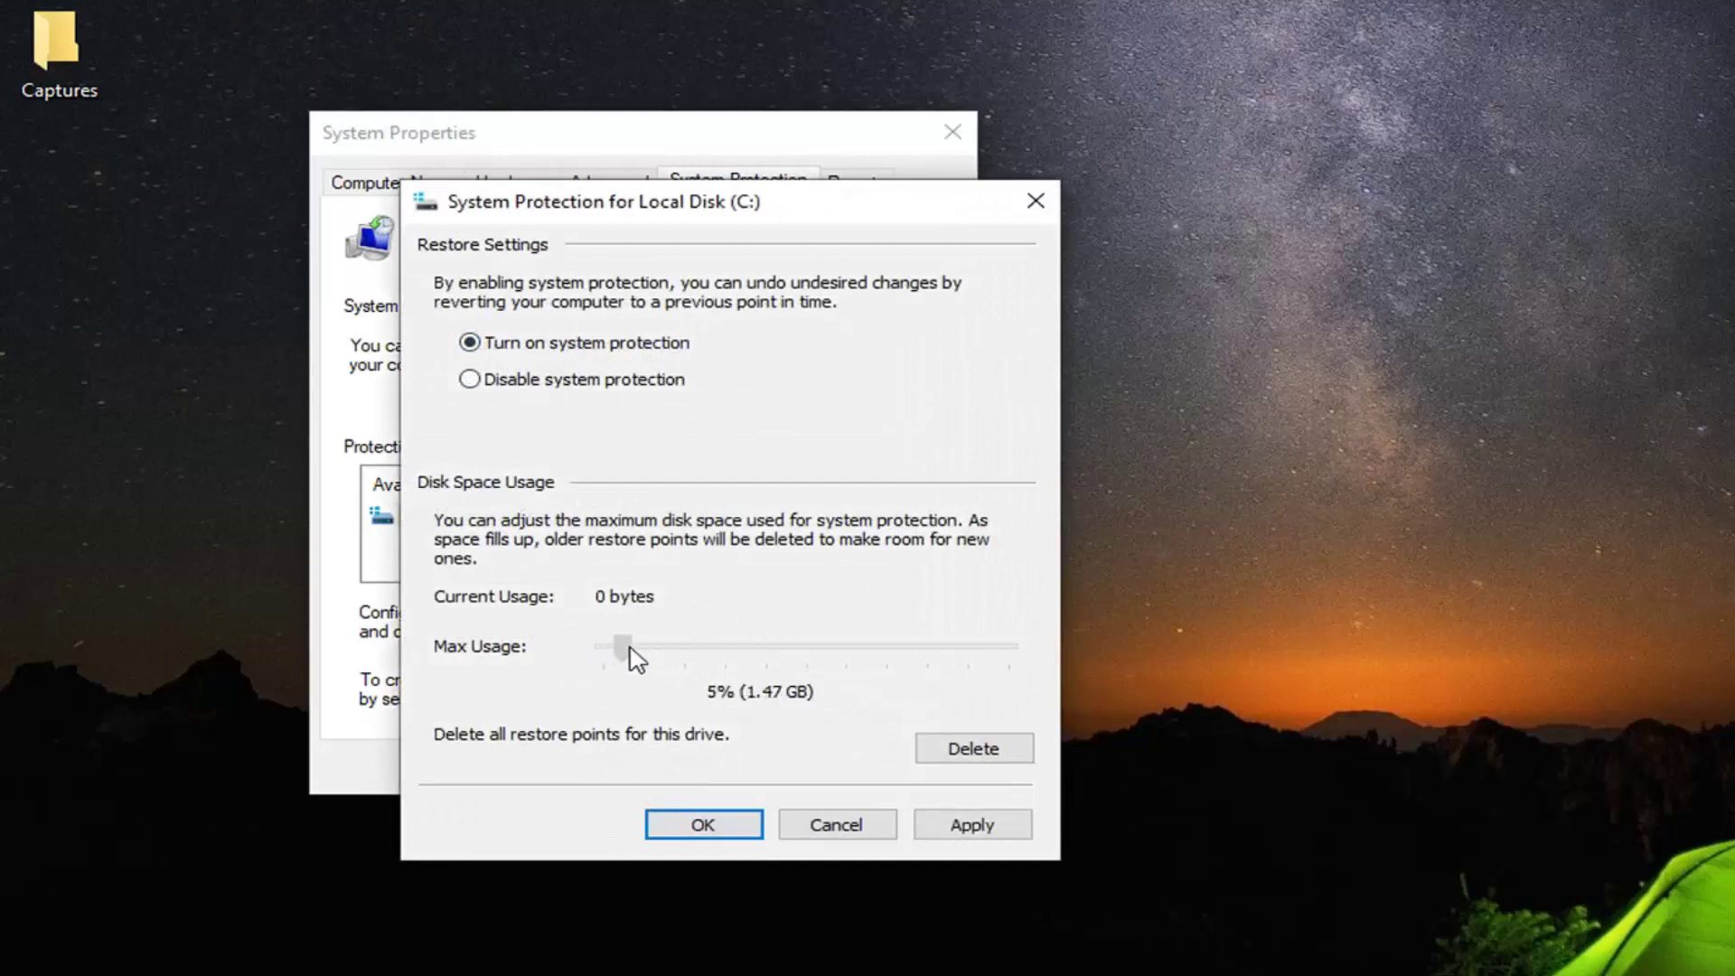
{"action": "left_click", "coordinate": [985, 831]}
{"action": "left_click", "coordinate": [703, 825]}
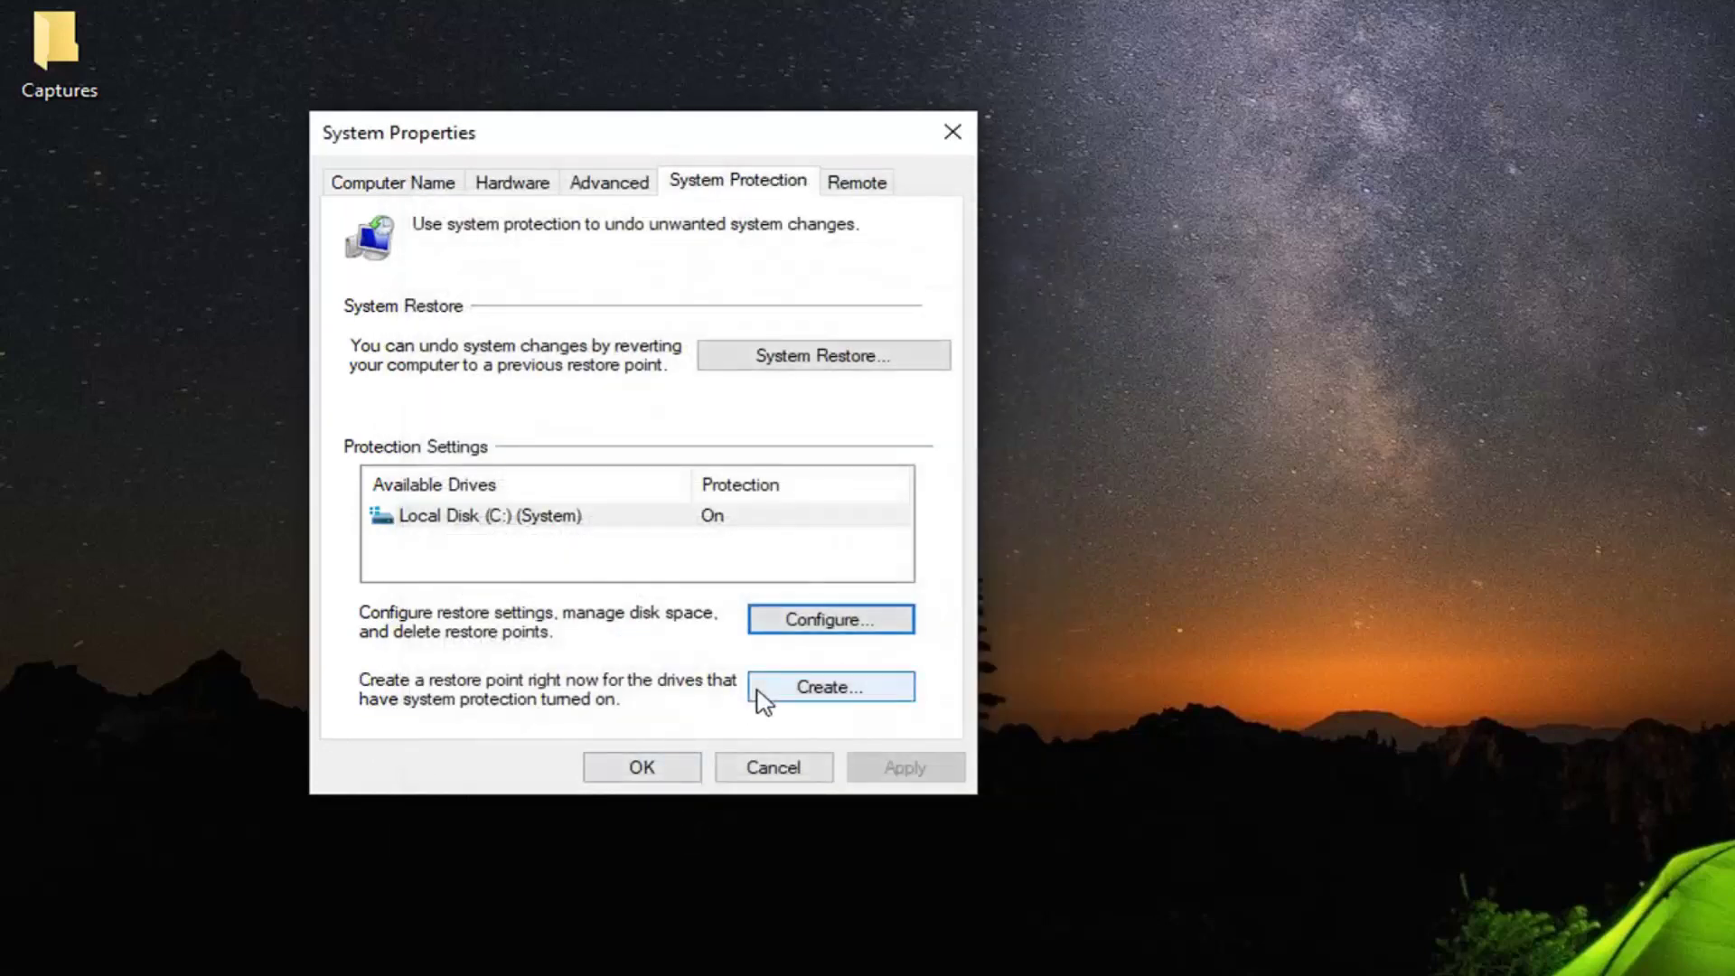
Step: Create a restore point with the description "1" for the protected drive
{"action": "left_click", "coordinate": [806, 695]}
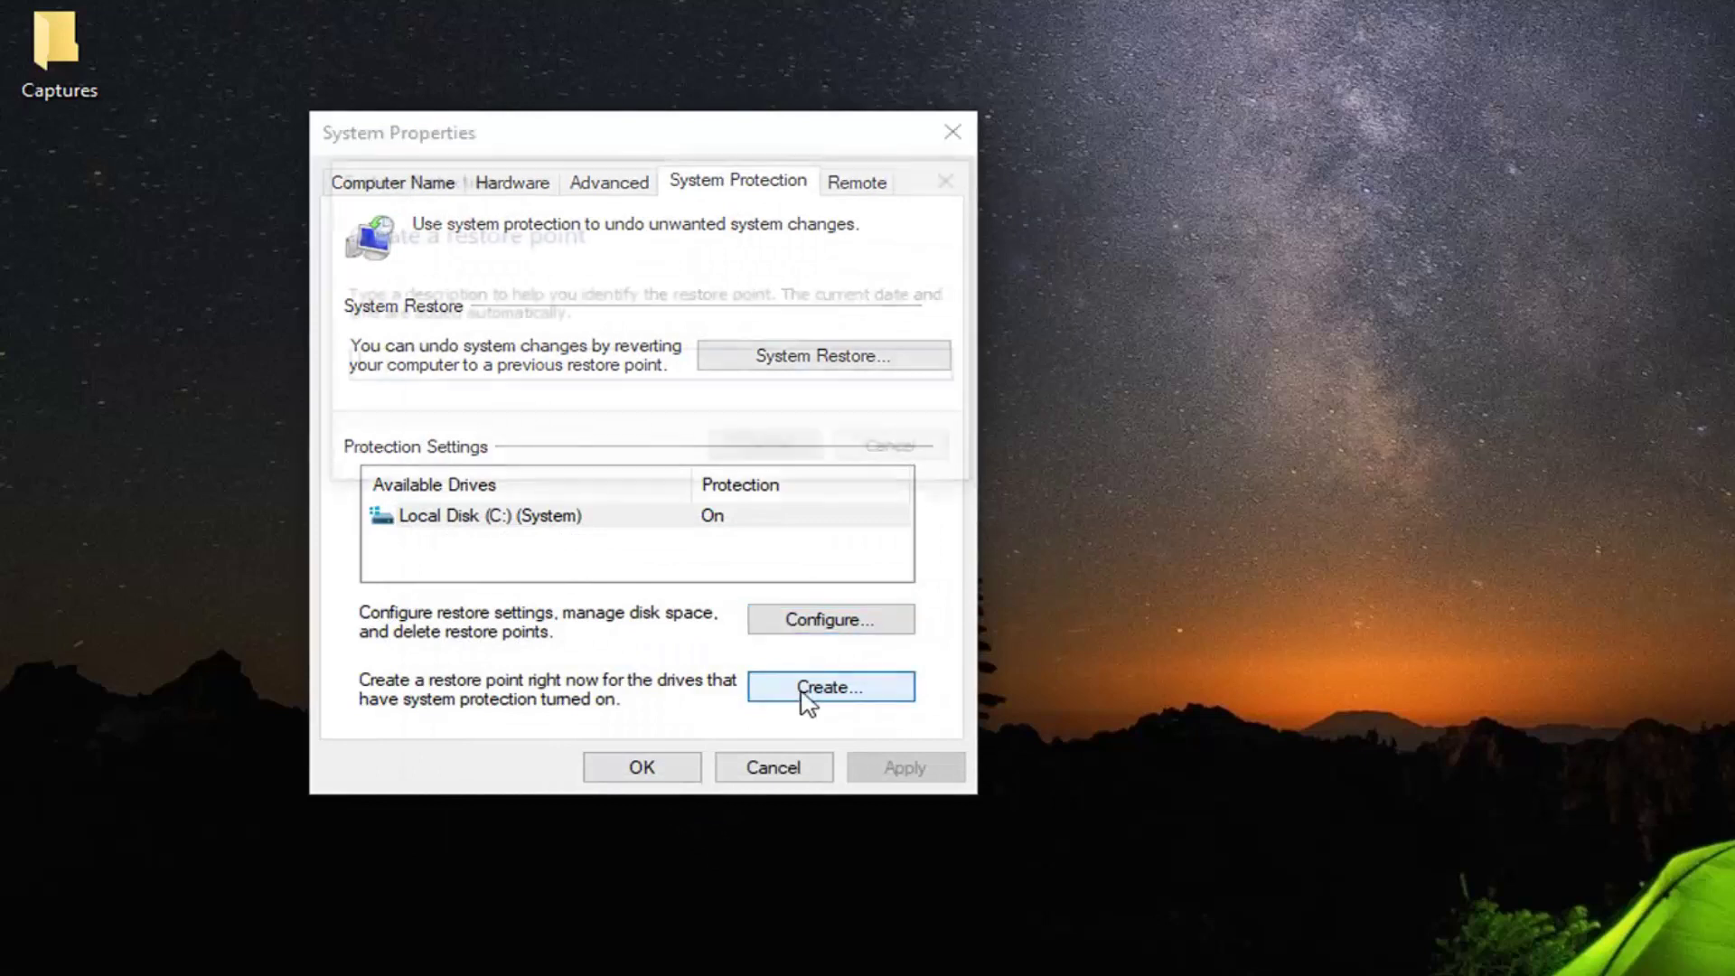
{"action": "type", "text": "1"}
{"action": "left_click", "coordinate": [782, 459]}
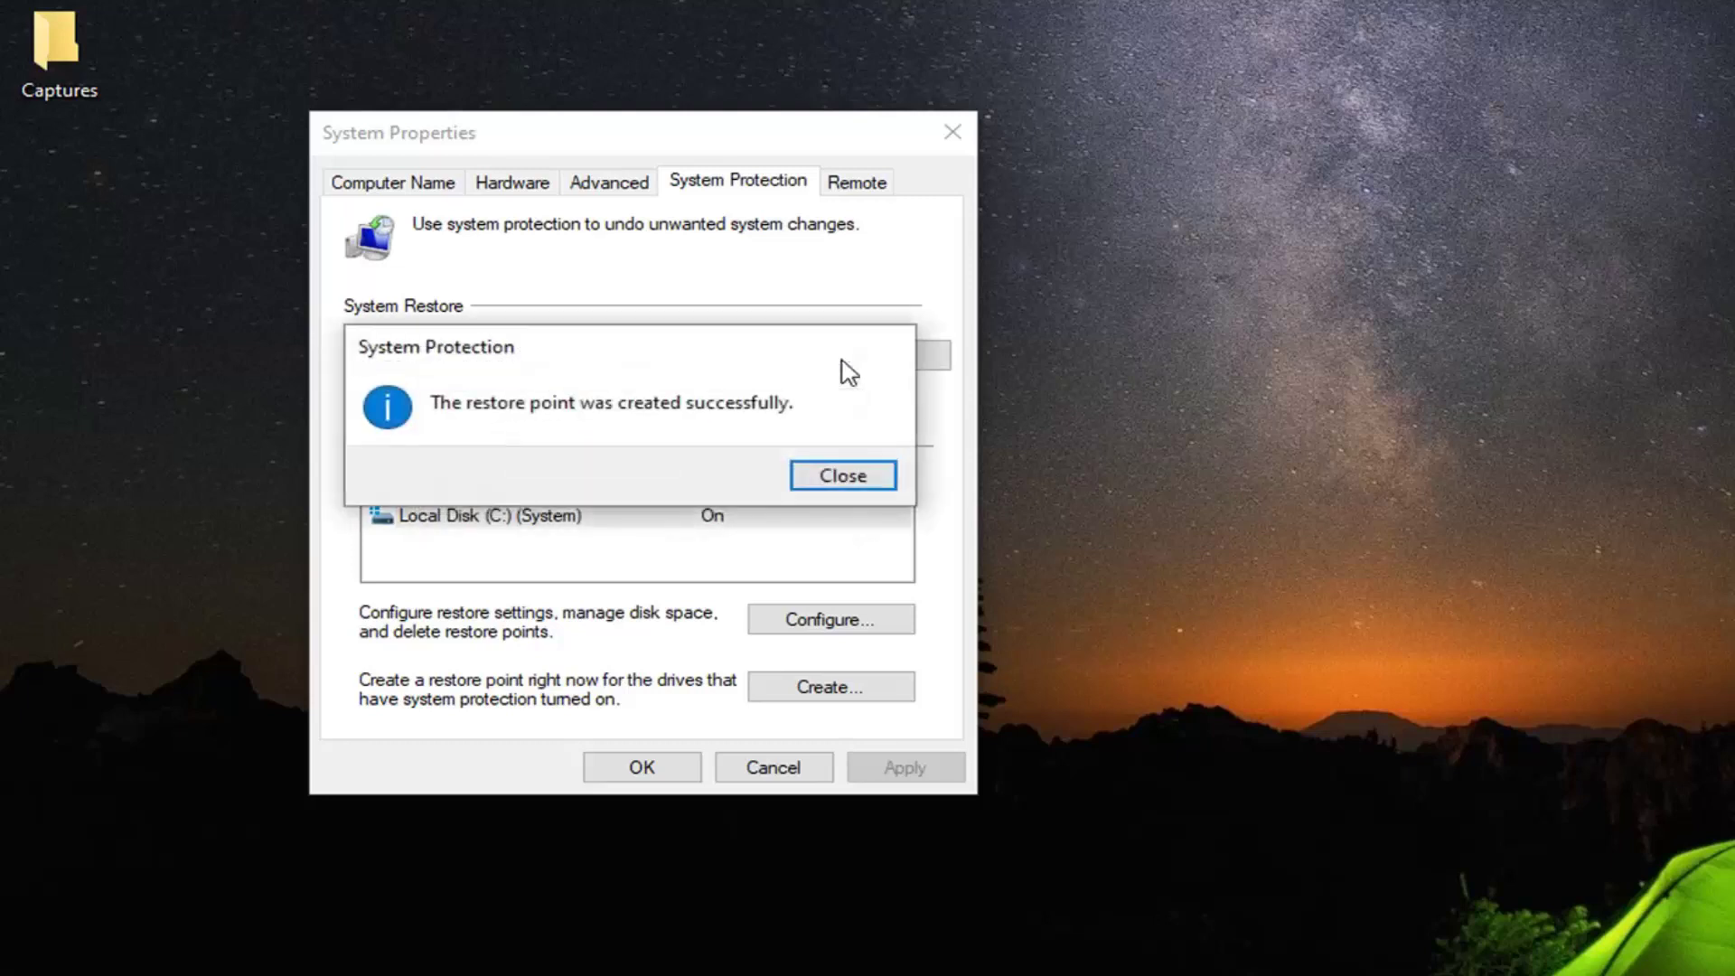
{"action": "left_click", "coordinate": [843, 477]}
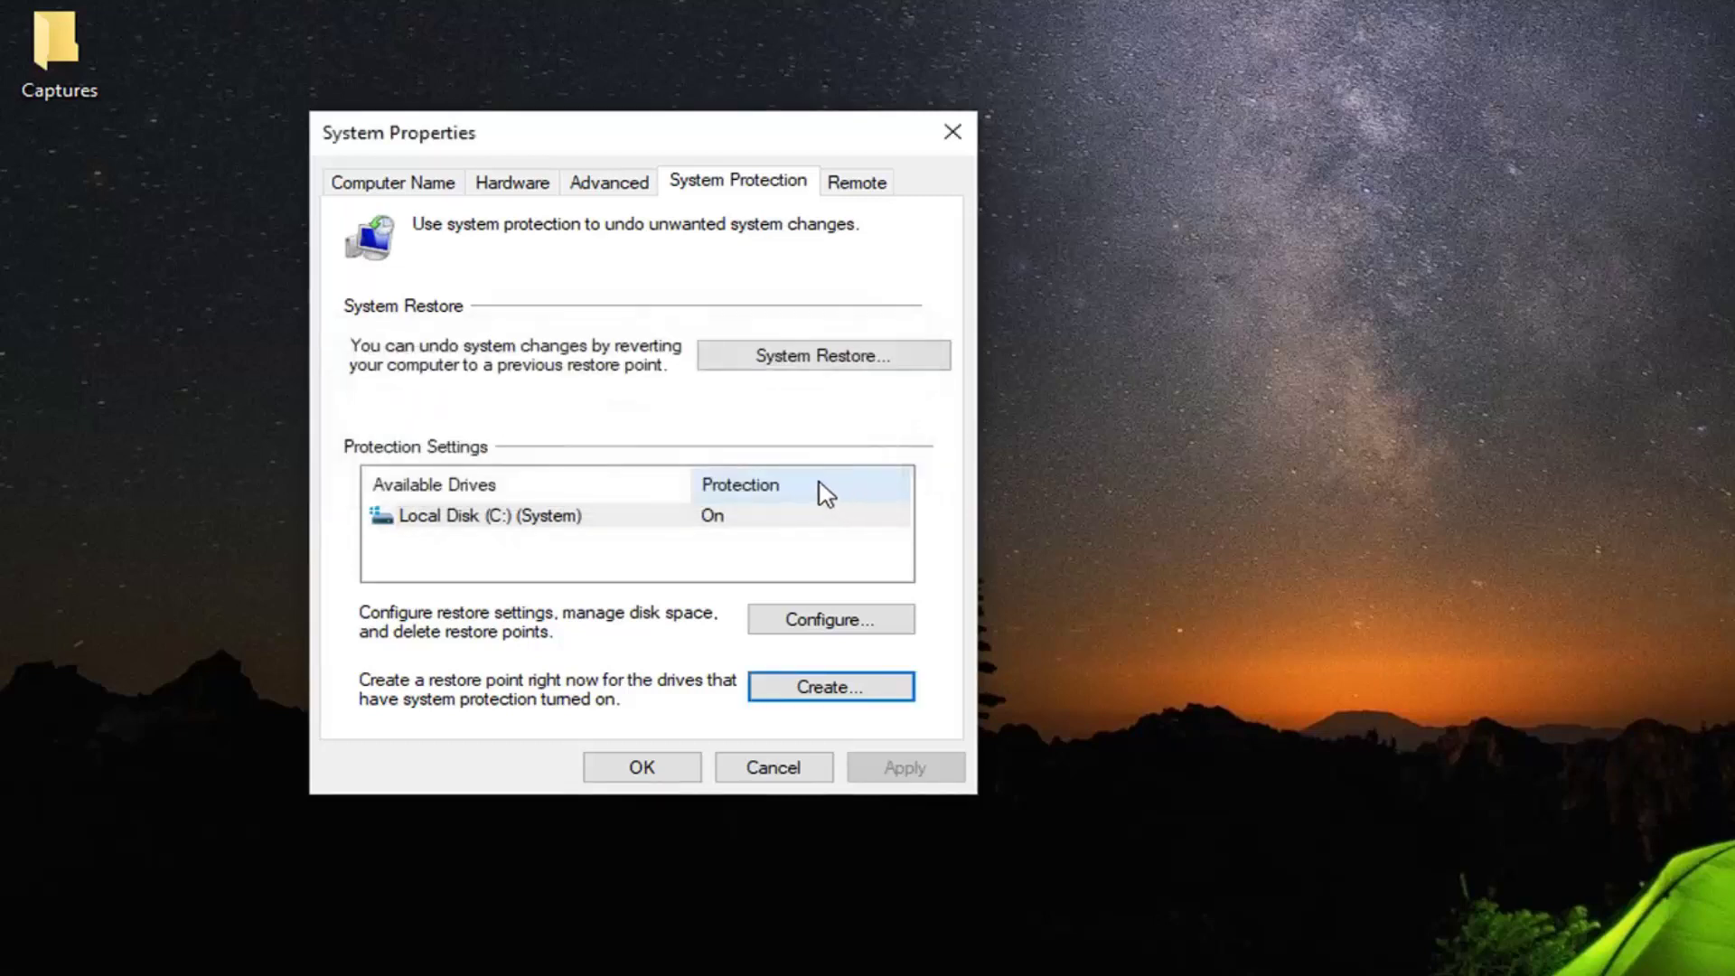
Step: Review the System Restore confirmation for restore point "1", cancel without restoring, and close System Properties
{"action": "left_click", "coordinate": [795, 364]}
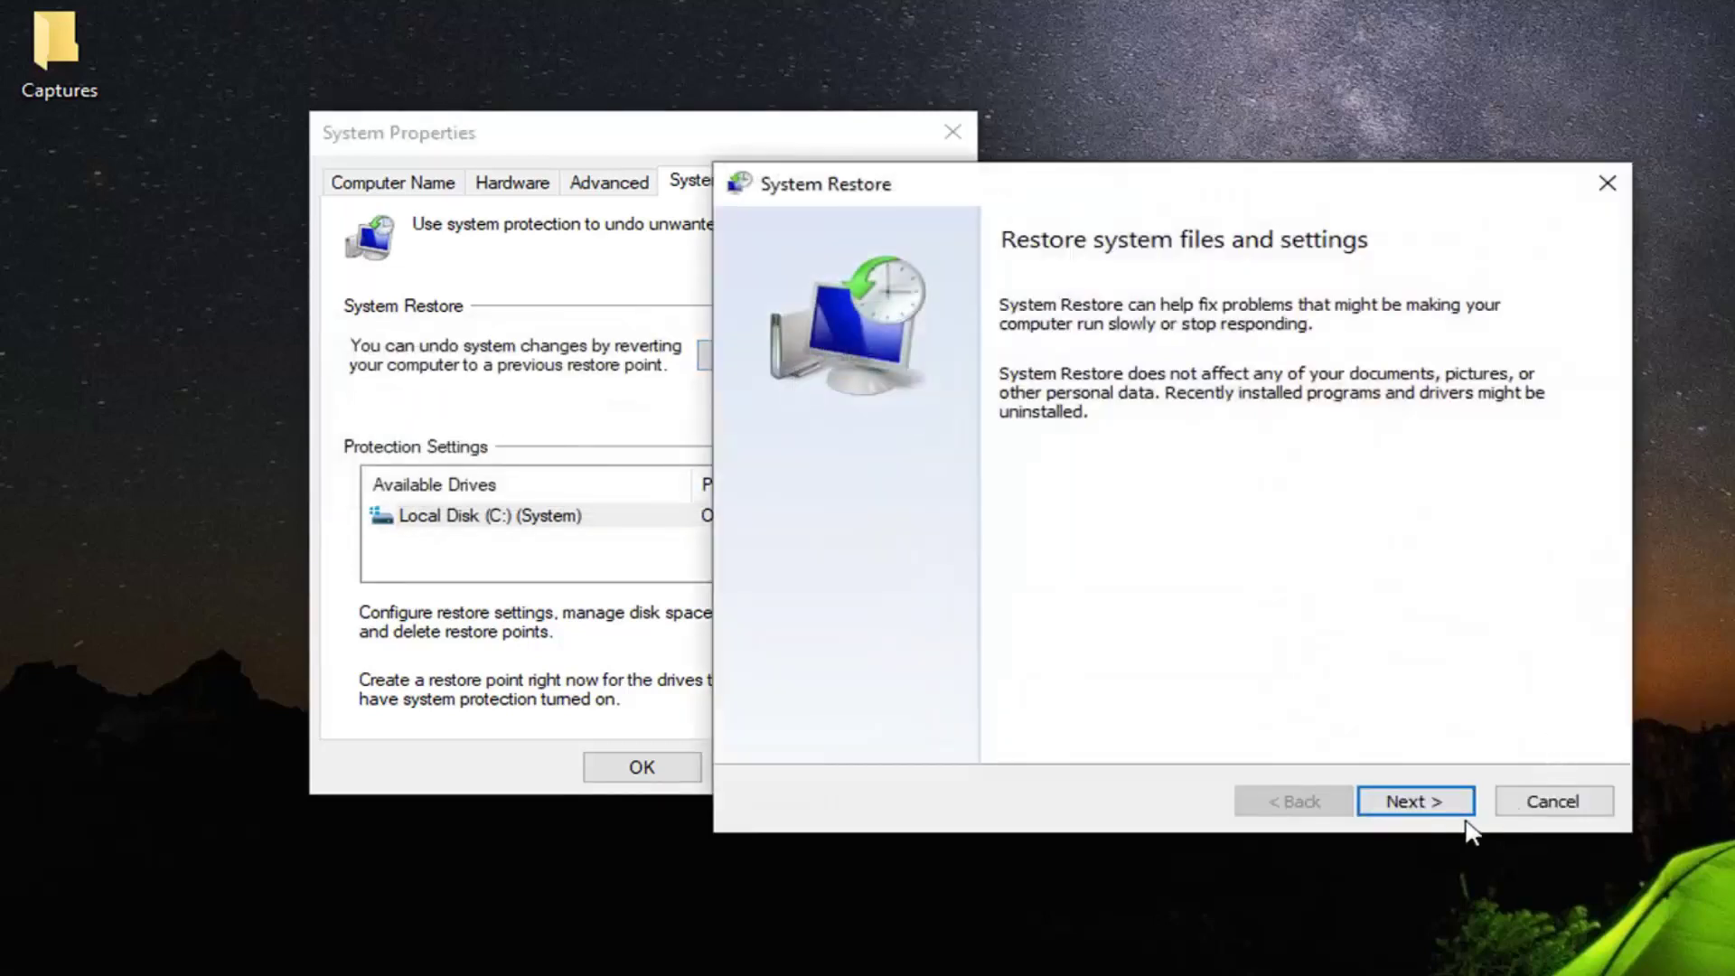
{"action": "left_click", "coordinate": [1429, 805]}
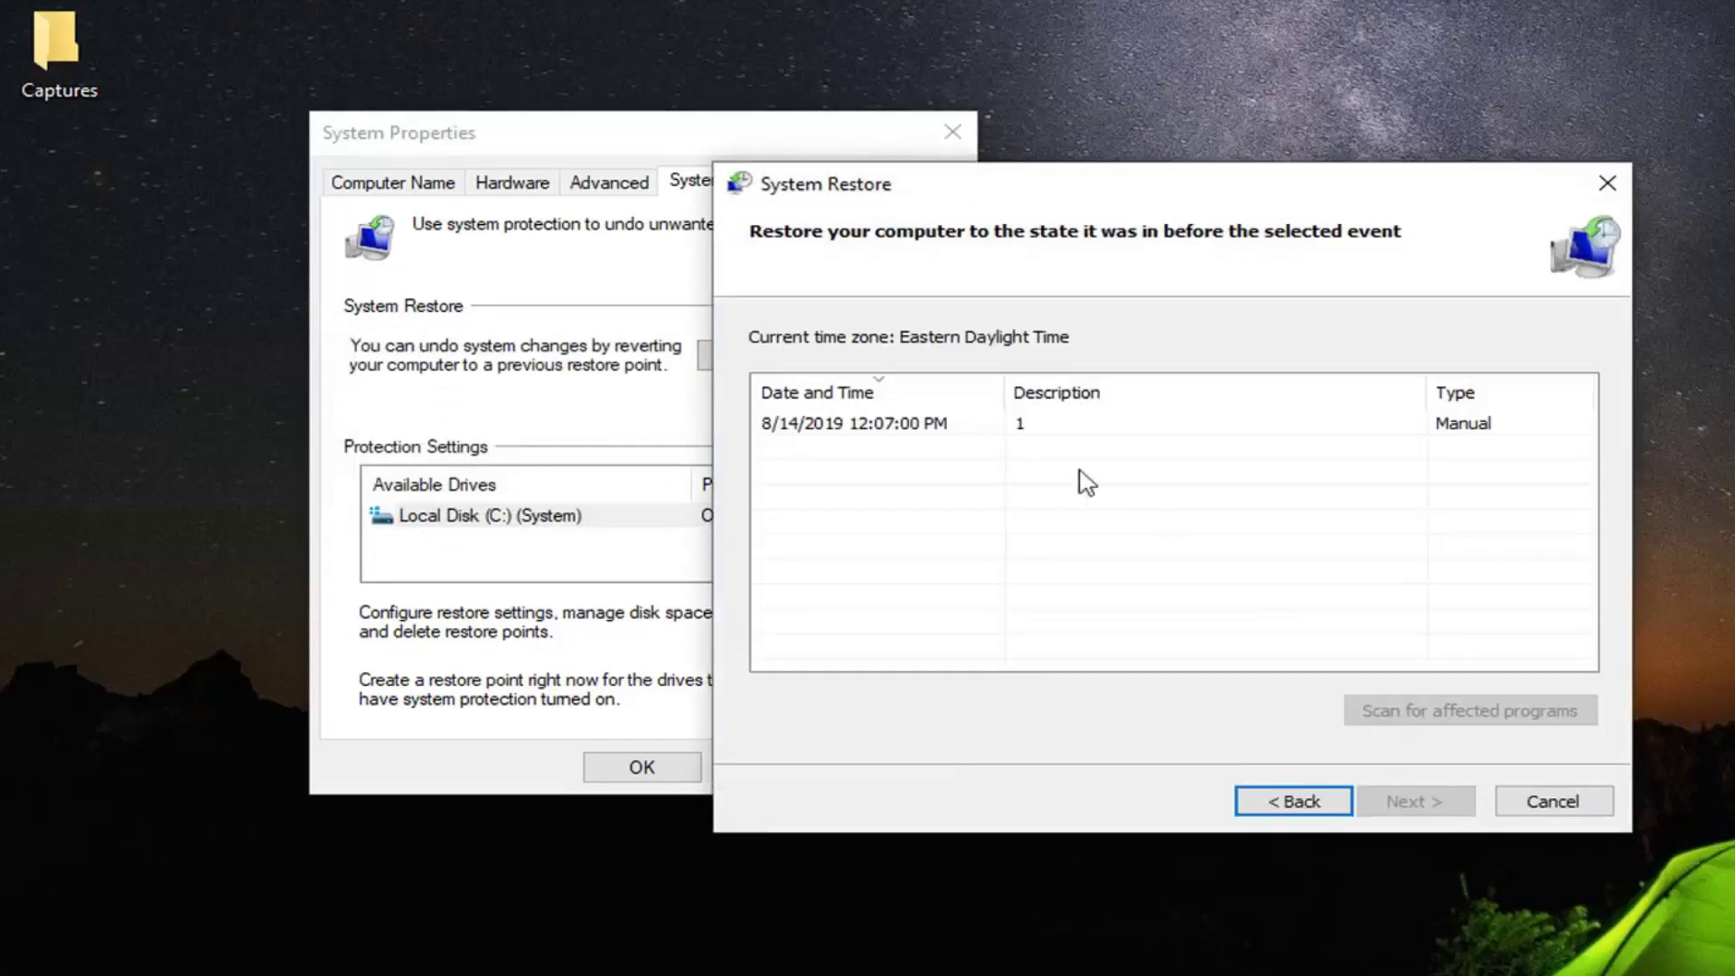
{"action": "left_click", "coordinate": [879, 427]}
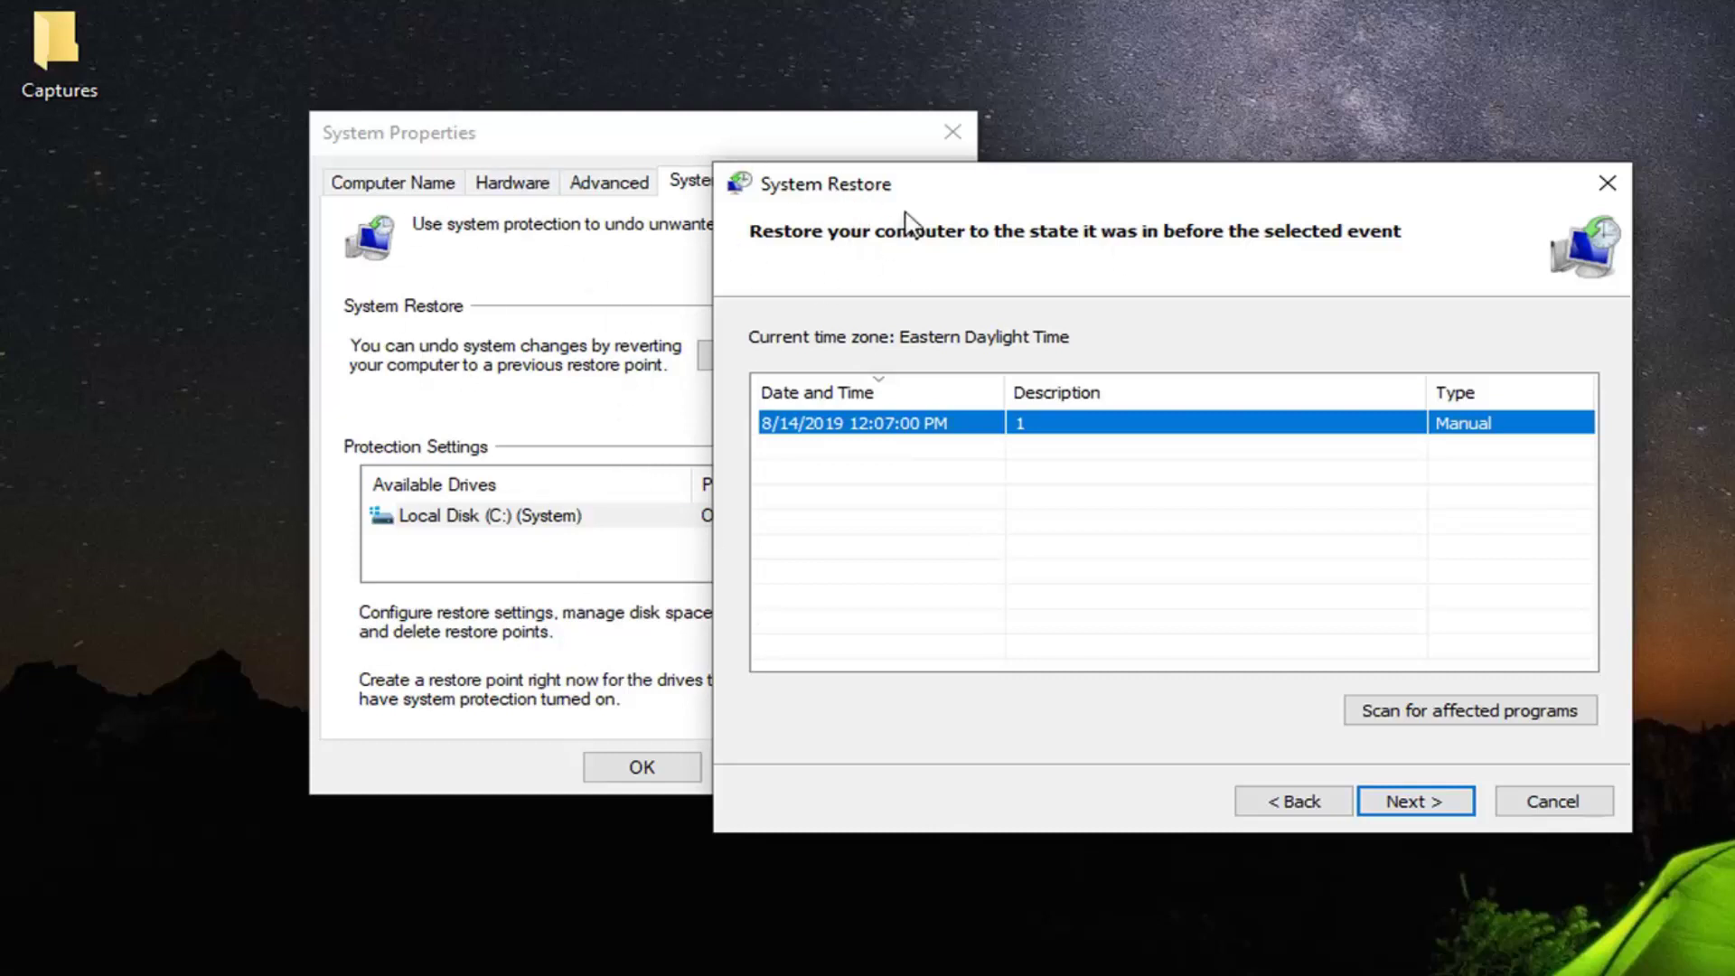
{"action": "left_click_drag", "start_coordinate": [894, 195], "coordinate": [800, 172]}
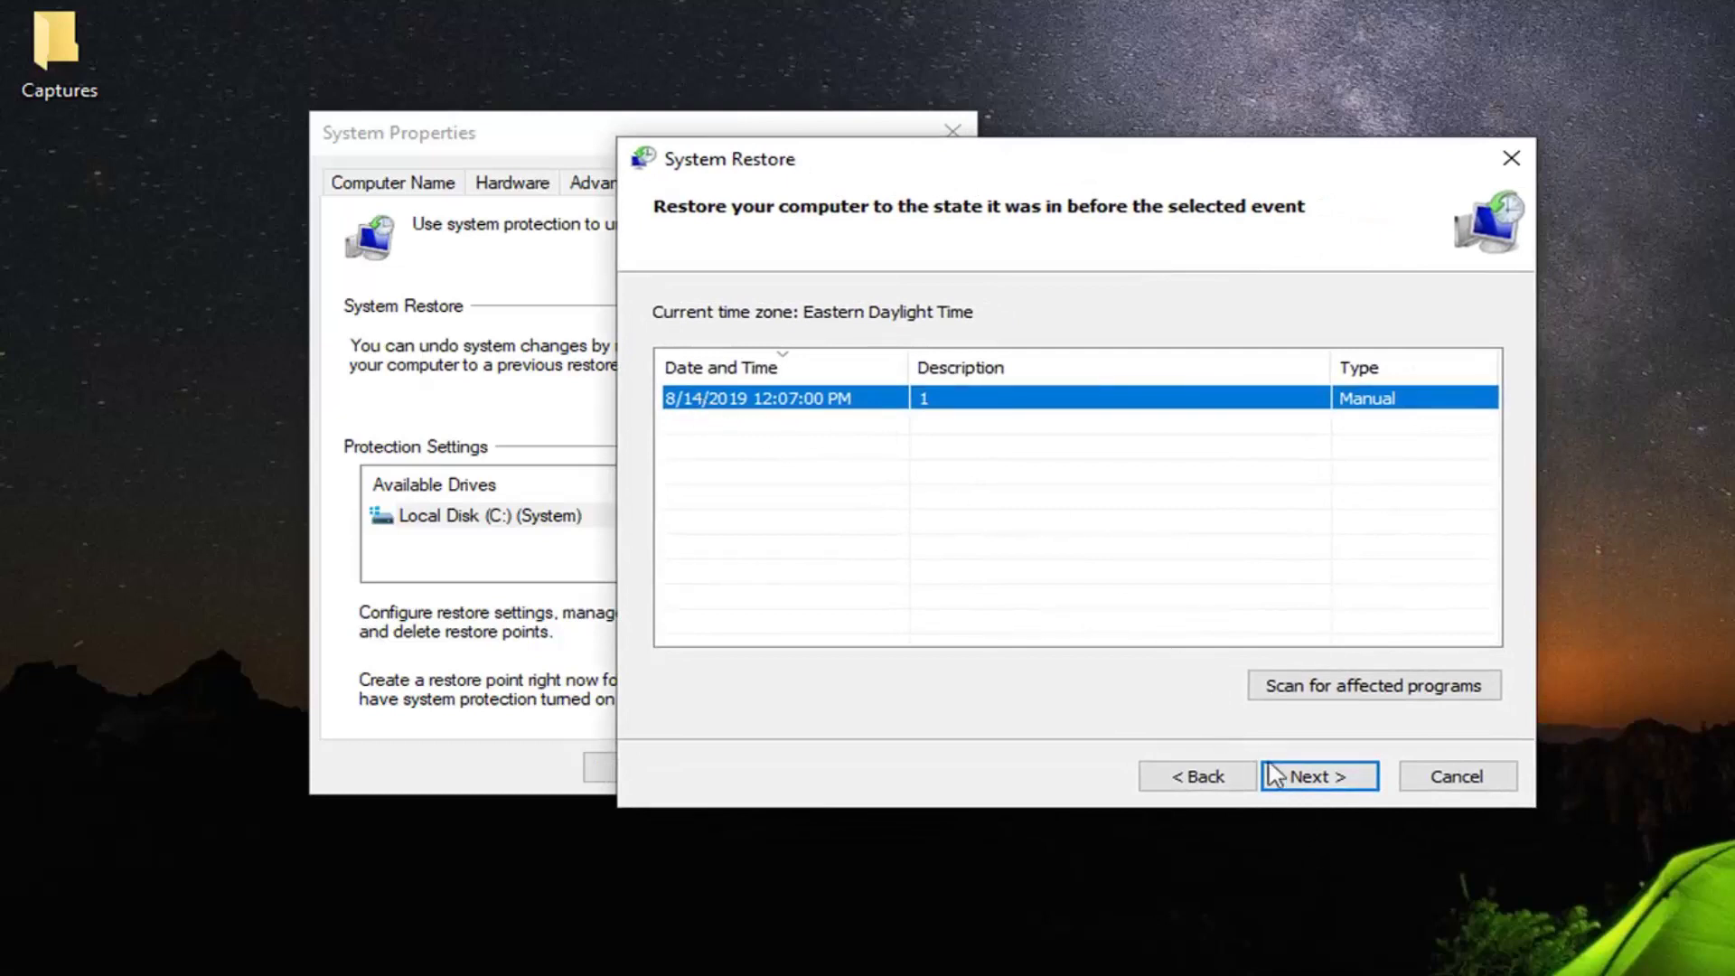
{"action": "left_click", "coordinate": [1309, 777]}
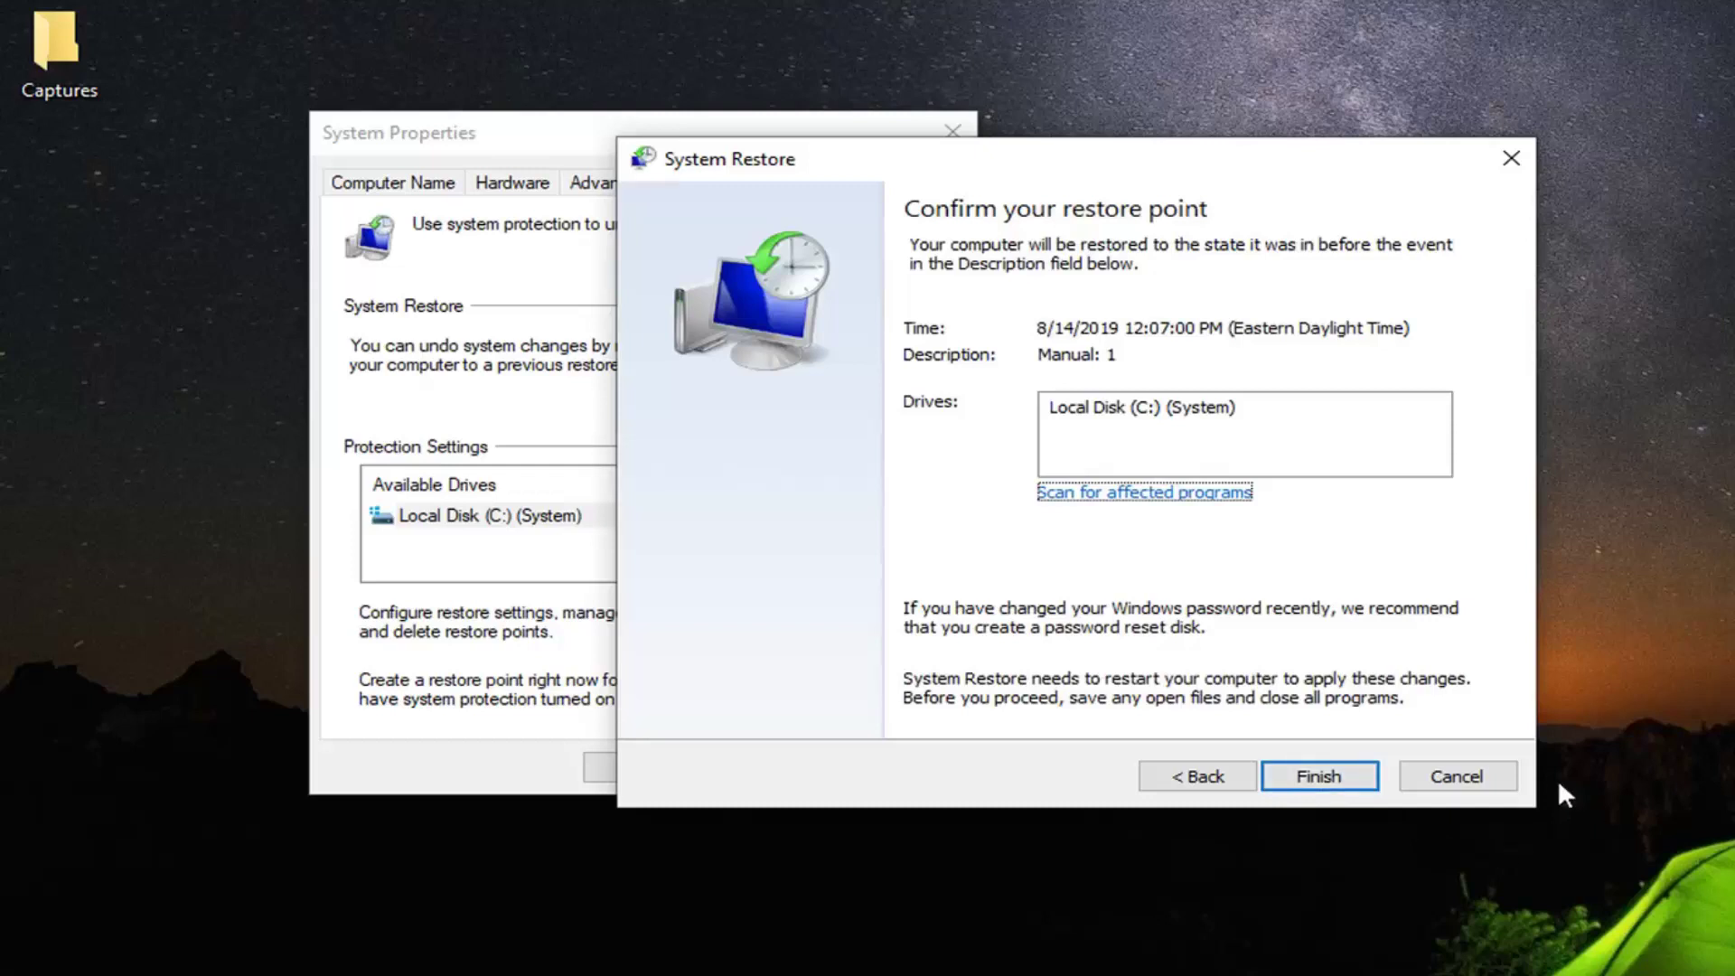
{"action": "left_click", "coordinate": [1491, 775]}
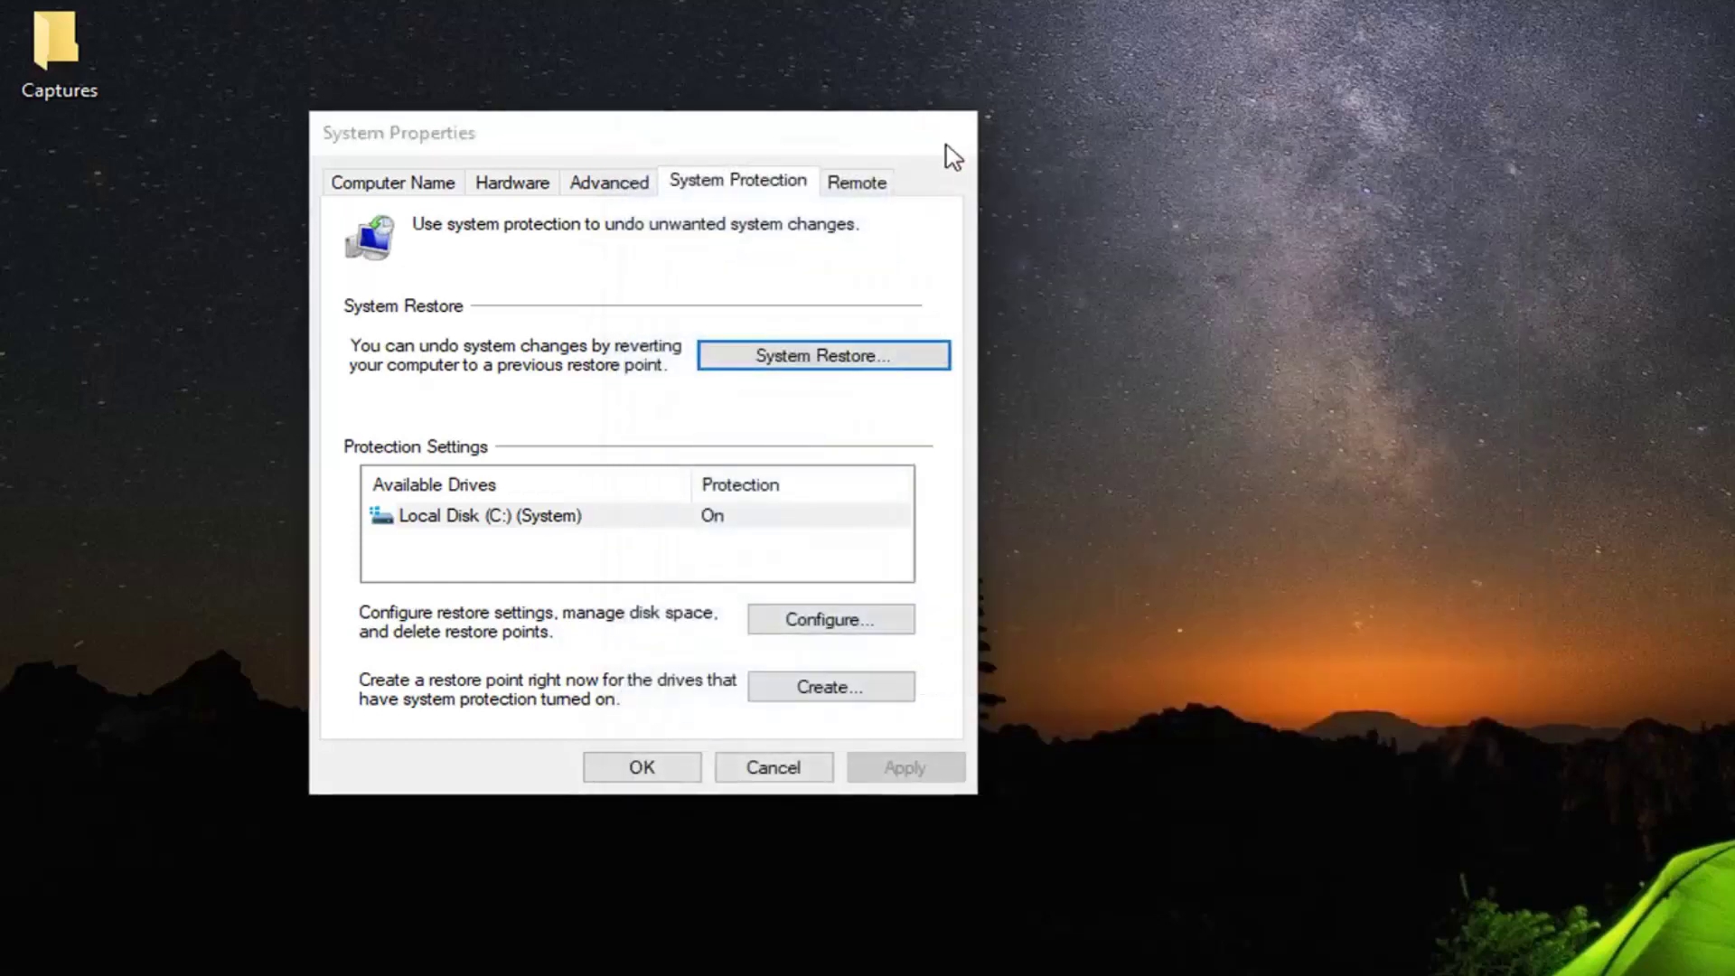
{"action": "left_click", "coordinate": [951, 143]}
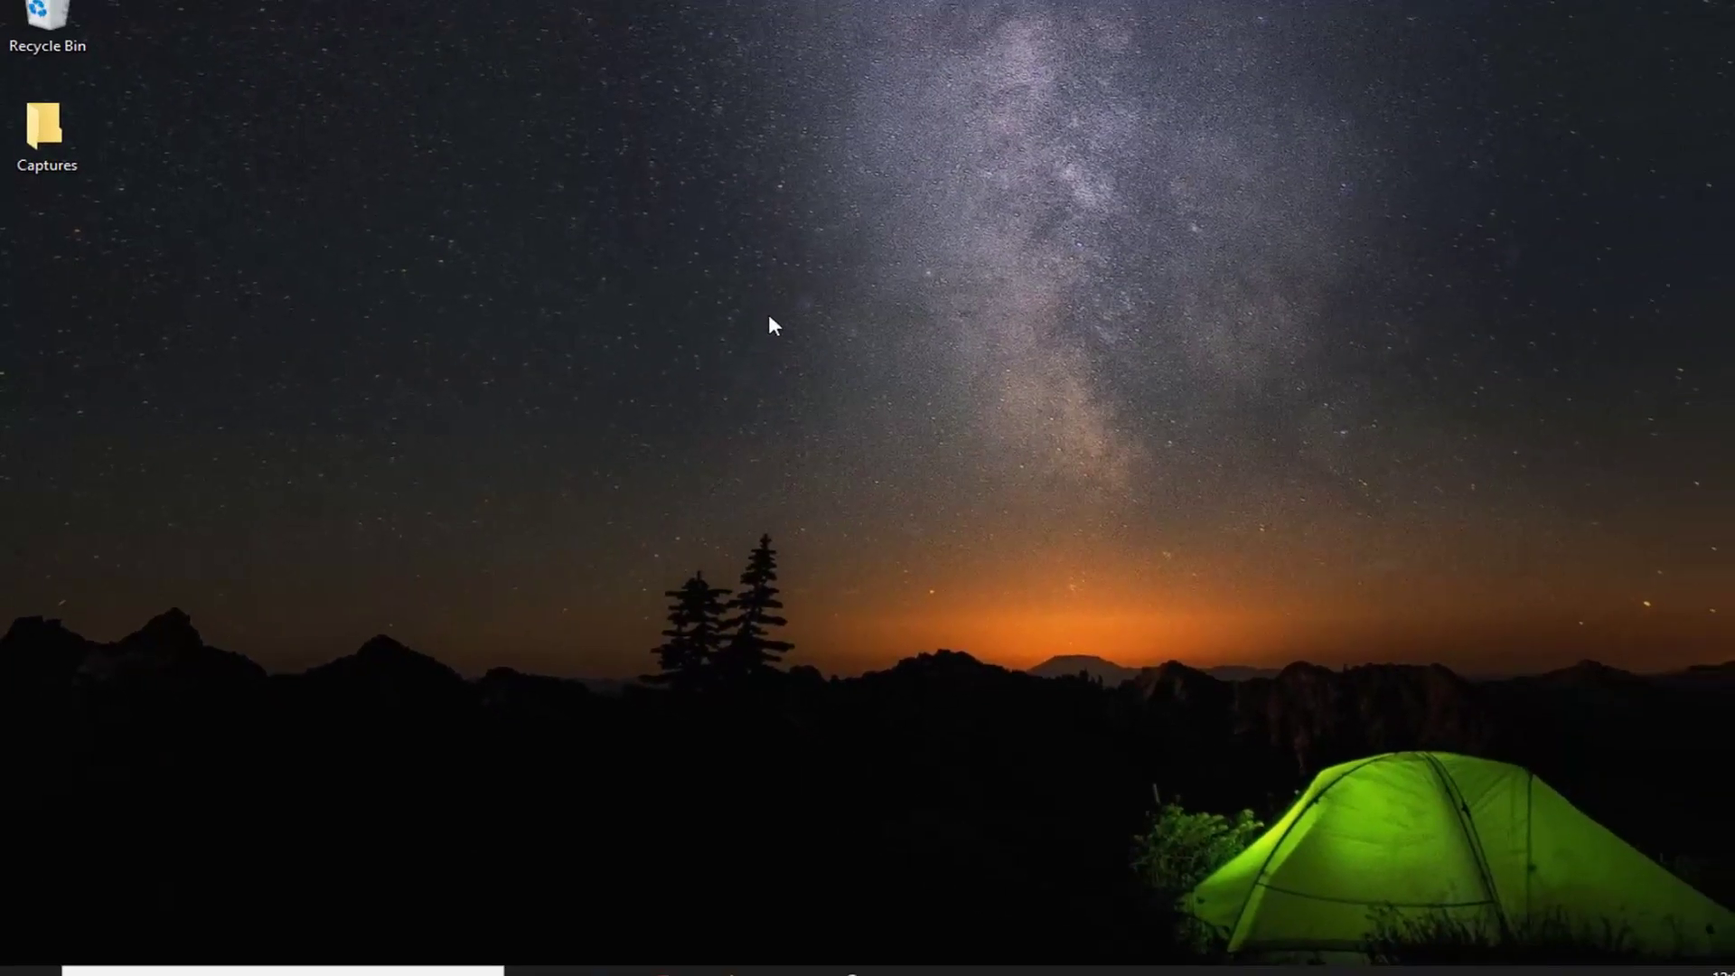